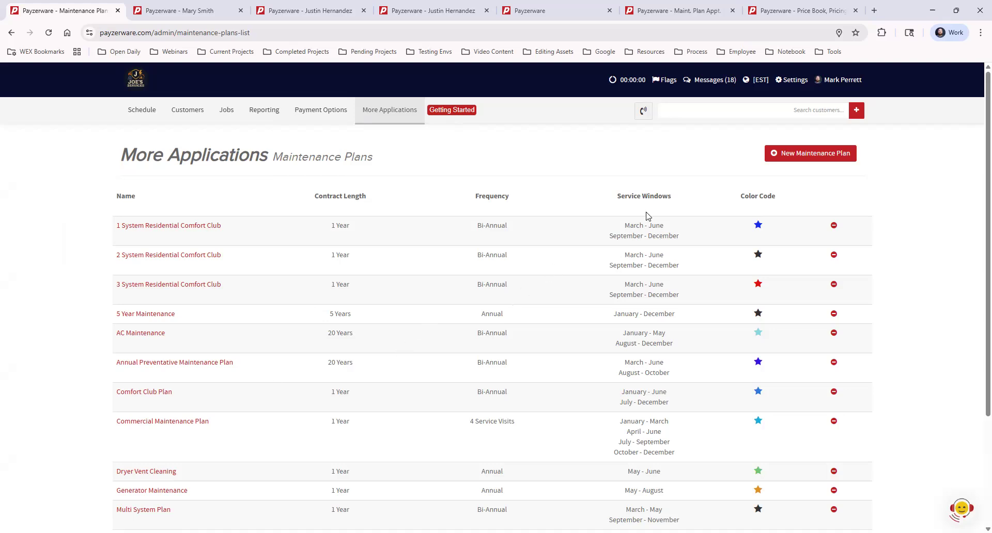
# - Open a blank new maintenance plan form, look through its fields, and return to the maintenance plans list
pyautogui.click(816, 158)
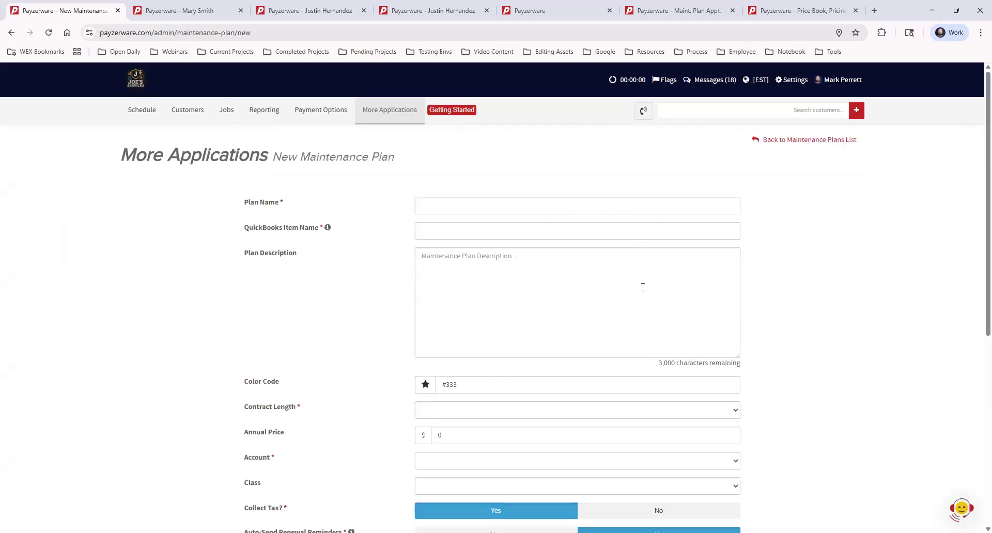
pyautogui.scroll(-6, 712, 275)
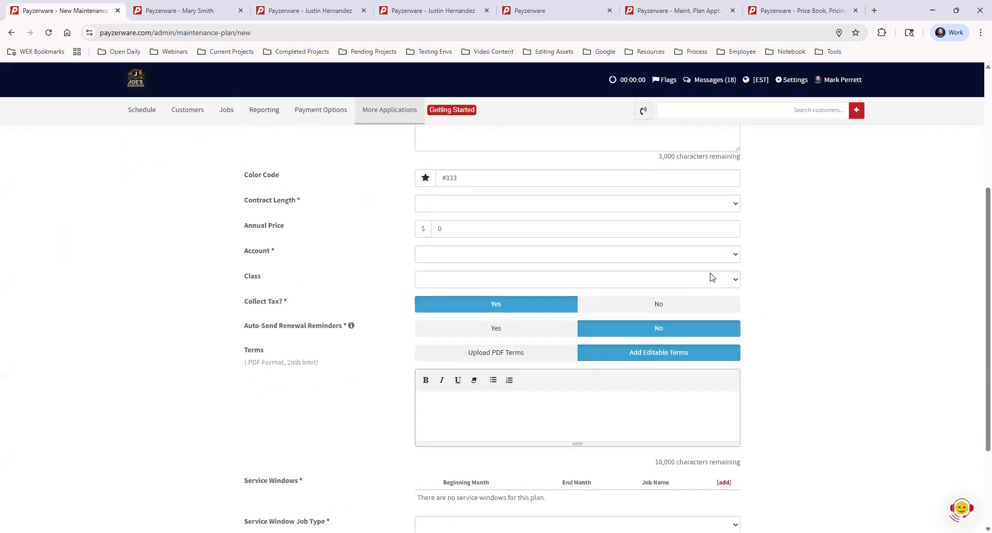
pyautogui.scroll(-1, 713, 278)
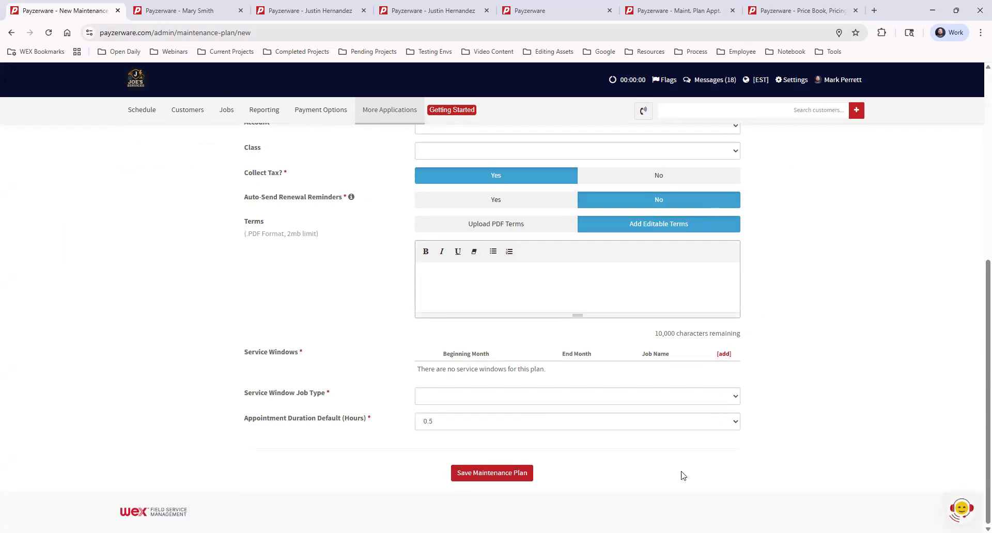
pyautogui.scroll(7, 680, 472)
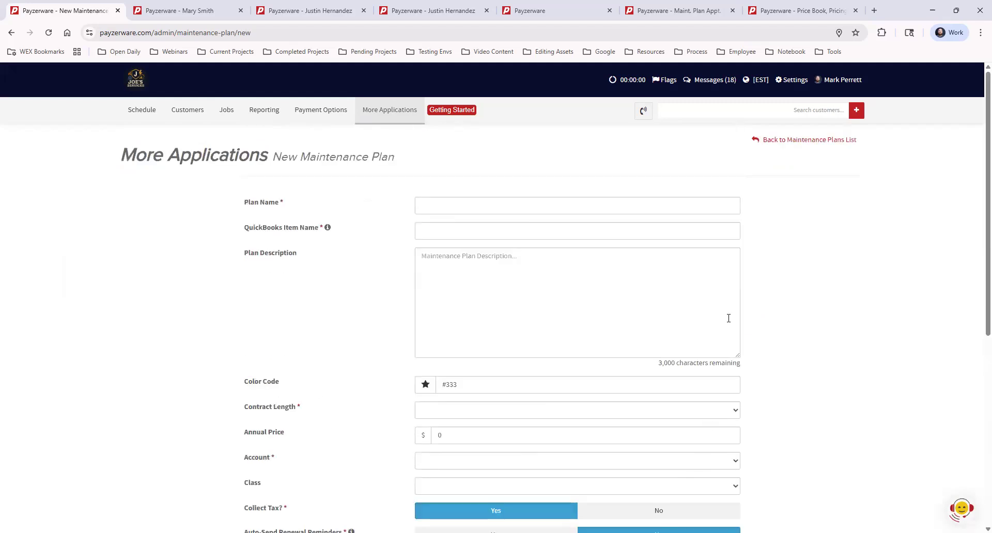
pyautogui.click(797, 143)
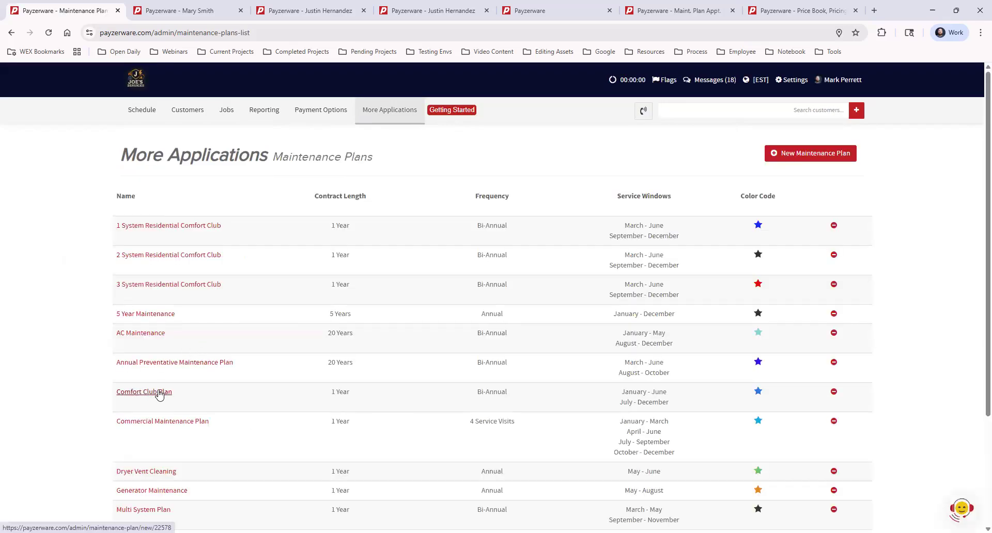
# - Open the Comfort Club Plan for editing and enlarge its description box to review the full text and the settings below it
pyautogui.click(162, 395)
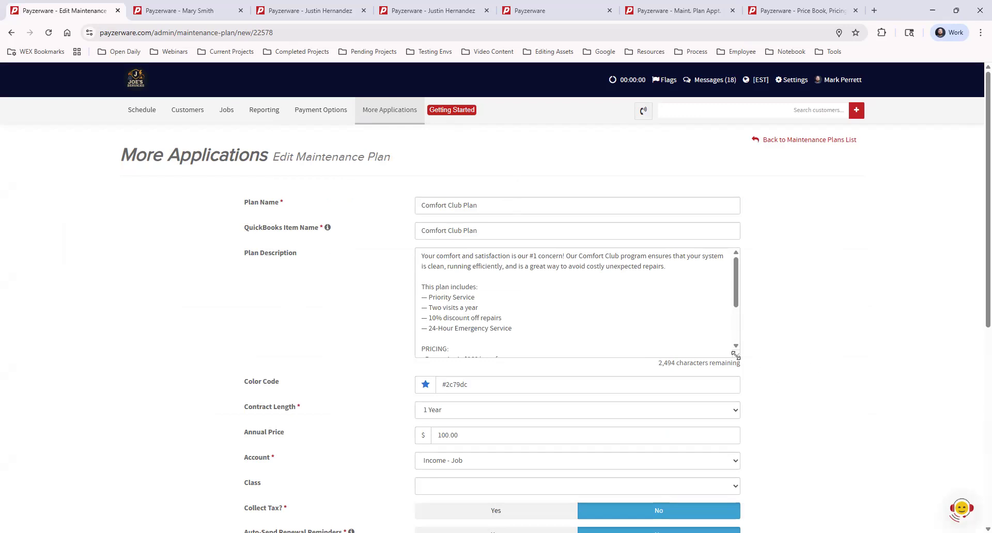
pyautogui.moveTo(736, 356); pyautogui.dragTo(738, 450)
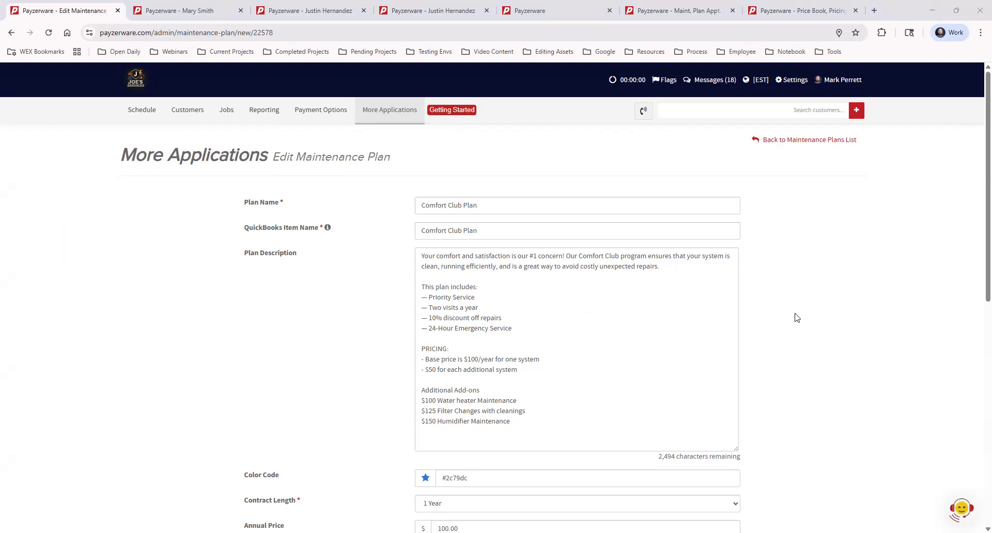
pyautogui.scroll(-4, 797, 318)
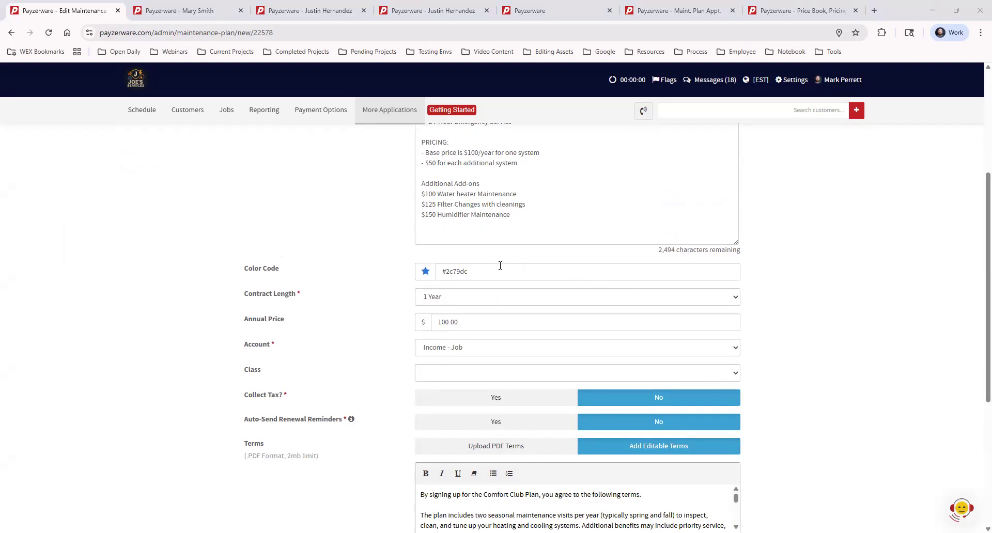
pyautogui.scroll(4, 355, 331)
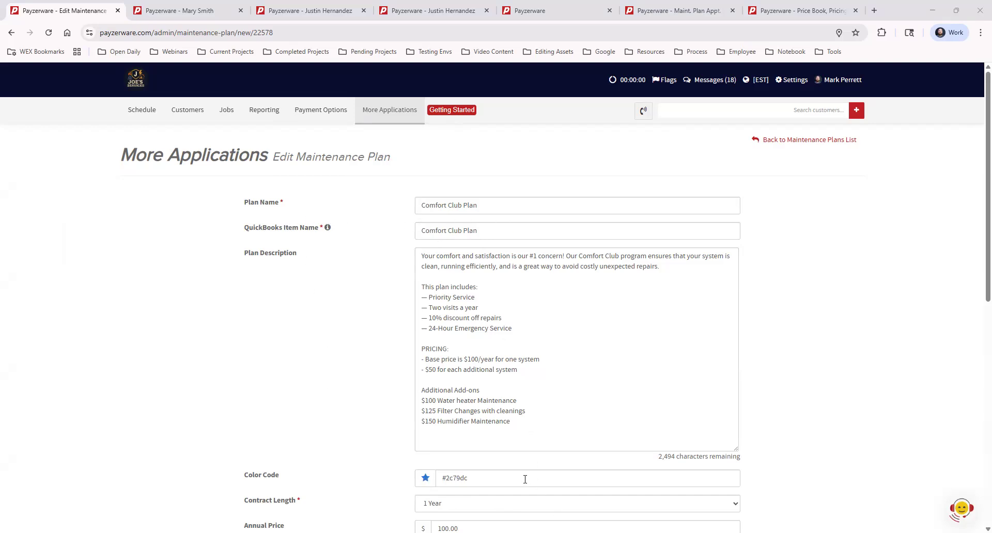
pyautogui.scroll(-4, 527, 479)
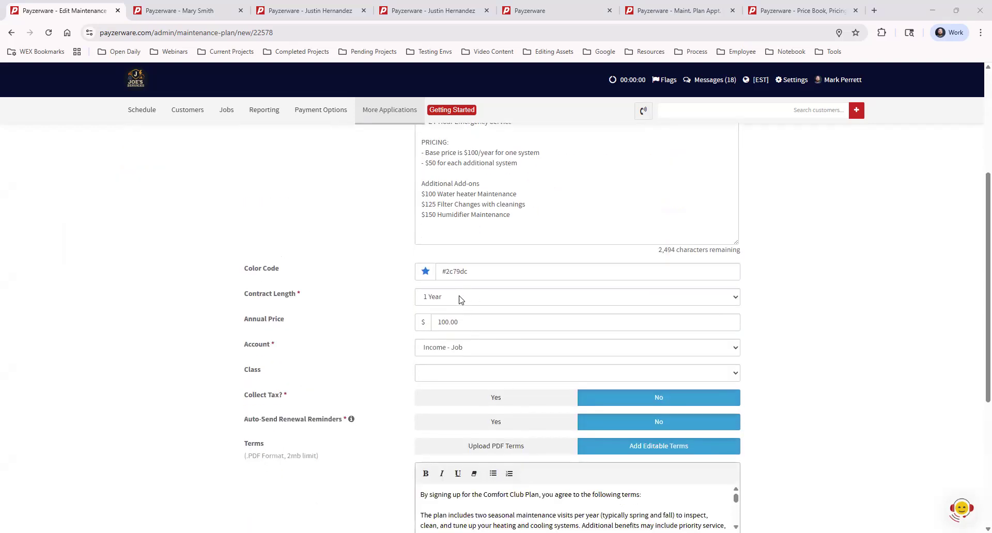
# - Examine the available contract length options and the service windows of the Comfort Club Plan
pyautogui.click(474, 298)
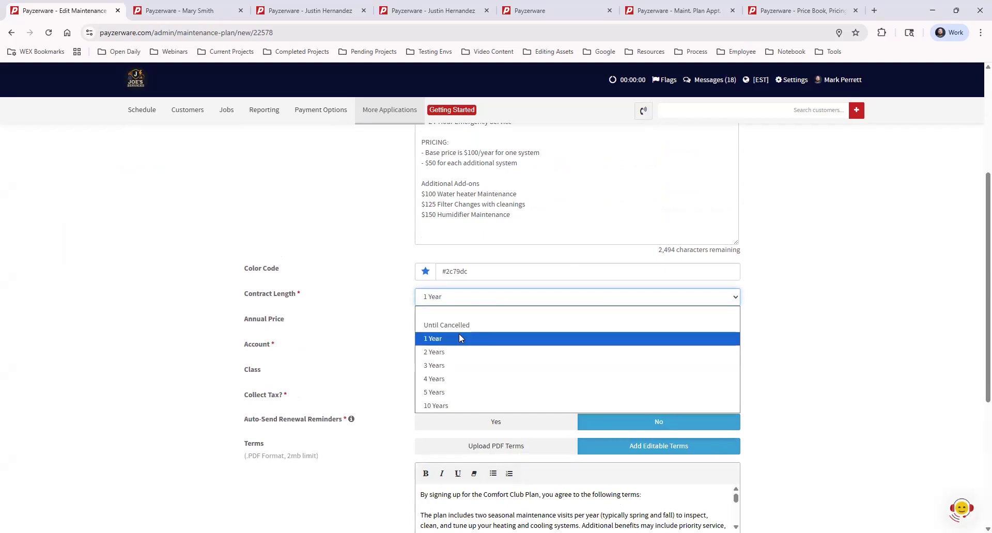
pyautogui.click(449, 298)
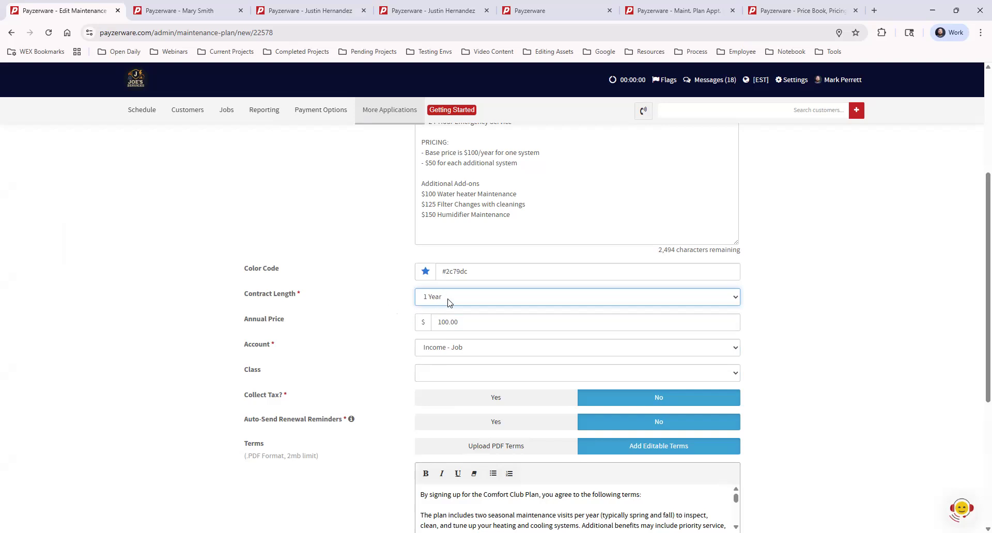
pyautogui.click(448, 303)
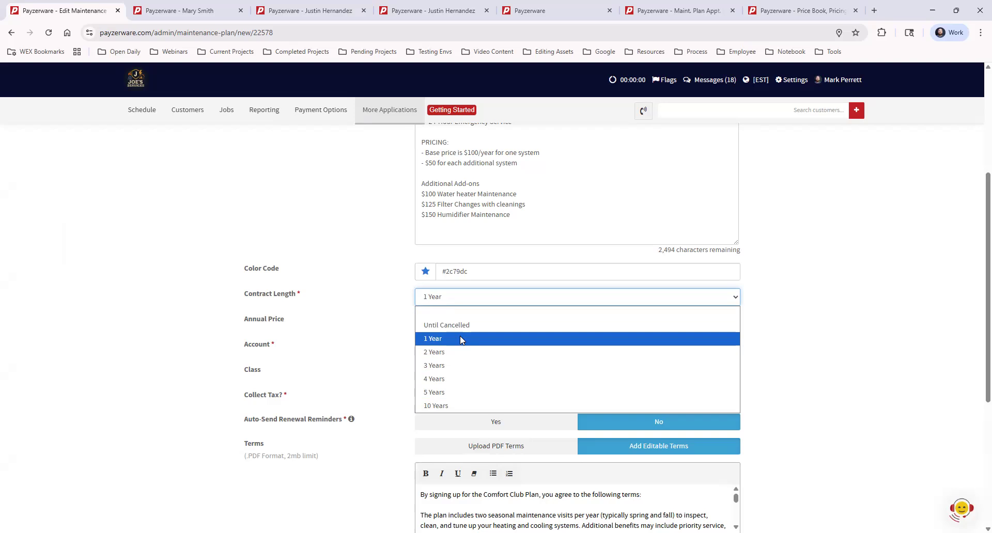
pyautogui.click(793, 294)
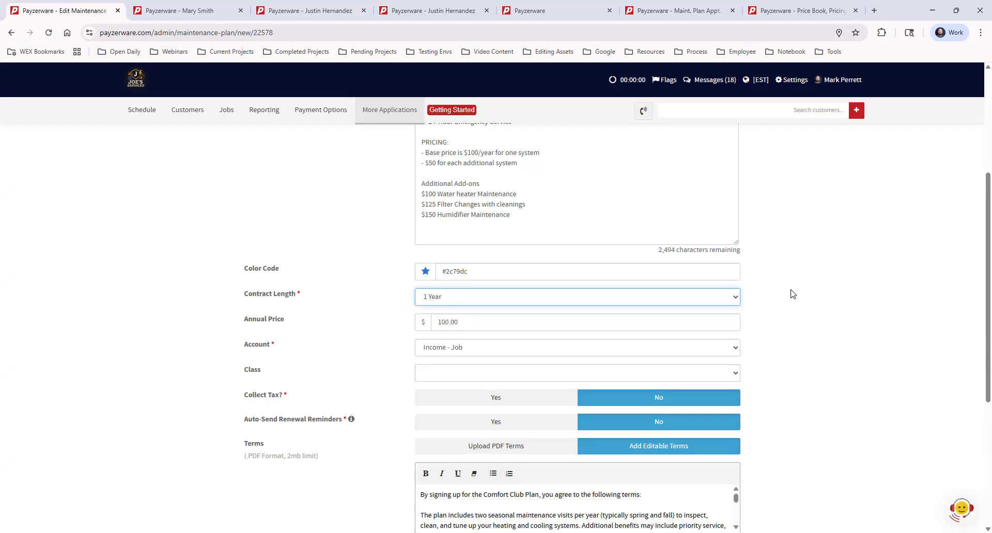
pyautogui.scroll(-5, 793, 293)
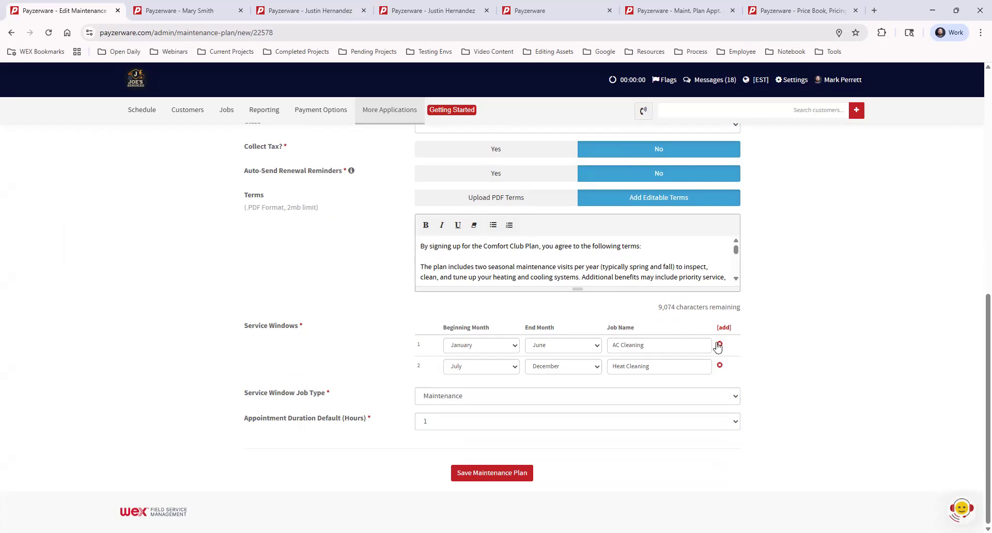
pyautogui.scroll(4, 641, 299)
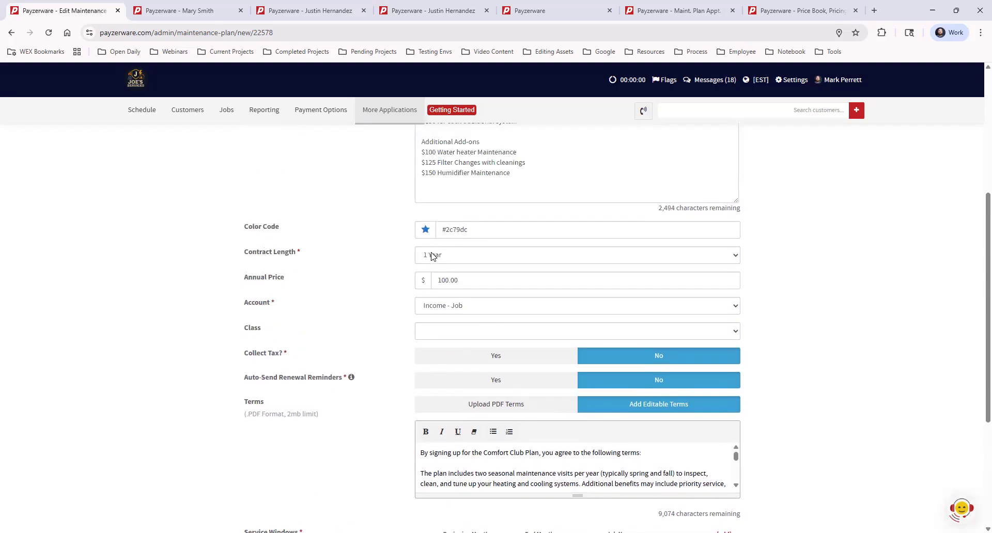
pyautogui.click(441, 256)
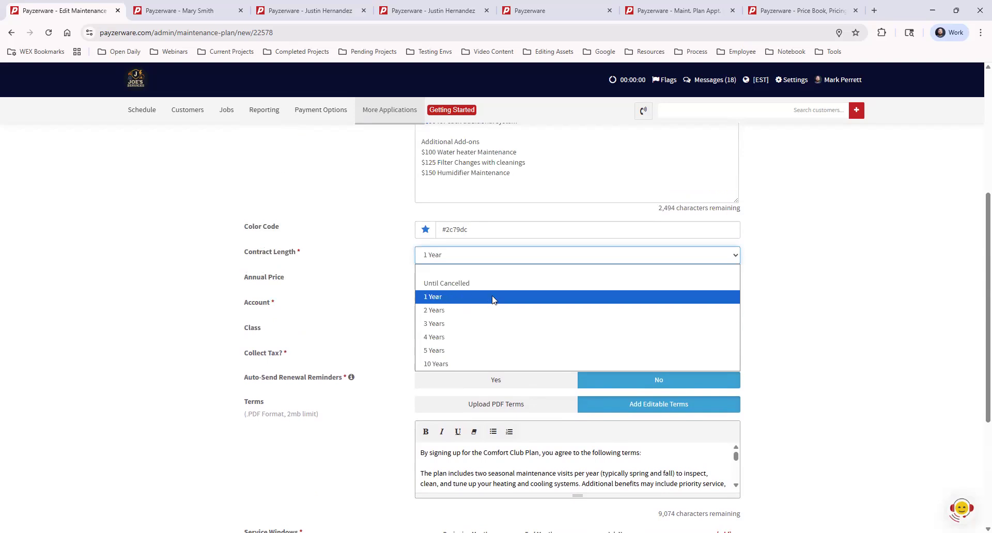
pyautogui.scroll(-4, 875, 299)
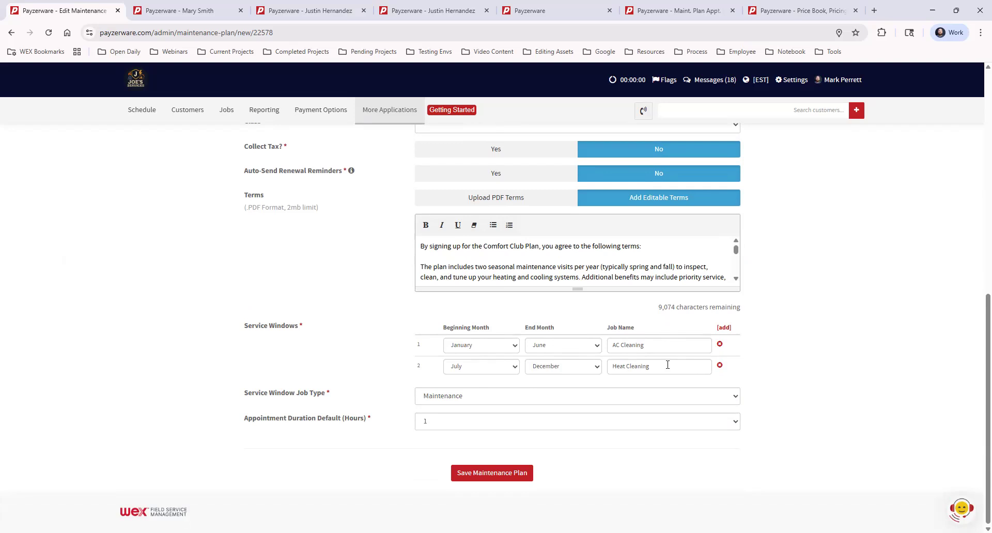
# - Set the Comfort Club Plan's contract length to Until Cancelled and check its service windows
pyautogui.scroll(7, 666, 367)
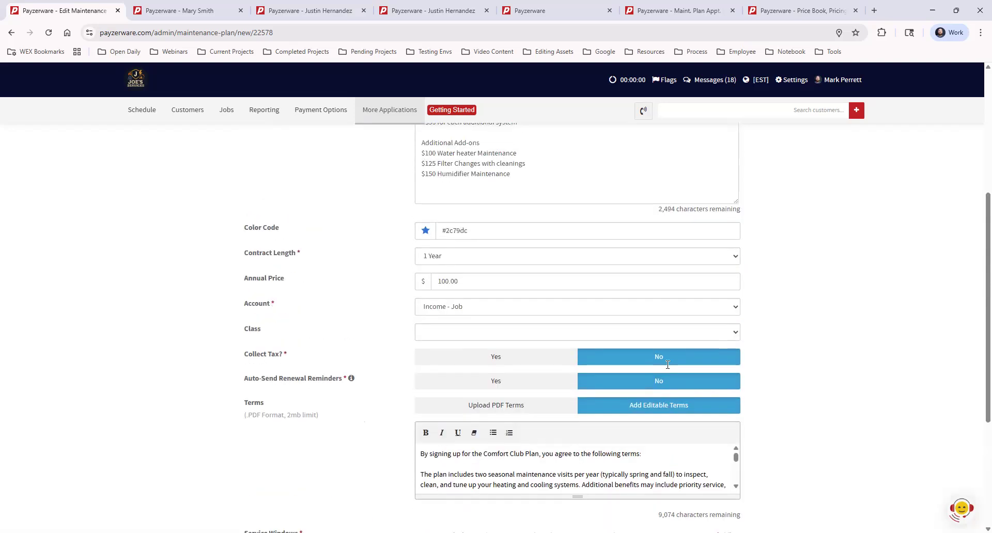
pyautogui.scroll(-1, 486, 385)
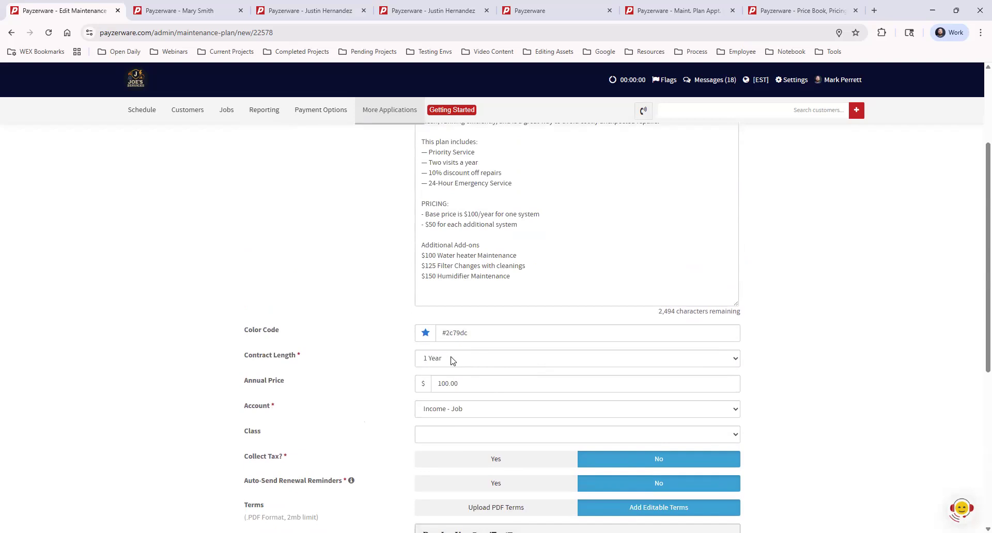
pyautogui.click(478, 363)
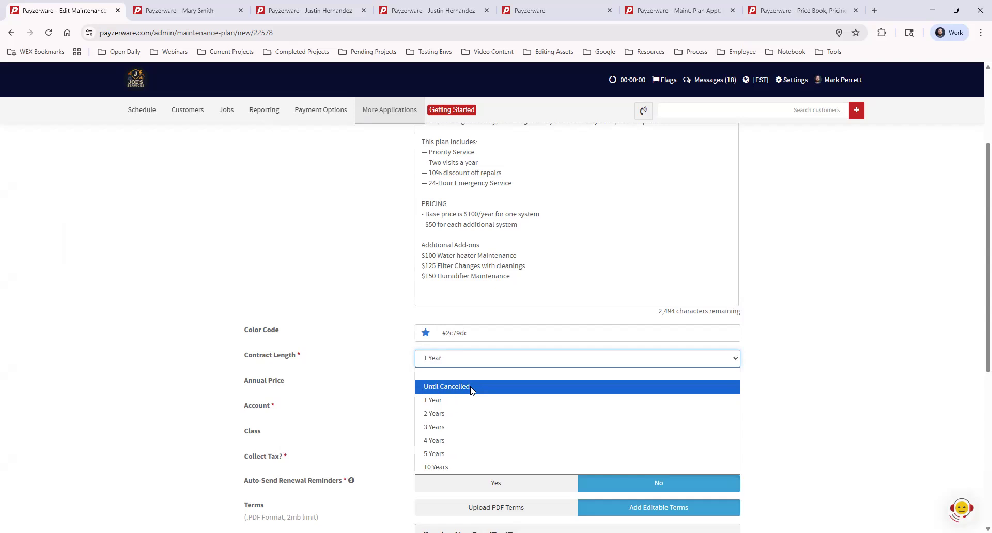
pyautogui.click(467, 389)
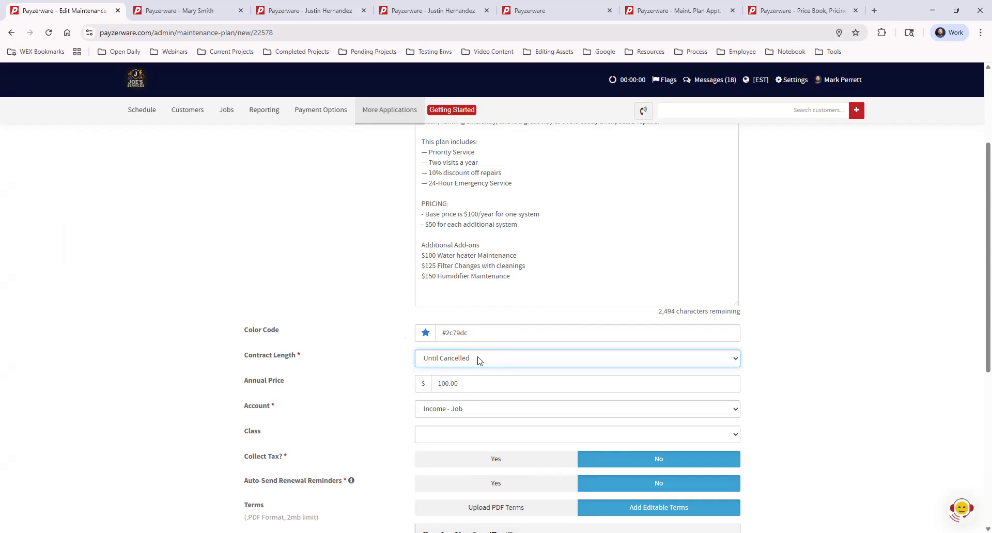
pyautogui.scroll(-5, 802, 398)
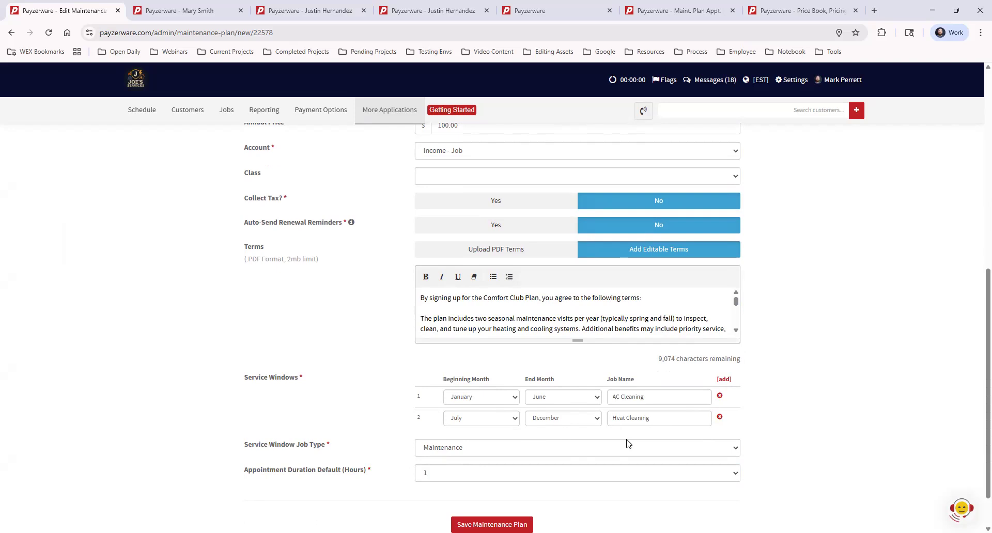
pyautogui.scroll(3, 811, 399)
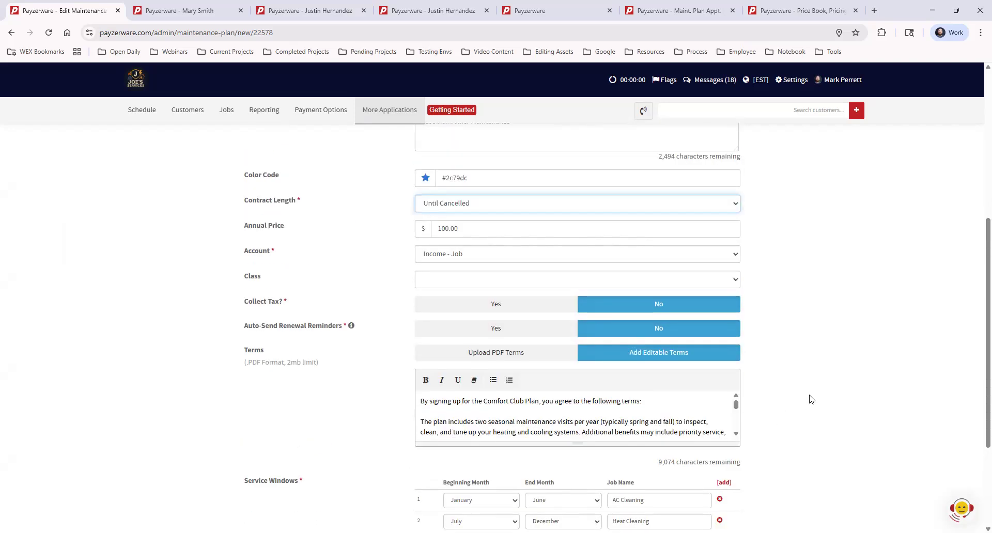
pyautogui.scroll(1, 810, 400)
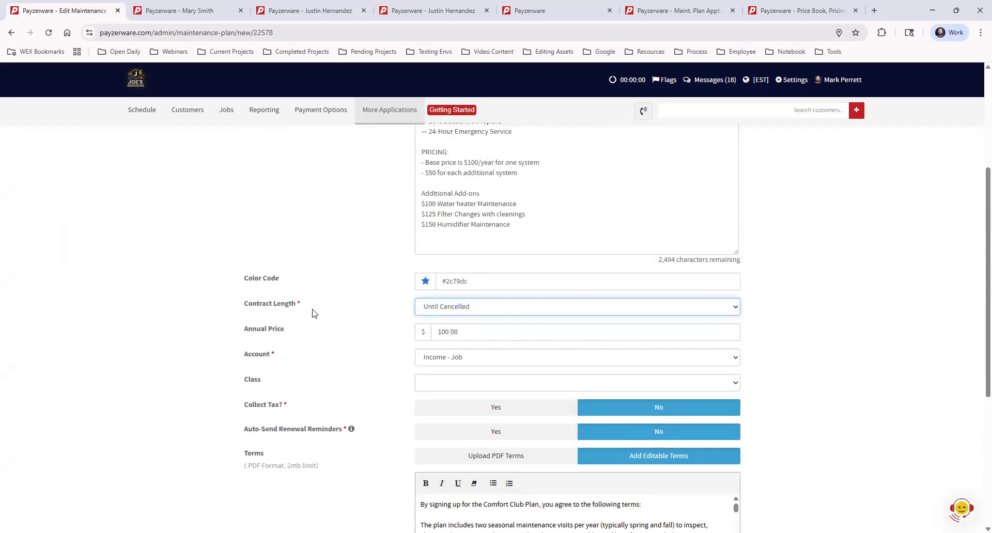
pyautogui.click(509, 309)
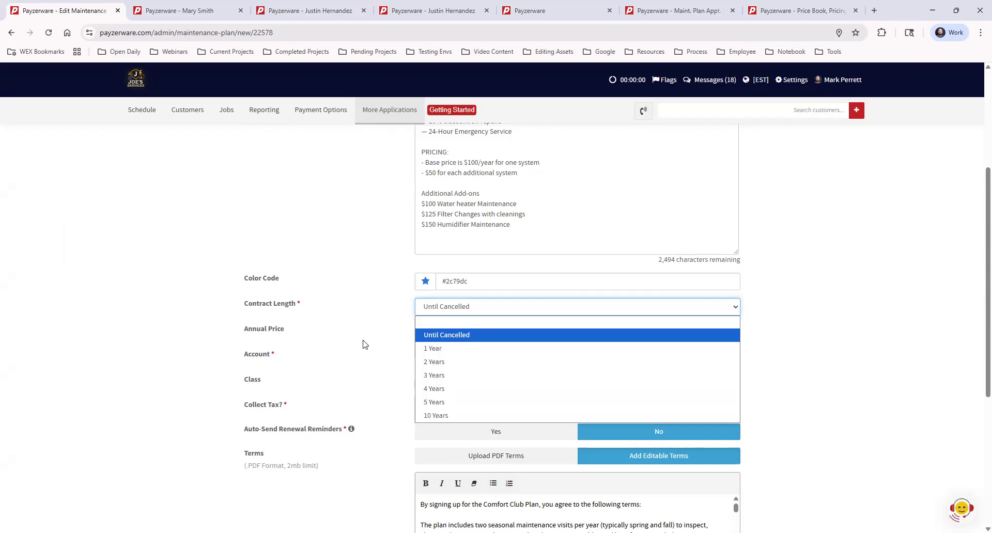
pyautogui.click(424, 338)
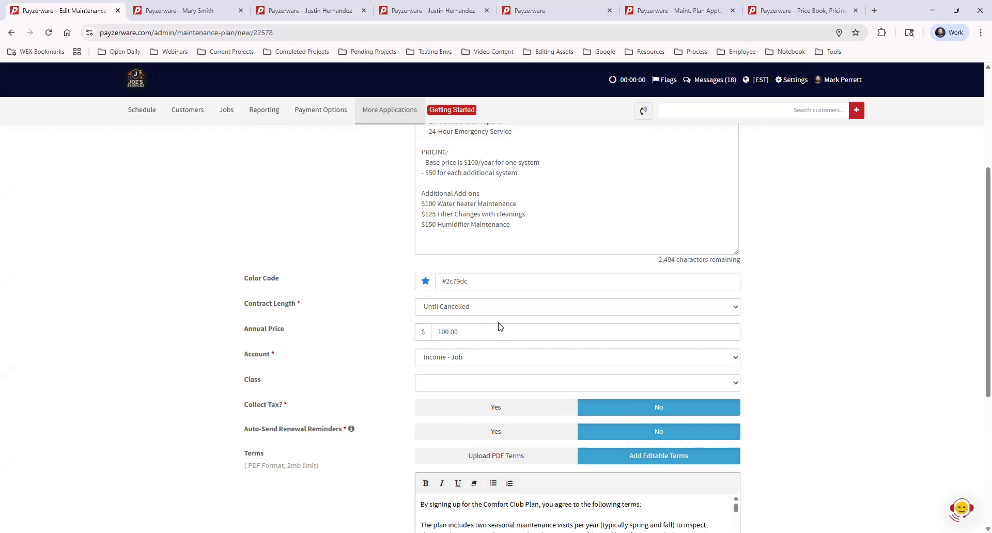
# - Set the Comfort Club Plan's contract length back to 1 Year
pyautogui.scroll(4, 363, 325)
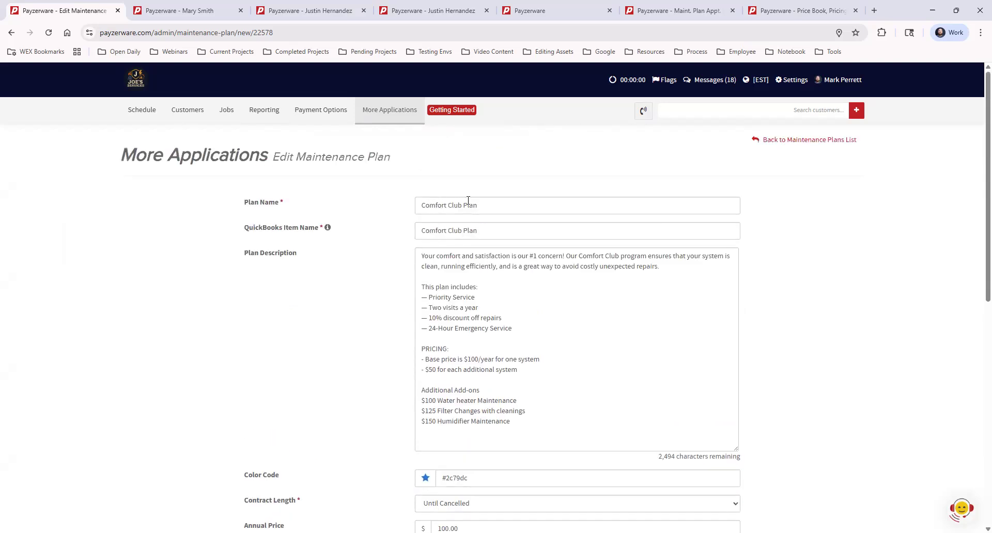
pyautogui.scroll(-2, 526, 290)
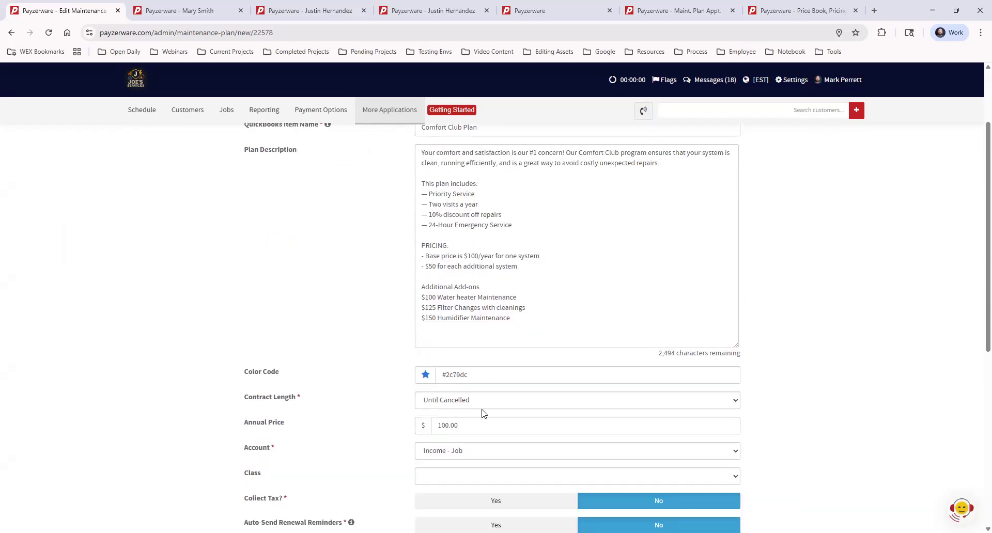
pyautogui.click(476, 402)
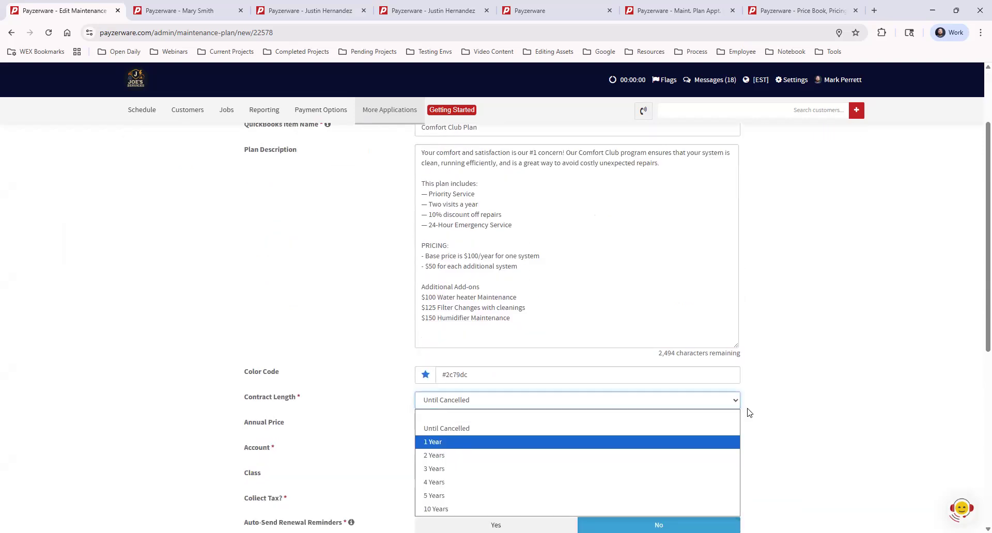
pyautogui.click(439, 441)
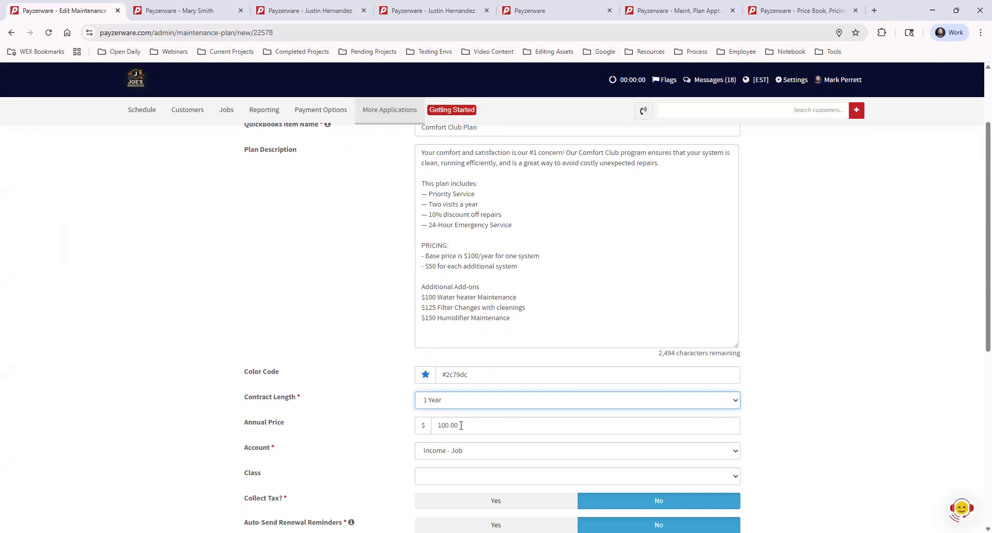
# - Clear the Comfort Club Plan's annual price to 0.00
pyautogui.scroll(2, 462, 426)
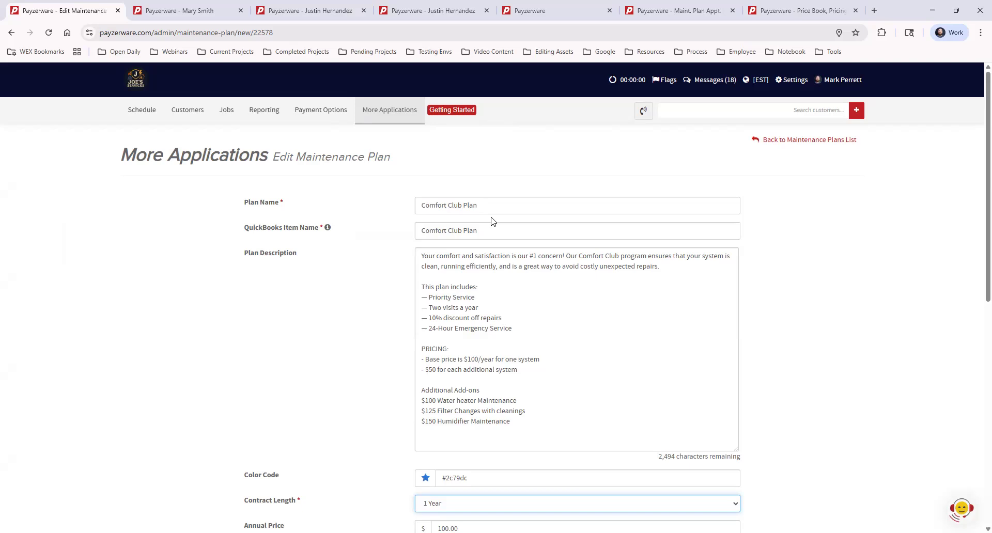
pyautogui.scroll(-1, 510, 281)
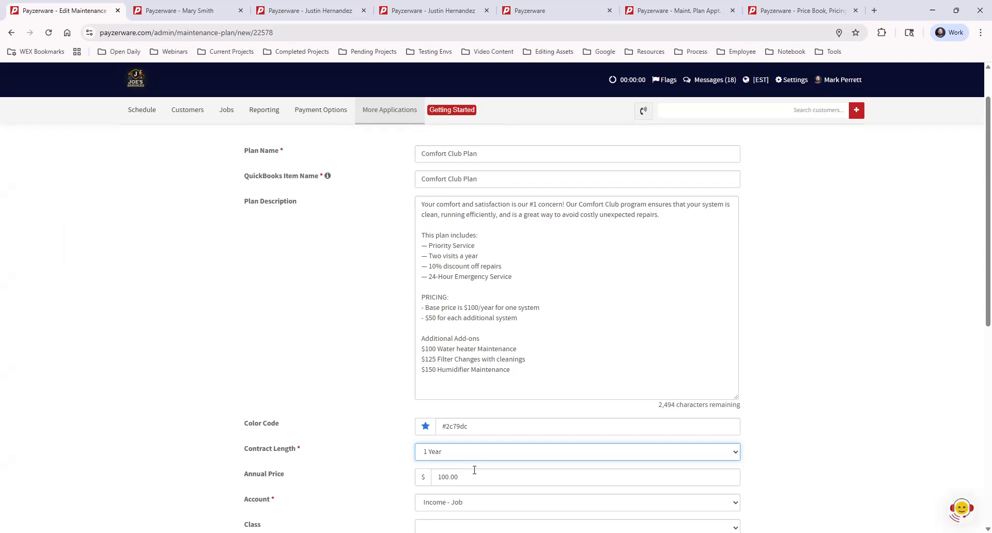
pyautogui.click(462, 477)
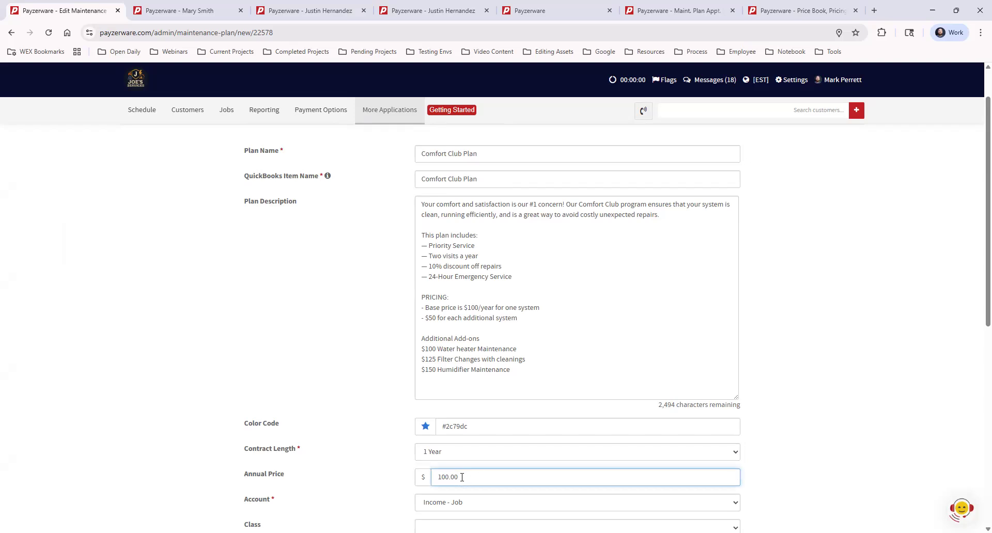
pyautogui.press('BackSpace')
pyautogui.press('BackSpace')
pyautogui.press('BackSpace')
pyautogui.press('BackSpace')
pyautogui.press('BackSpace')
pyautogui.press('BackSpace')
pyautogui.write('0.01')
pyautogui.click(798, 416)
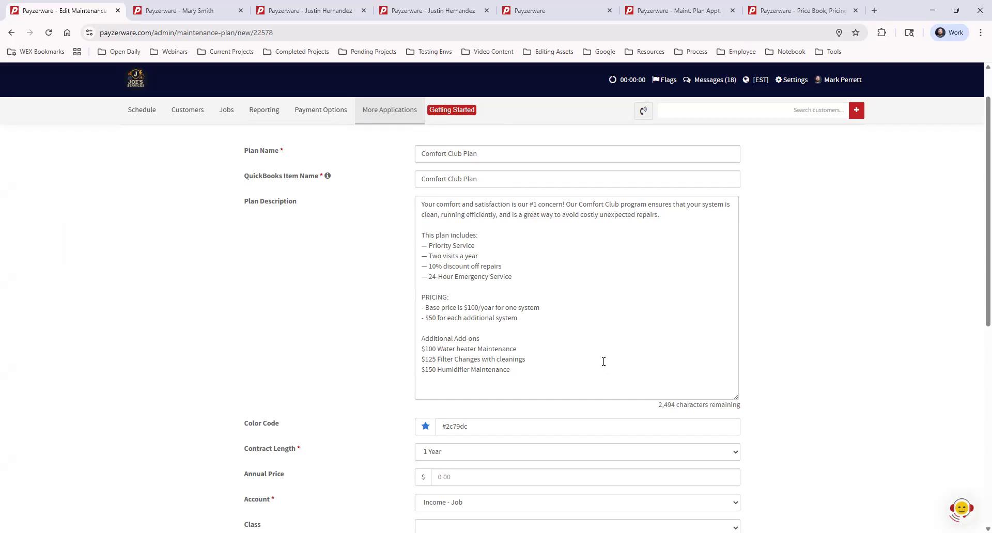
# - Set the Comfort Club Plan's annual price to 100.00
pyautogui.click(464, 477)
pyautogui.moveTo(457, 478); pyautogui.dragTo(431, 478)
pyautogui.write('10.000')
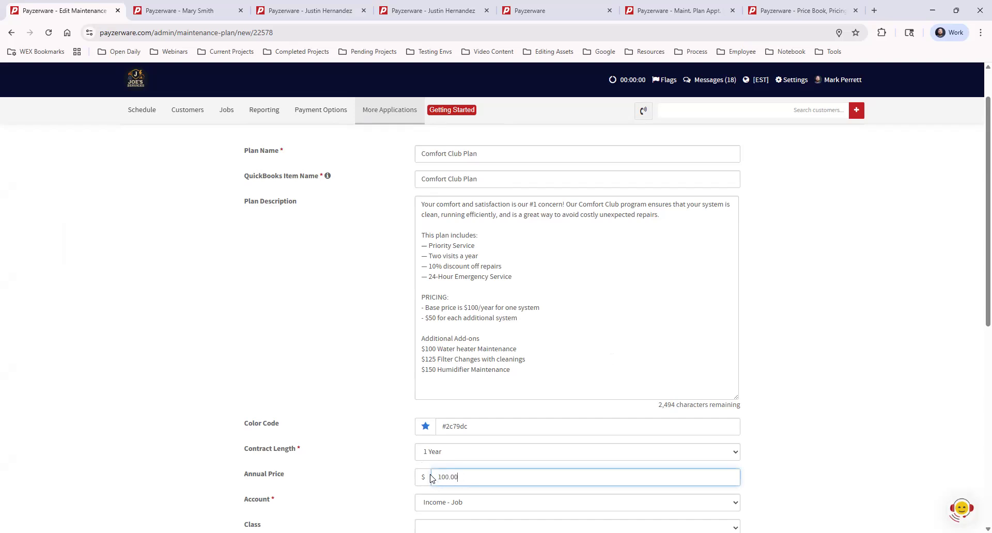
pyautogui.click(805, 344)
# - Check the plan's account options, keeping Income - Job, and look at the information on auto-send renewal reminders
pyautogui.scroll(-2, 809, 313)
pyautogui.scroll(-2, 812, 305)
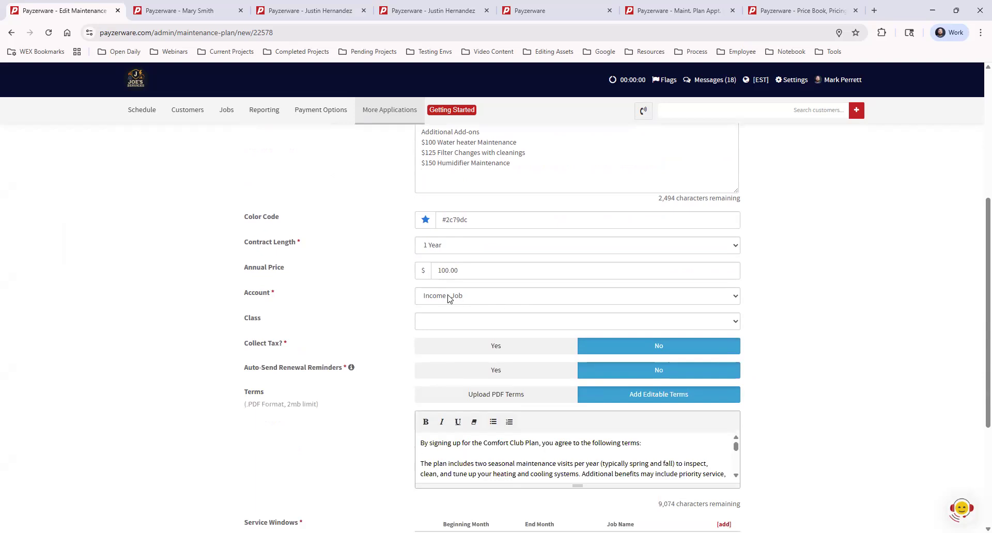
pyautogui.click(448, 297)
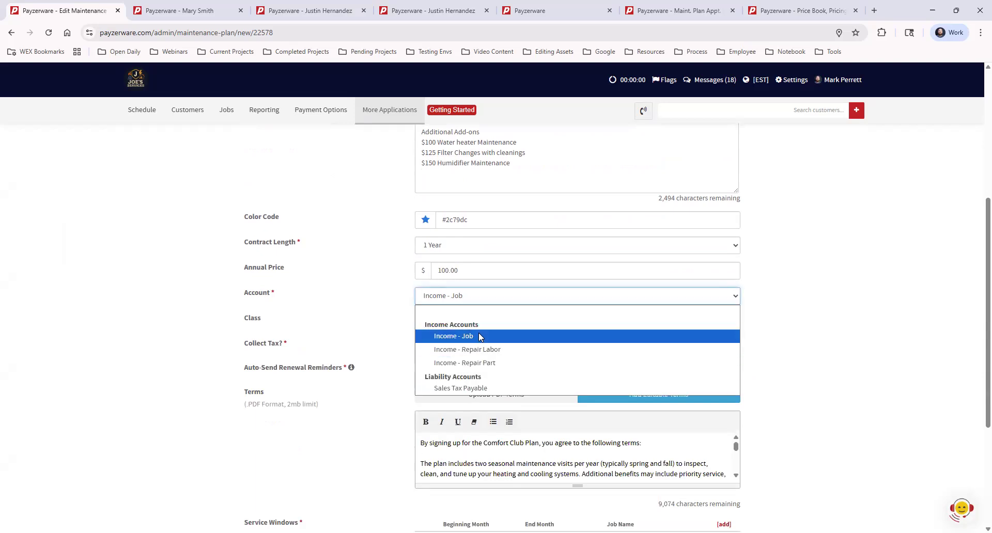
pyautogui.click(481, 335)
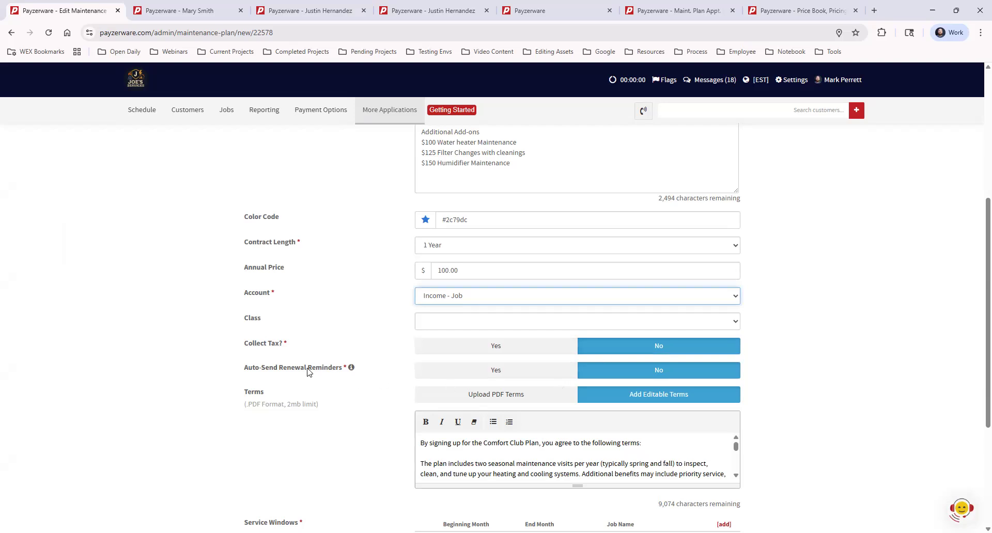
pyautogui.moveTo(351, 370)
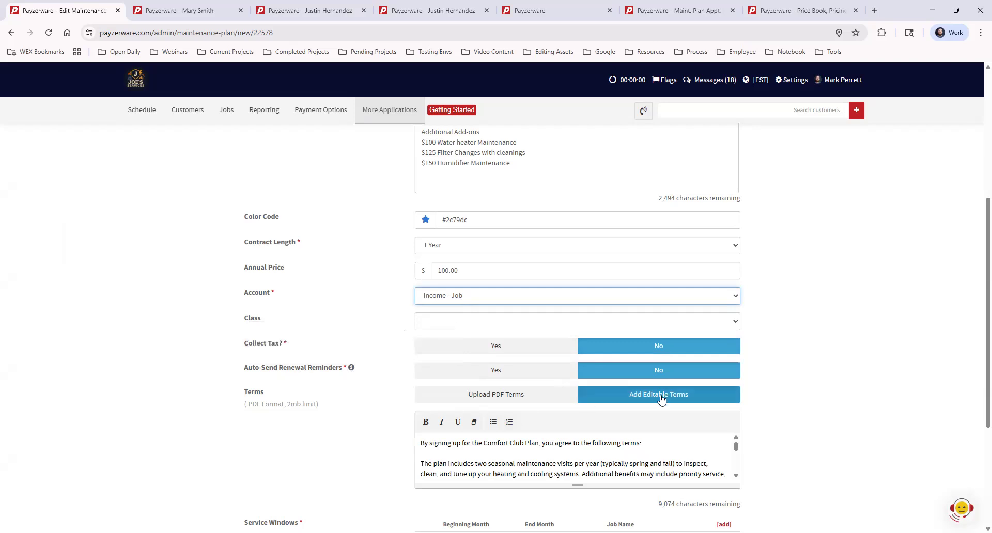
# - Enlarge the editable terms box to read the full terms, and switch the plan's terms to PDF upload
pyautogui.scroll(-2, 620, 393)
pyautogui.moveTo(578, 383); pyautogui.dragTo(595, 504)
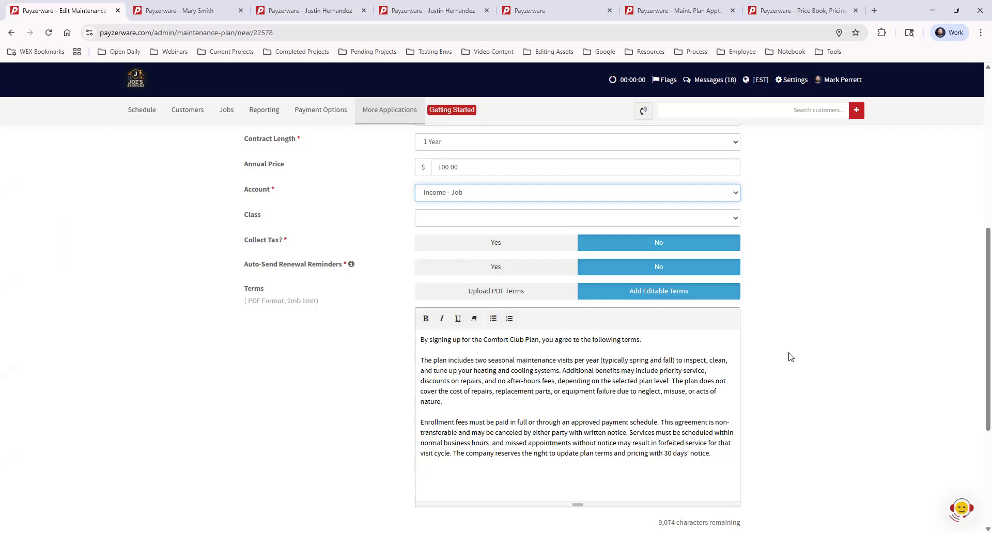
pyautogui.click(491, 294)
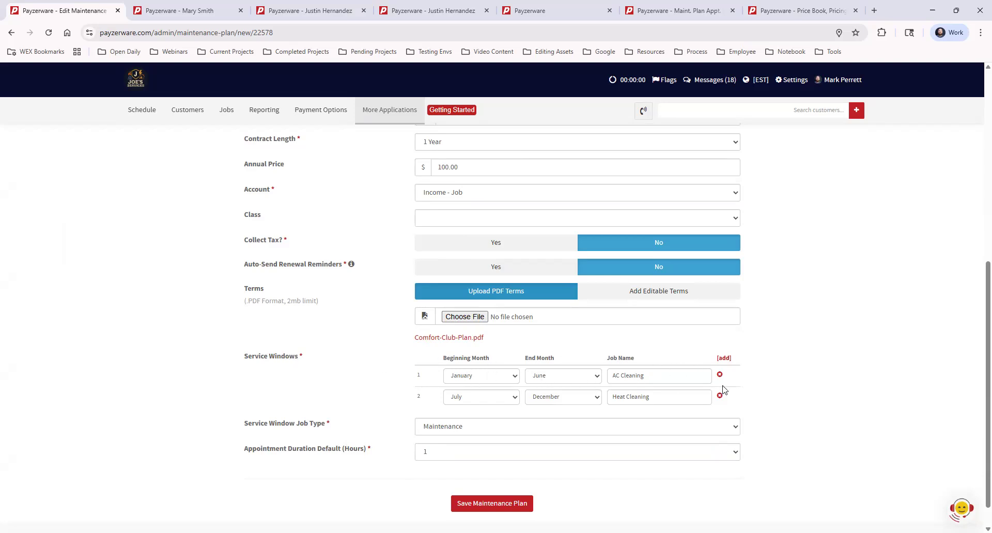
# - Add a blank third service window and remove it again
pyautogui.click(724, 360)
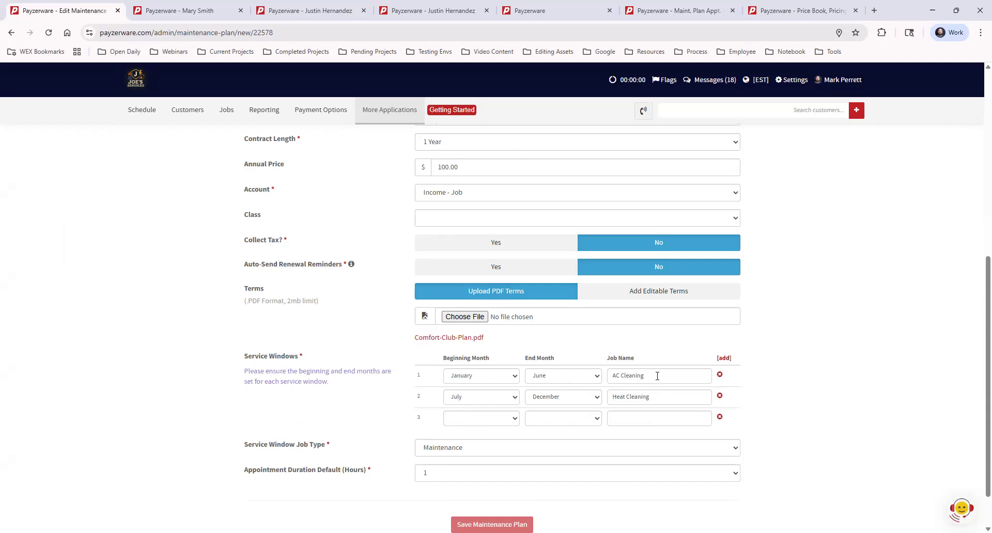
pyautogui.click(720, 417)
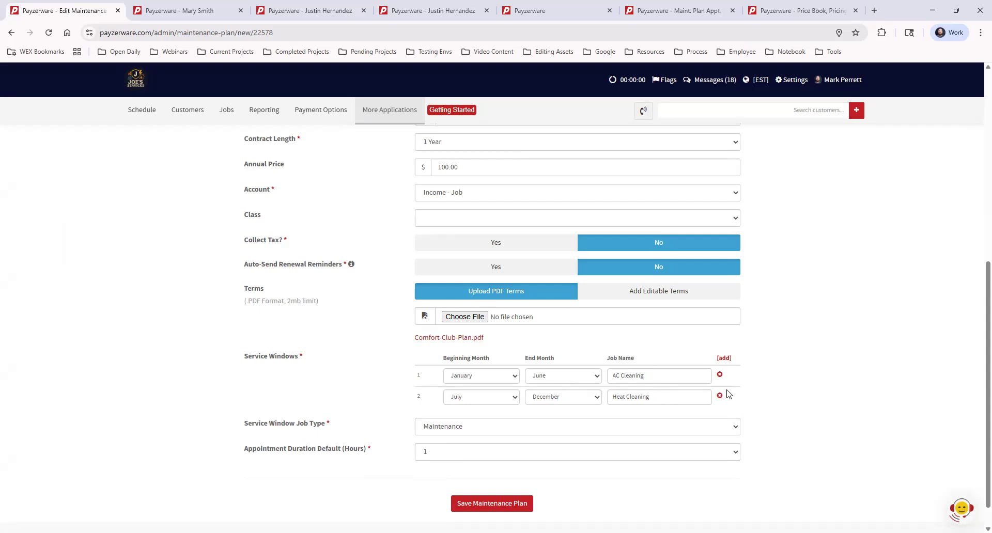
# - Set the first service window's end month to January and its job name to Filter Change 1
pyautogui.click(539, 378)
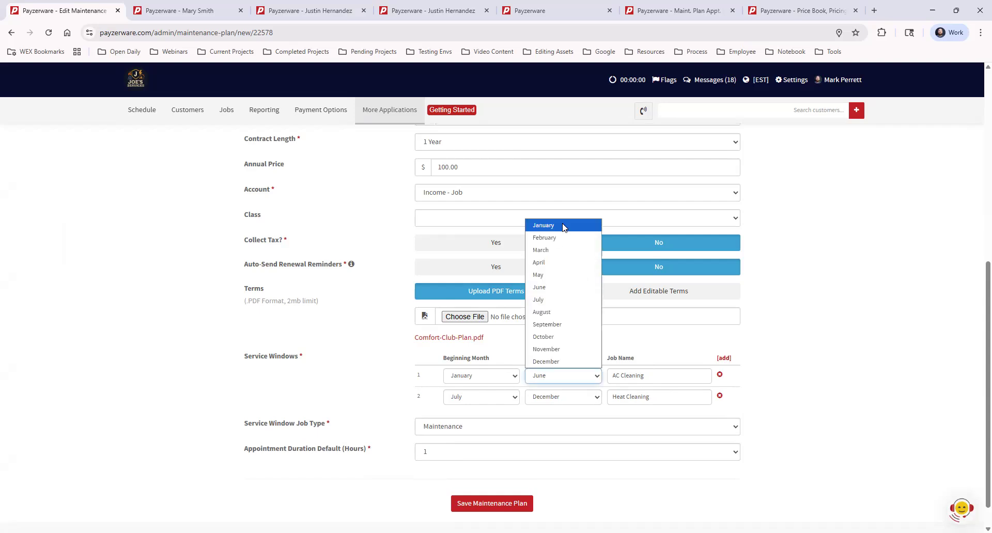
pyautogui.click(564, 227)
pyautogui.moveTo(612, 378); pyautogui.dragTo(670, 379)
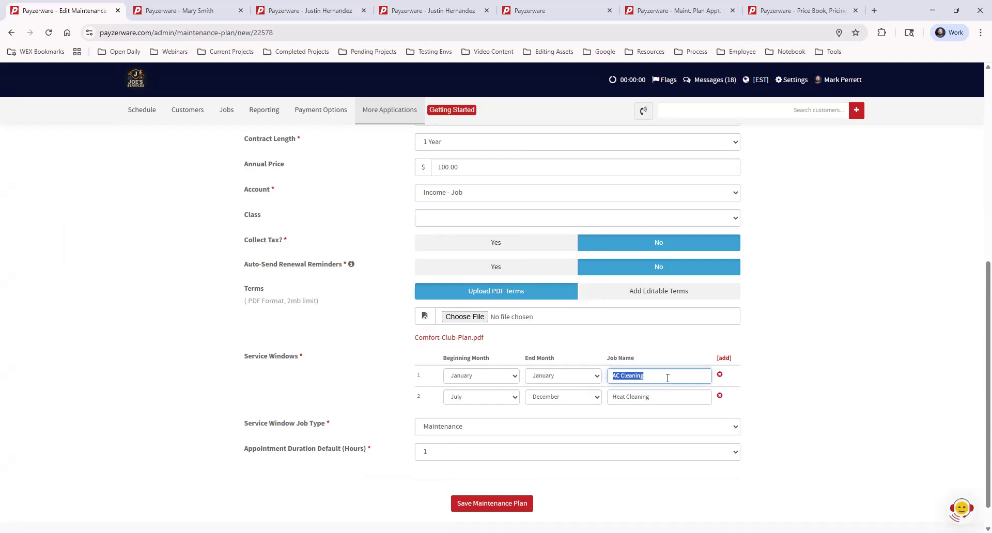
pyautogui.write('Filter CHange 1')
pyautogui.press('BackSpace')
pyautogui.write('h')
# - Set the second service window to run from February to February with the job name Filter Change 2
pyautogui.click(485, 397)
pyautogui.click(488, 262)
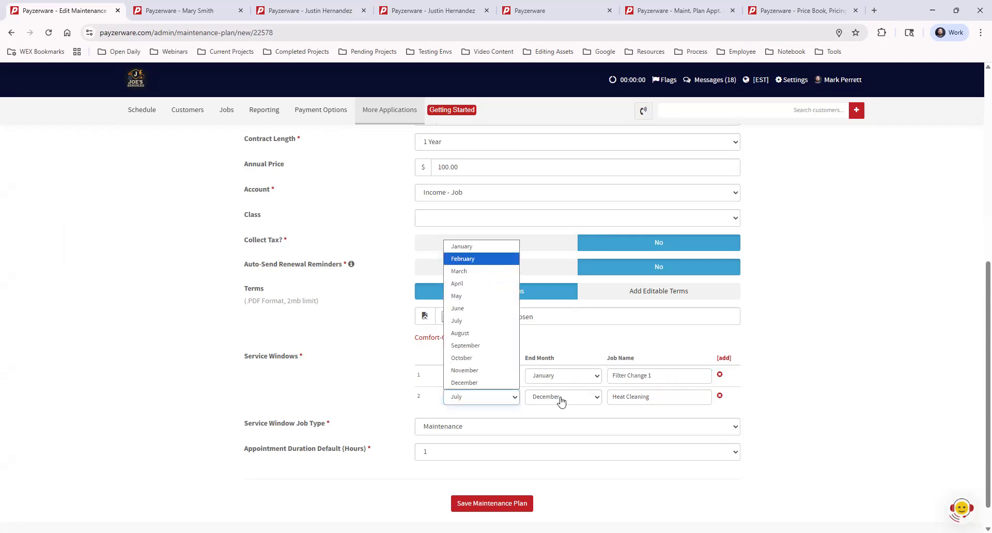
pyautogui.click(561, 405)
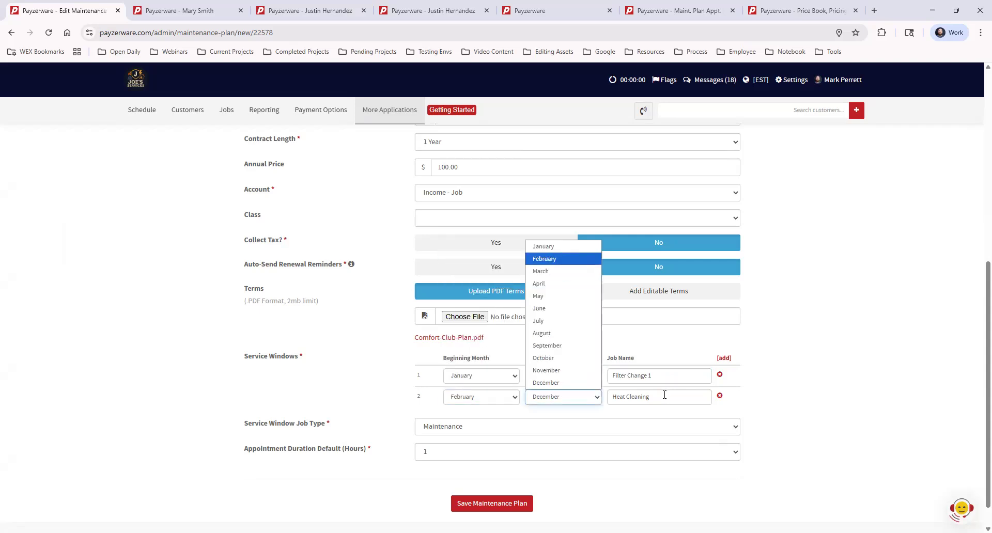
pyautogui.click(568, 260)
pyautogui.tripleClick(665, 395)
pyautogui.write('Fil')
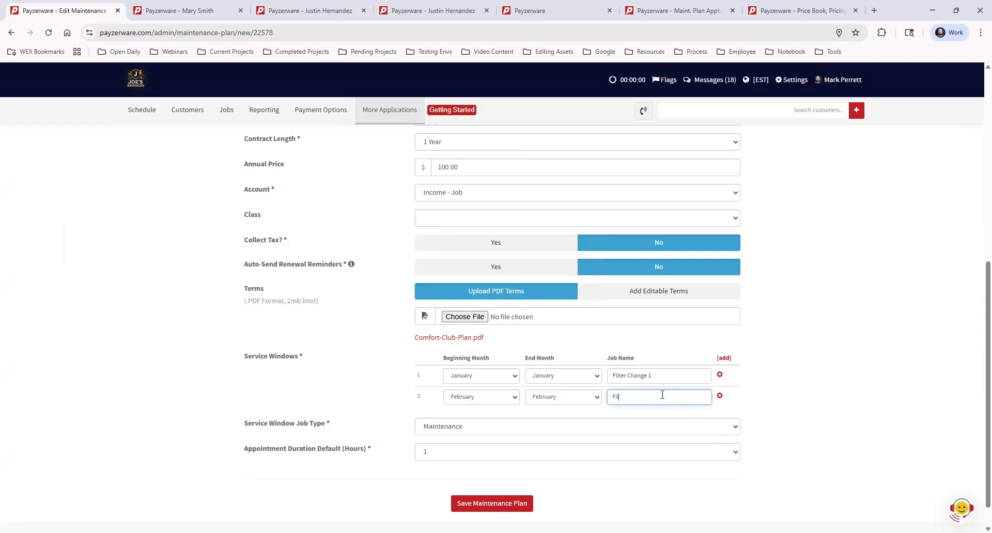
pyautogui.write('ter Change 2')
pyautogui.click(767, 385)
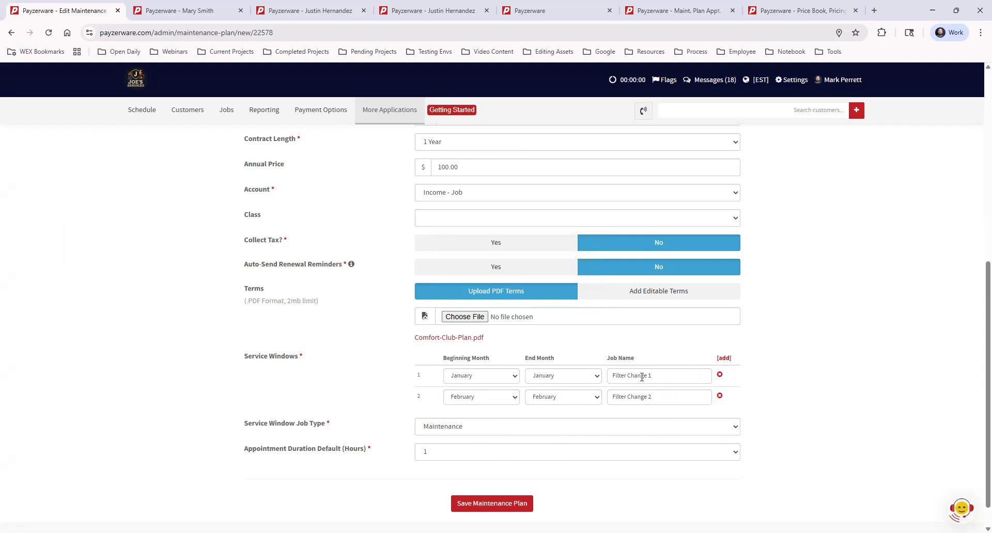
# - Review the available service window job types and open the Job Types settings in a separate browser tab
pyautogui.click(448, 430)
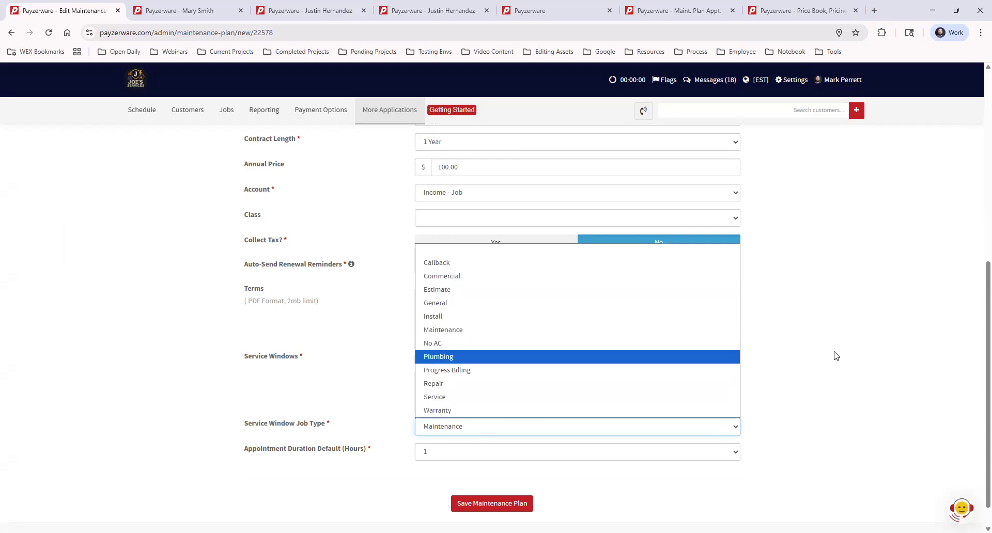
pyautogui.click(814, 371)
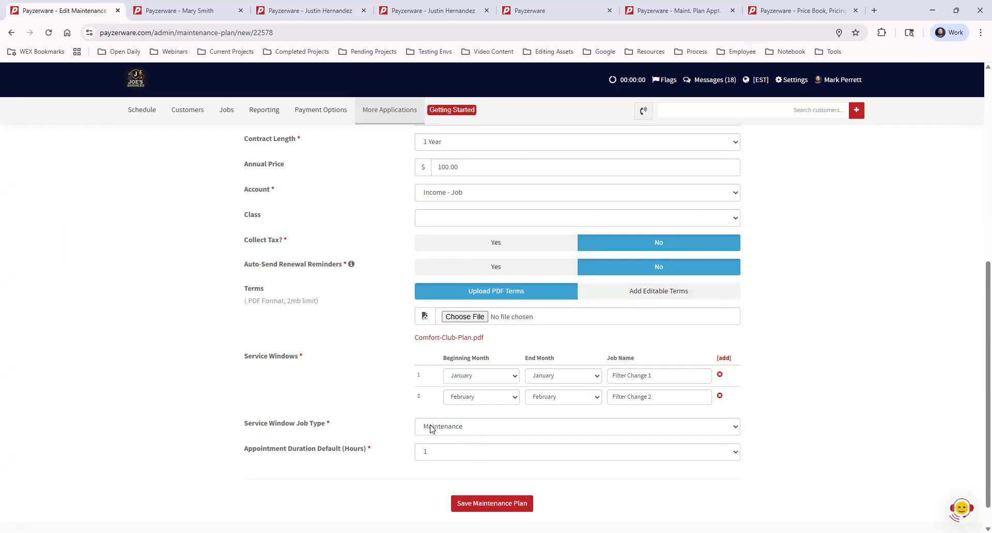
pyautogui.click(796, 81)
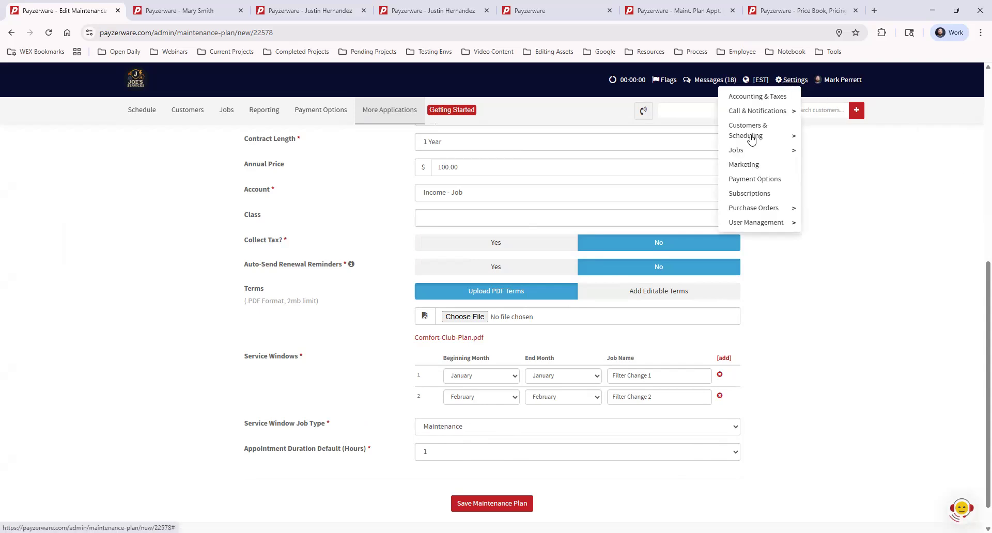
pyautogui.moveTo(759, 154)
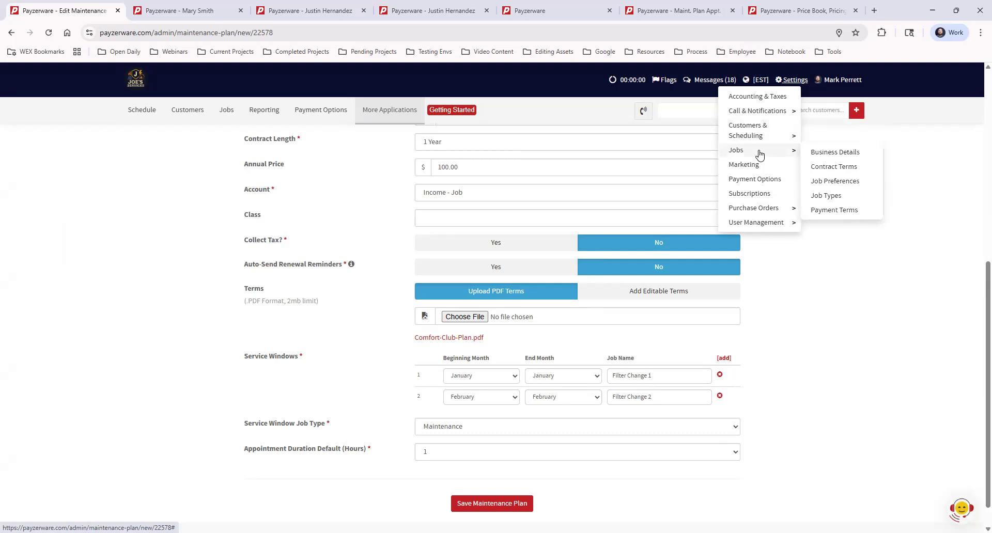
pyautogui.middleClick(834, 200)
pyautogui.hotkey('ctrl', 'Tab')
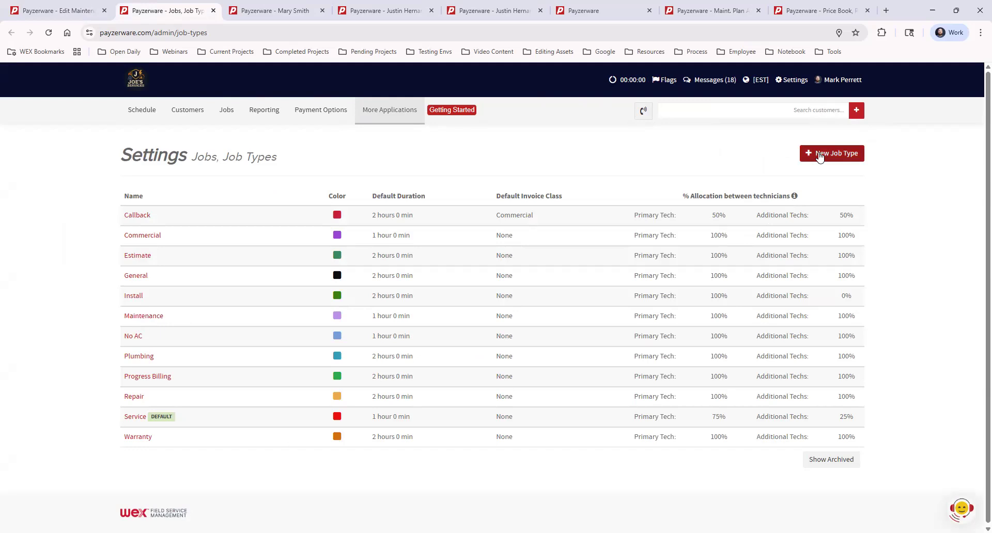
# - Start a new job type with a default duration of 1 hour, and cancel it without saving
pyautogui.click(819, 154)
pyautogui.click(380, 134)
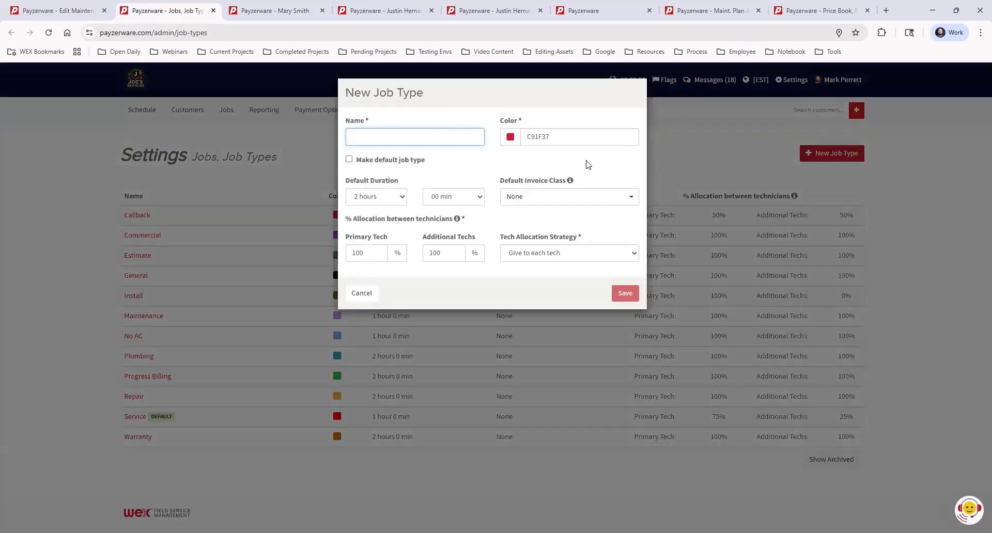
pyautogui.click(385, 202)
pyautogui.click(381, 224)
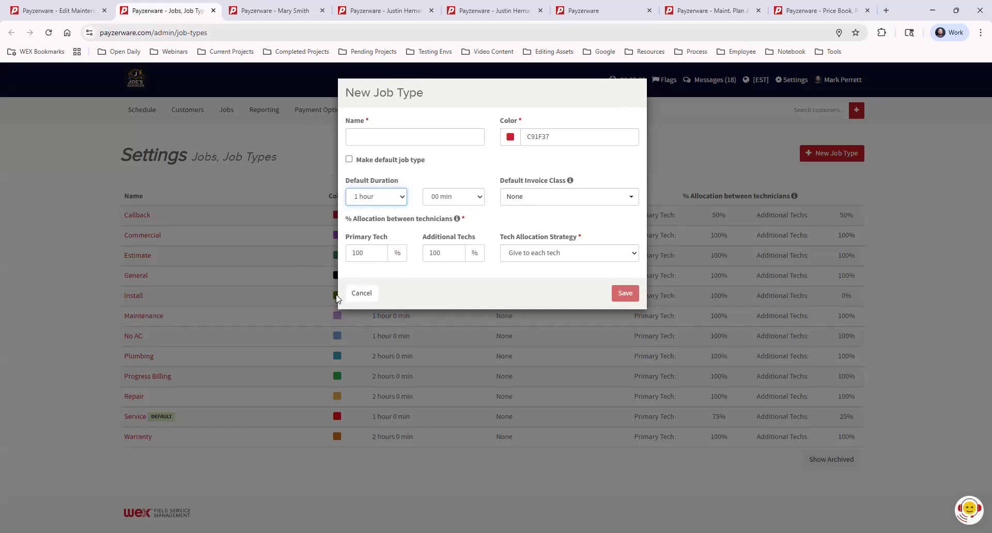
pyautogui.click(362, 293)
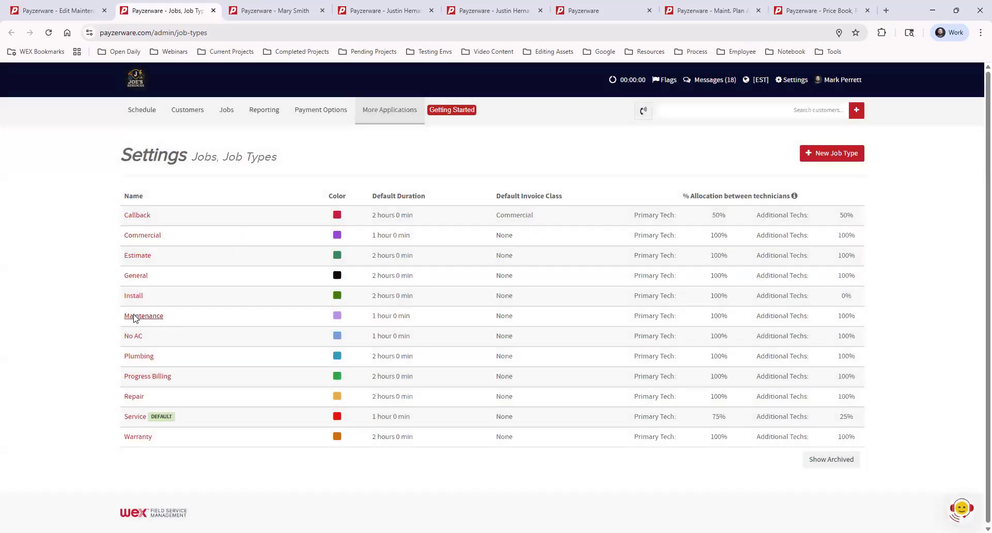
# - Examine the Maintenance job type's settings and return to the Comfort Club Plan form
pyautogui.click(136, 317)
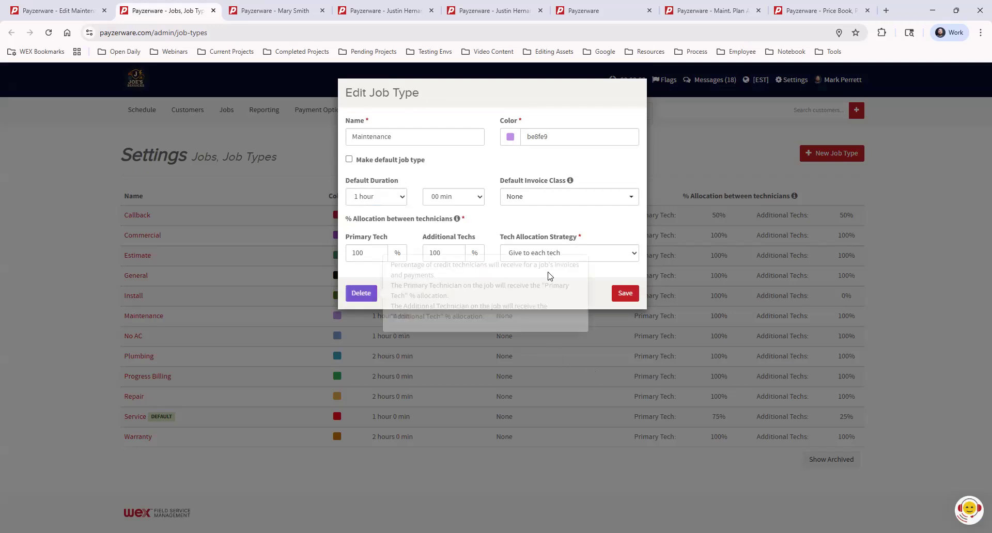
pyautogui.click(715, 132)
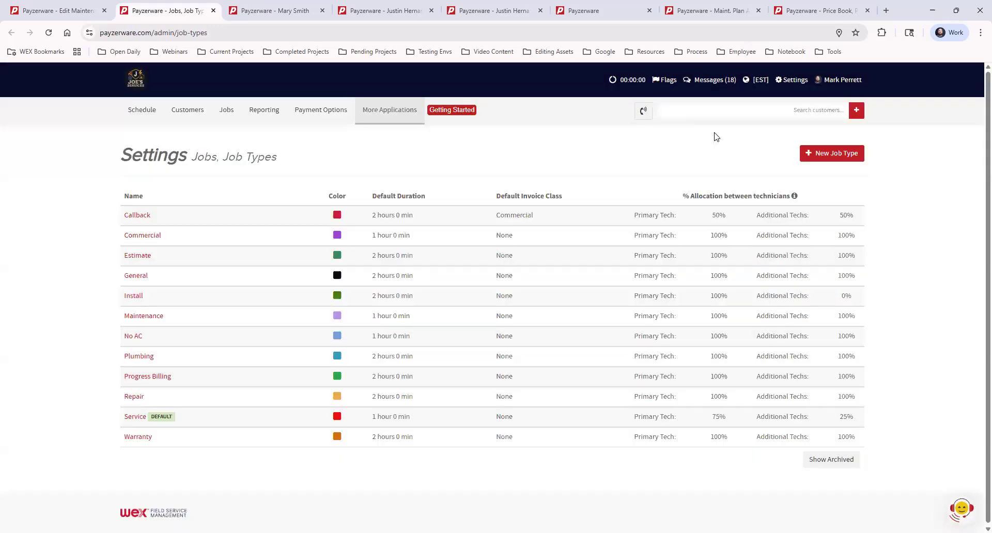
pyautogui.click(101, 7)
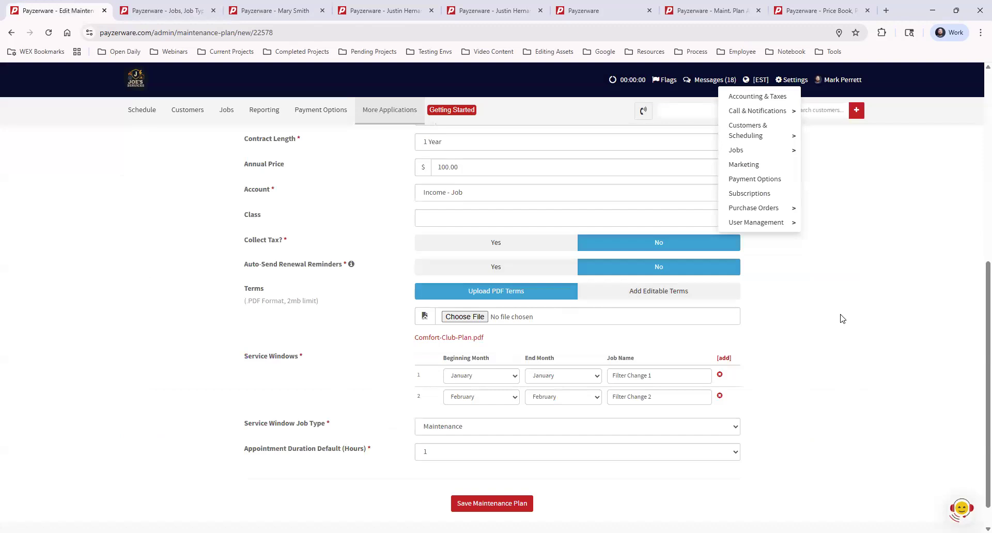
# - Examine the options for the service window job type and the default appointment duration, leaving both as they are
pyautogui.click(455, 427)
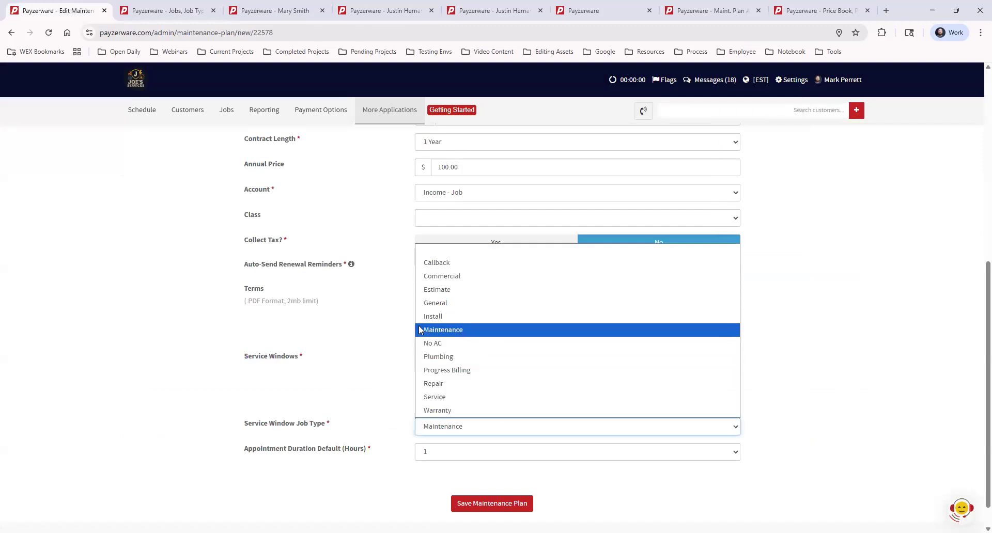
pyautogui.click(807, 326)
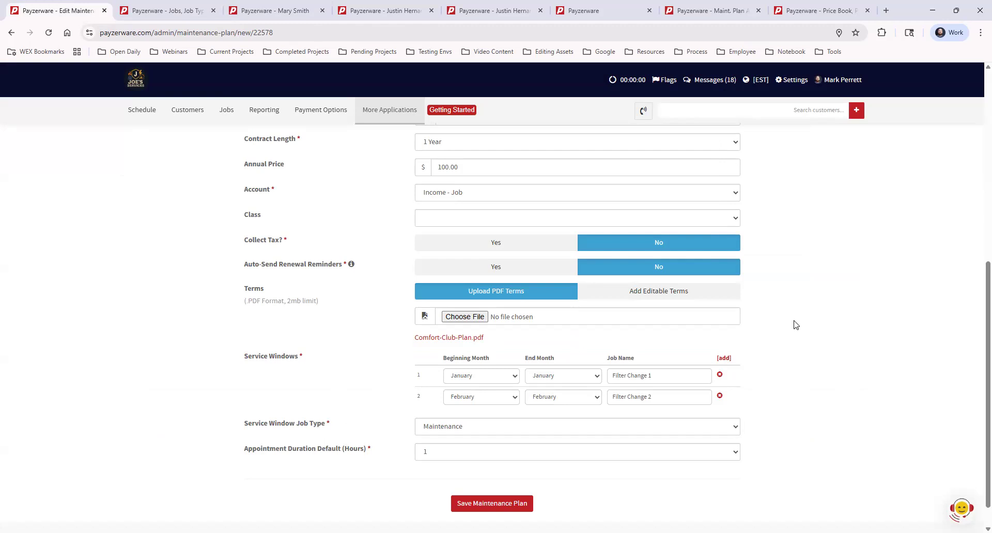
pyautogui.click(436, 455)
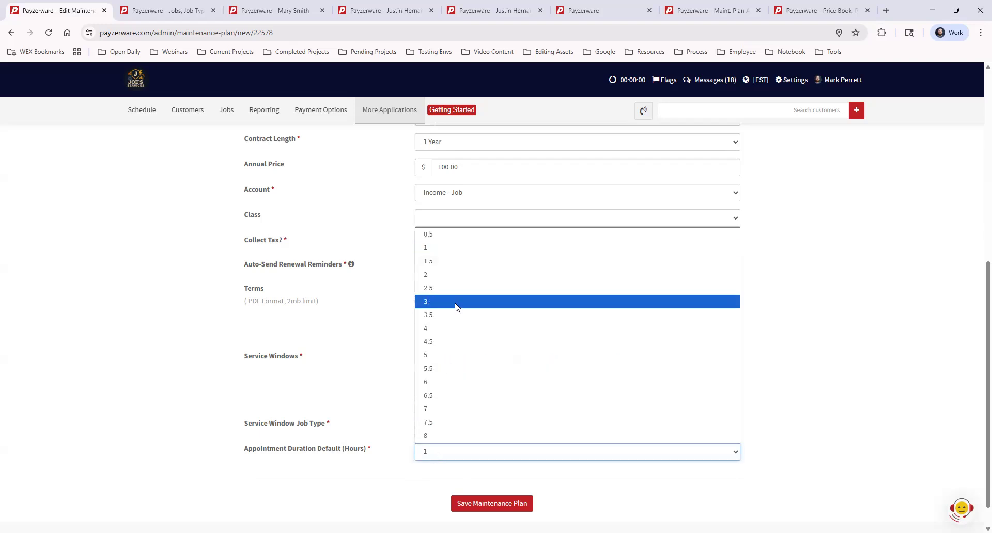
pyautogui.click(591, 509)
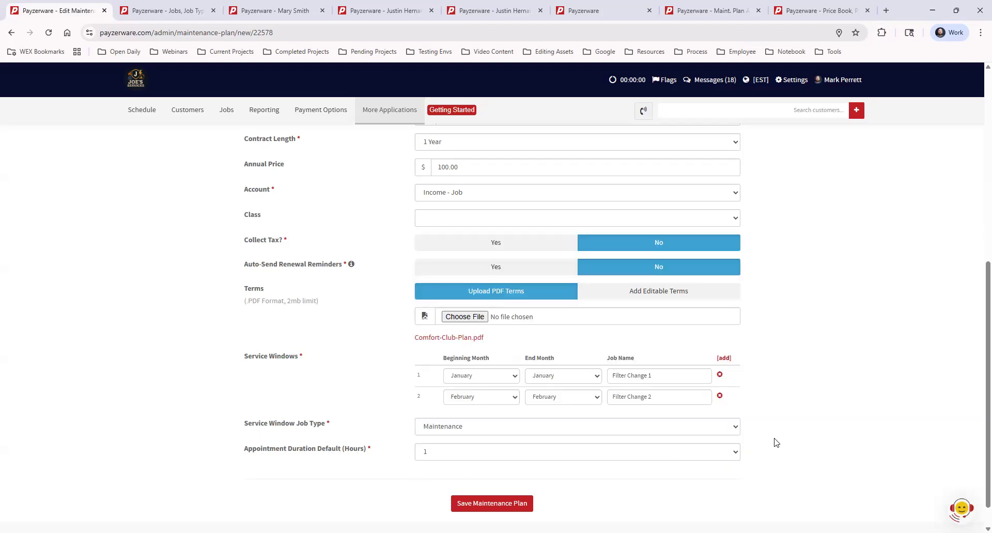
# - Look over the whole Comfort Club Plan form and return to the maintenance plans list without saving
pyautogui.scroll(4, 791, 422)
pyautogui.scroll(3, 793, 423)
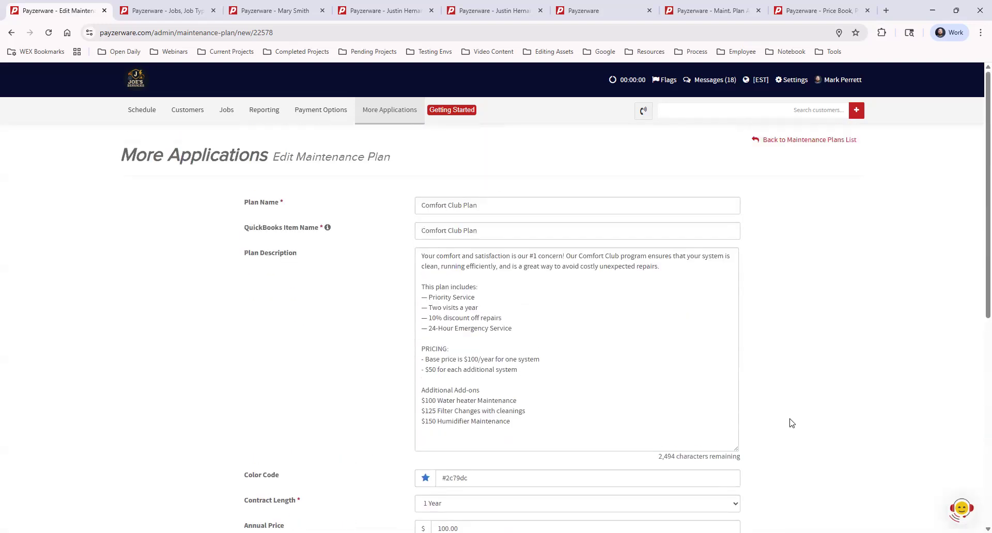
pyautogui.scroll(-7, 793, 422)
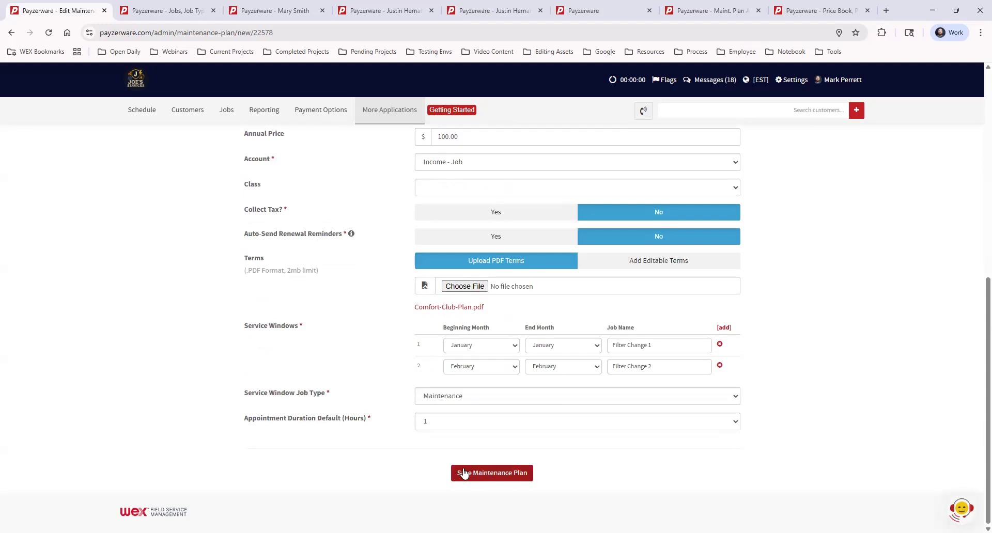
pyautogui.scroll(7, 831, 373)
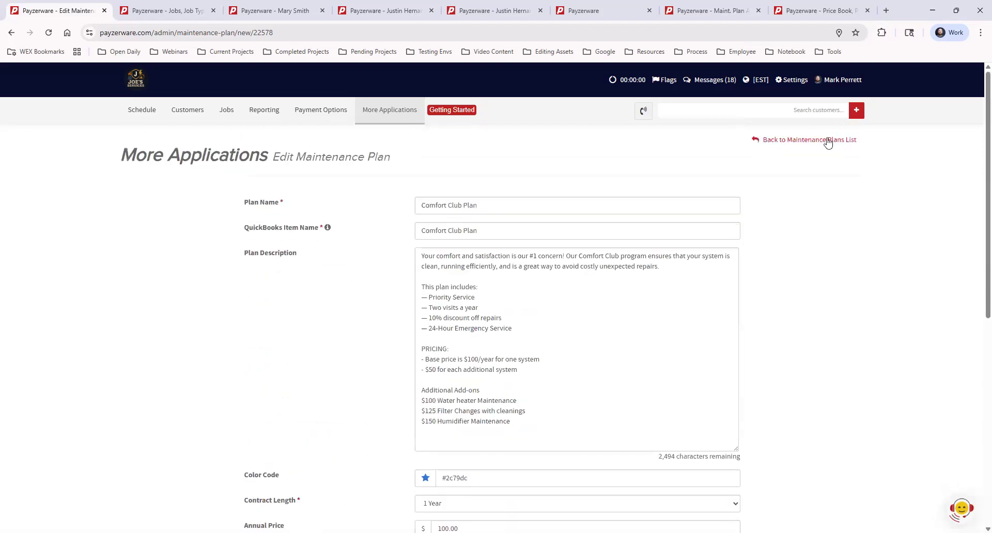
pyautogui.click(812, 140)
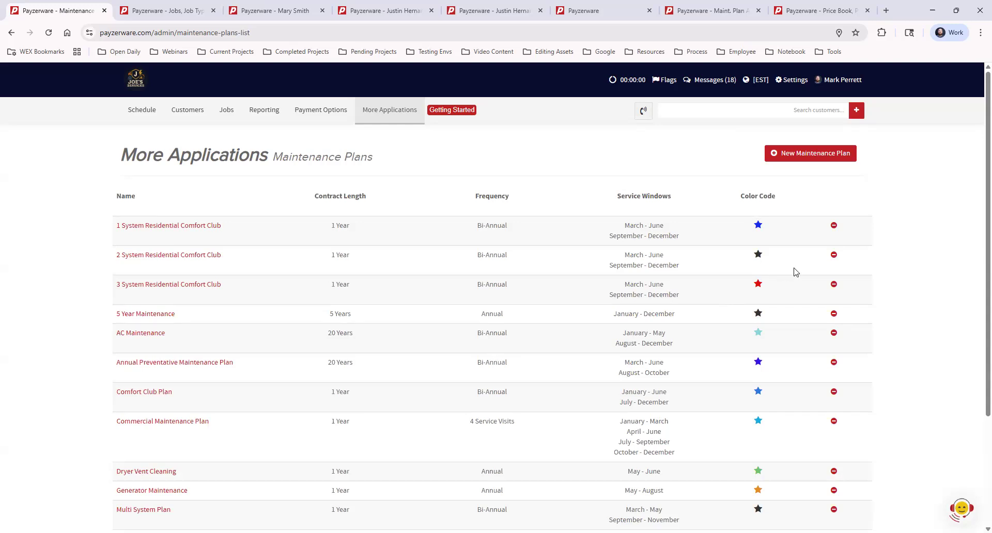
# - Bring up the archive prompt for the 1 System Residential Comfort Club plan and dismiss it without archiving
pyautogui.click(834, 226)
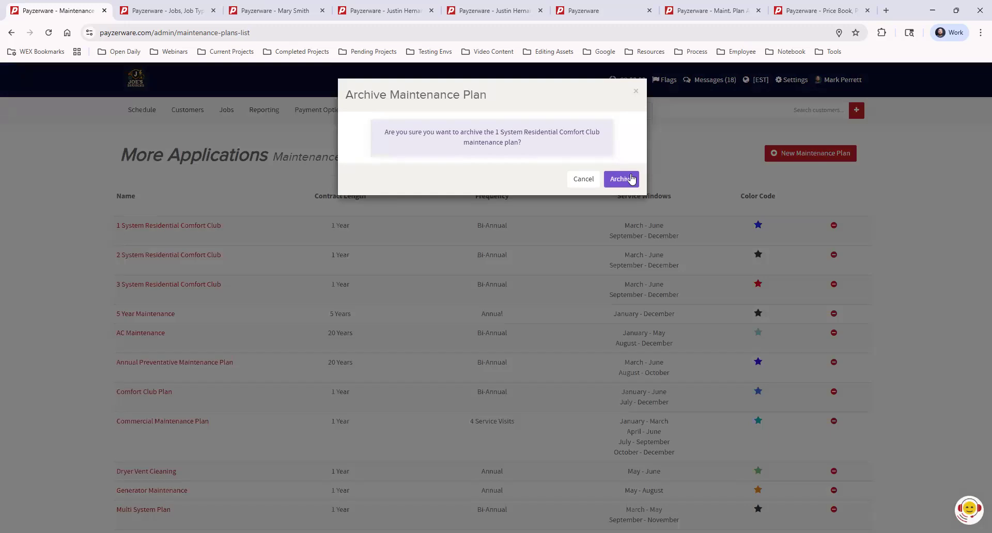
pyautogui.click(636, 95)
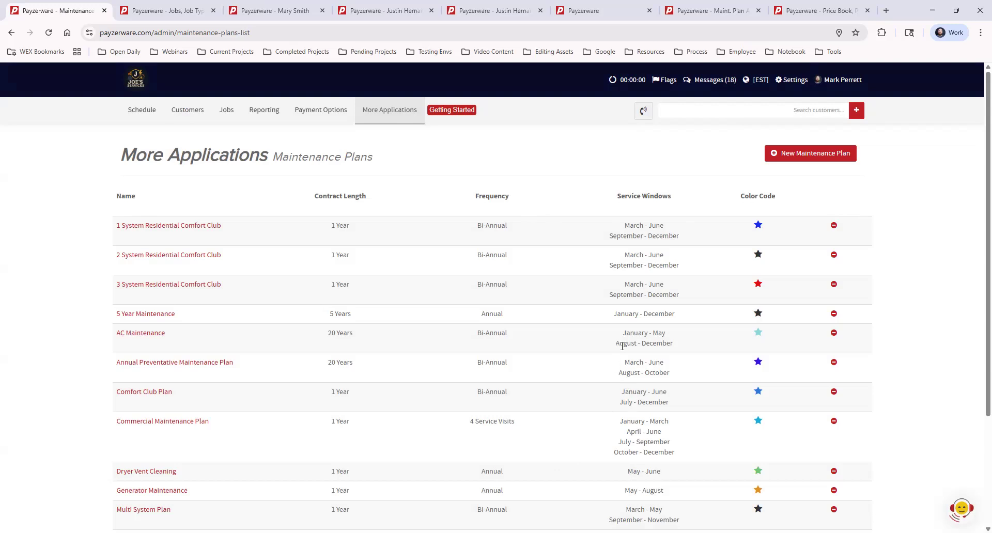
pyautogui.scroll(-3, 681, 343)
pyautogui.scroll(3, 683, 344)
# - Search for the customer by full name and go to the customer's record
pyautogui.click(789, 110)
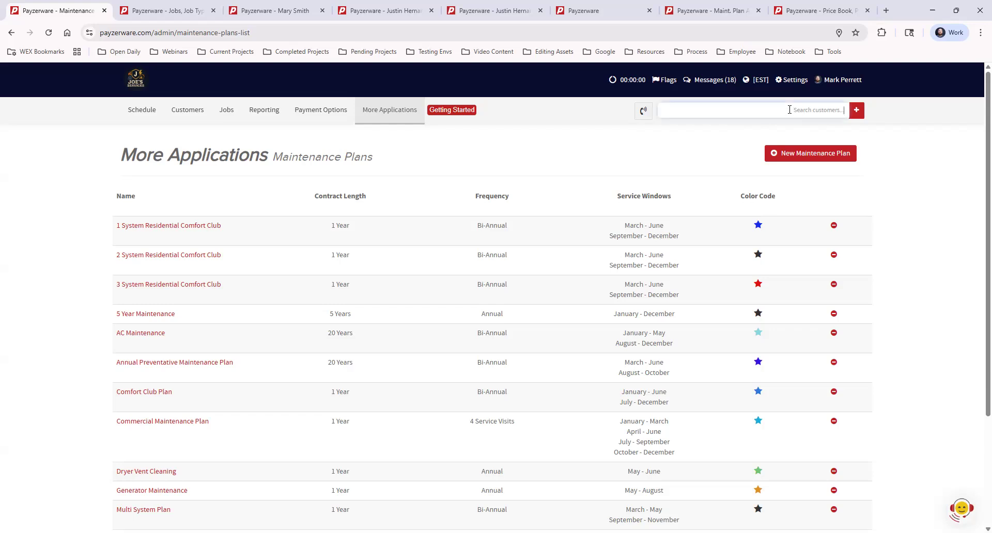
pyautogui.write('mary smith')
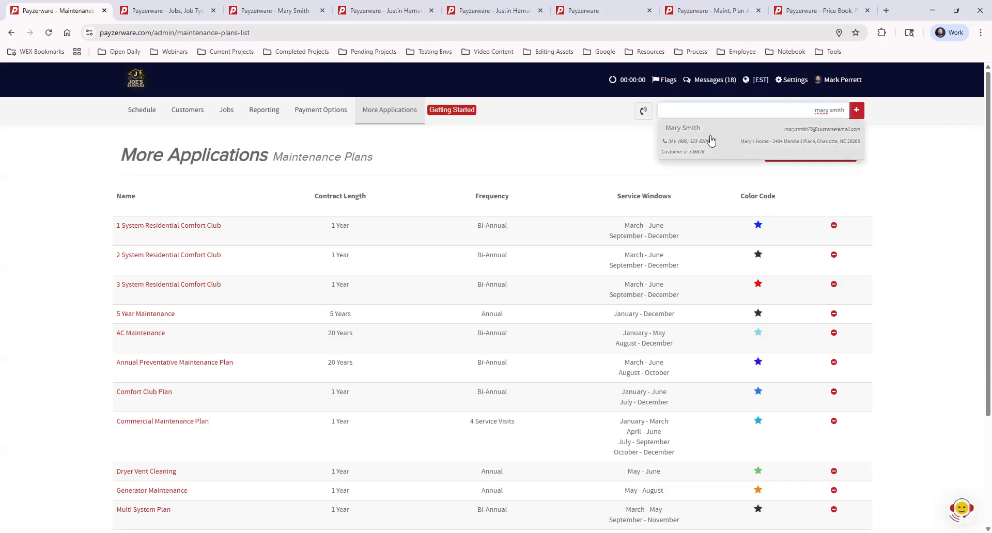
pyautogui.click(287, 10)
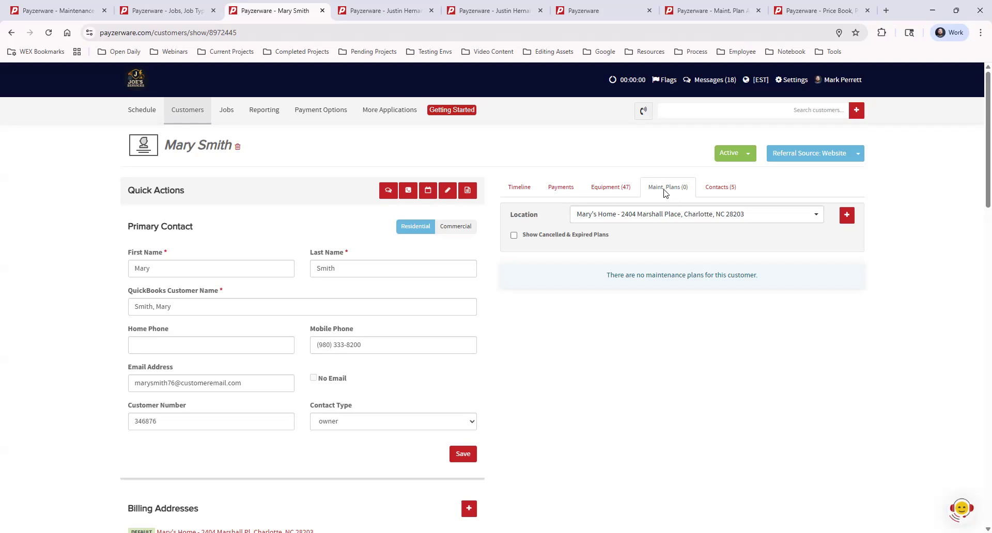
# - Start adding a maintenance plan at the customer's home location, using the Comfort Club Plan
pyautogui.click(848, 217)
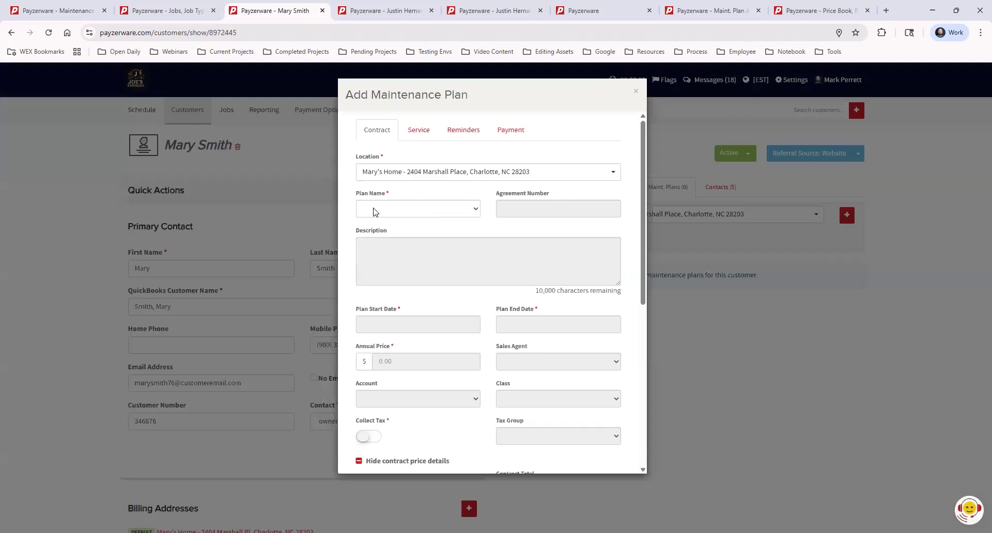
pyautogui.click(428, 211)
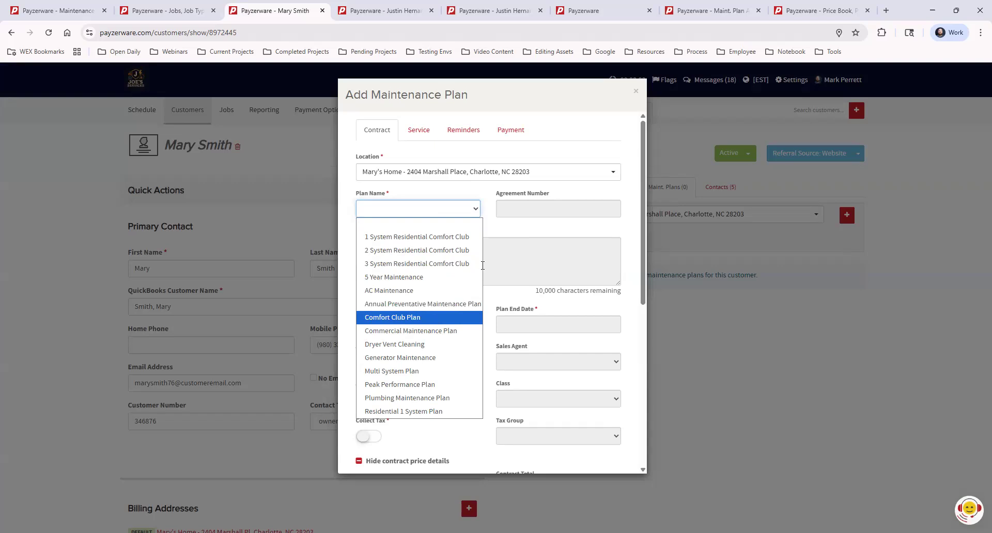
pyautogui.click(433, 318)
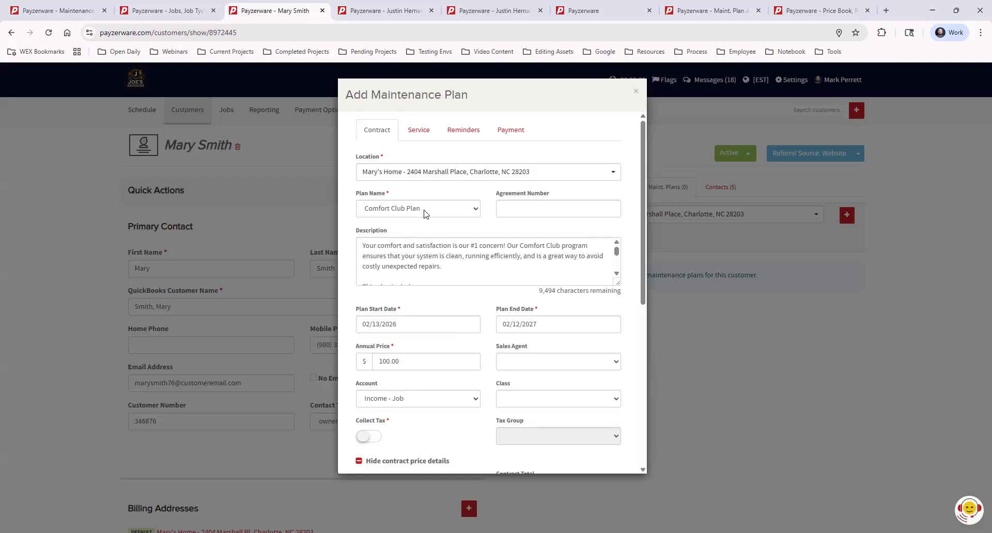
# - Set the plan's annual price to $150.00 for this customer
pyautogui.click(386, 363)
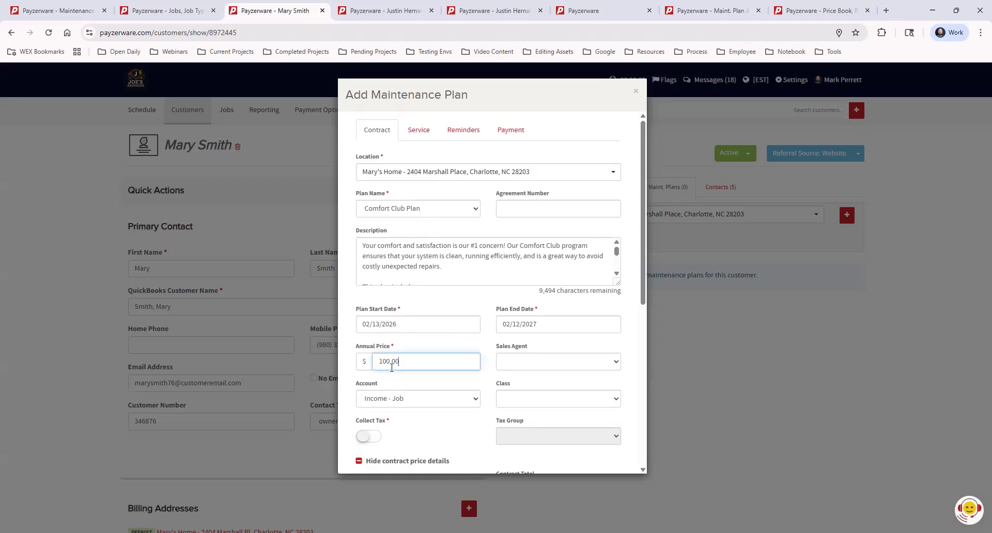
pyautogui.press('BackSpace')
pyautogui.press('BackSpace')
pyautogui.write('00')
pyautogui.click(422, 345)
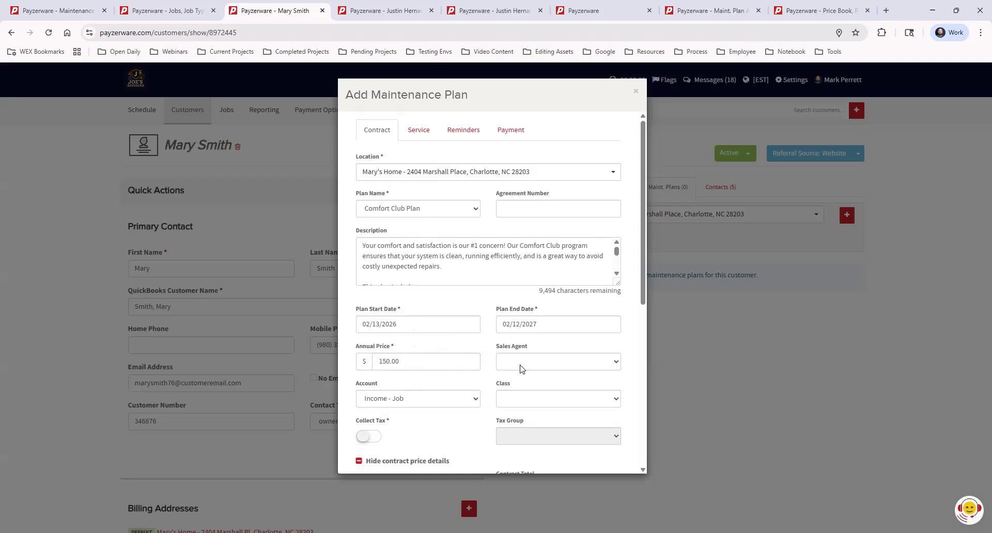
# - Examine the sales agent choices without selecting one, and read through the plan's contract terms
pyautogui.click(556, 365)
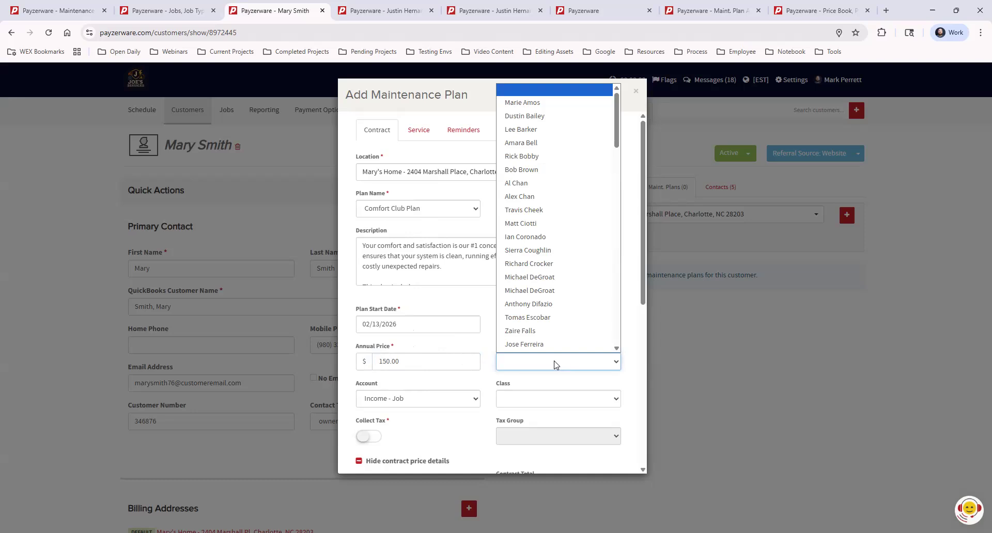
pyautogui.click(478, 343)
pyautogui.scroll(-5, 589, 348)
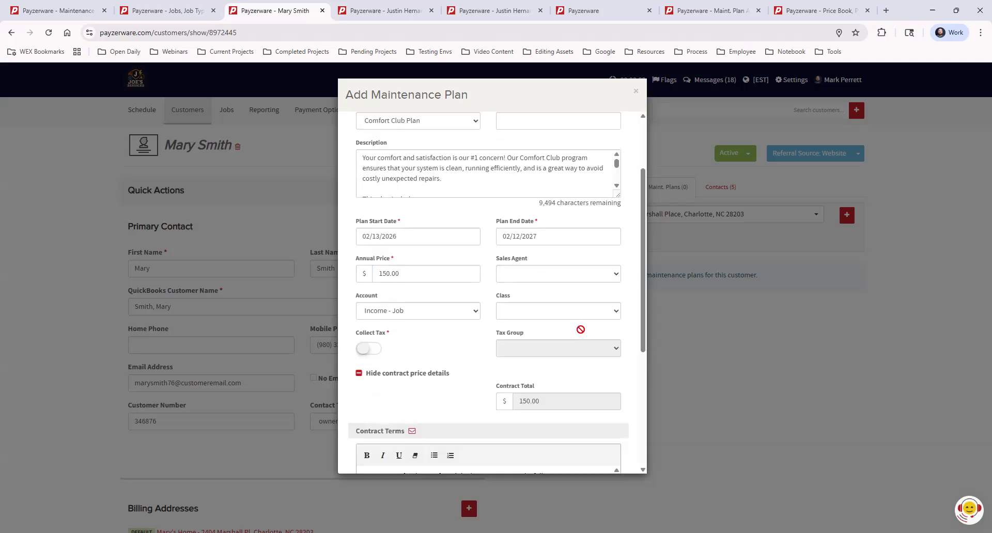
pyautogui.scroll(-1, 568, 327)
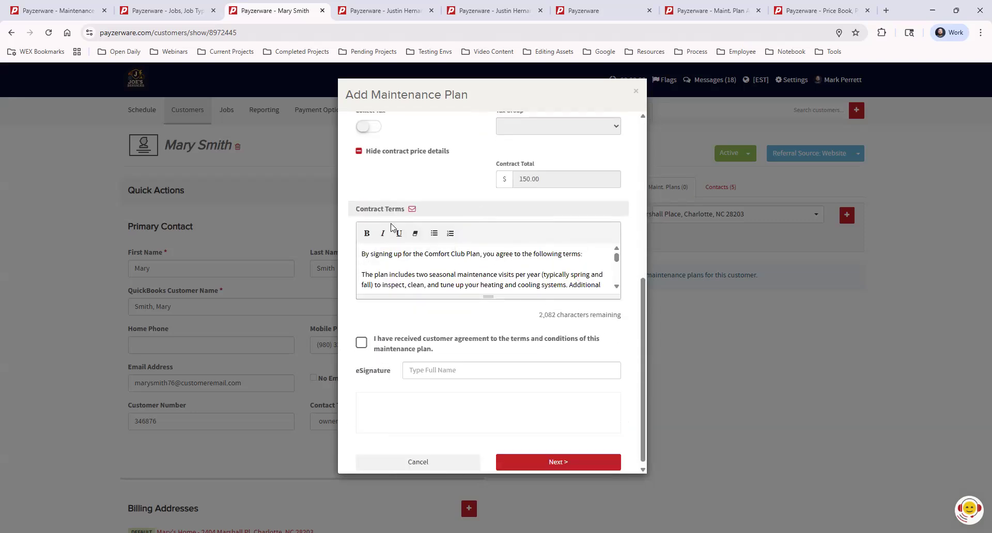
pyautogui.scroll(-3, 491, 278)
pyautogui.scroll(-1, 525, 396)
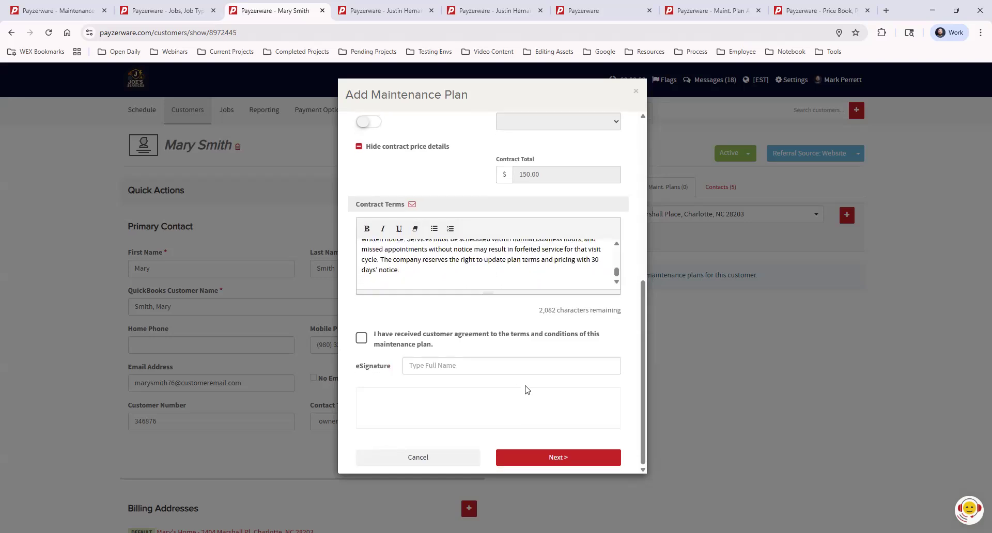
# - Turn the customer agreement confirmation on and off again, leave the eSignature empty, and continue to the service settings
pyautogui.click(361, 339)
pyautogui.click(489, 366)
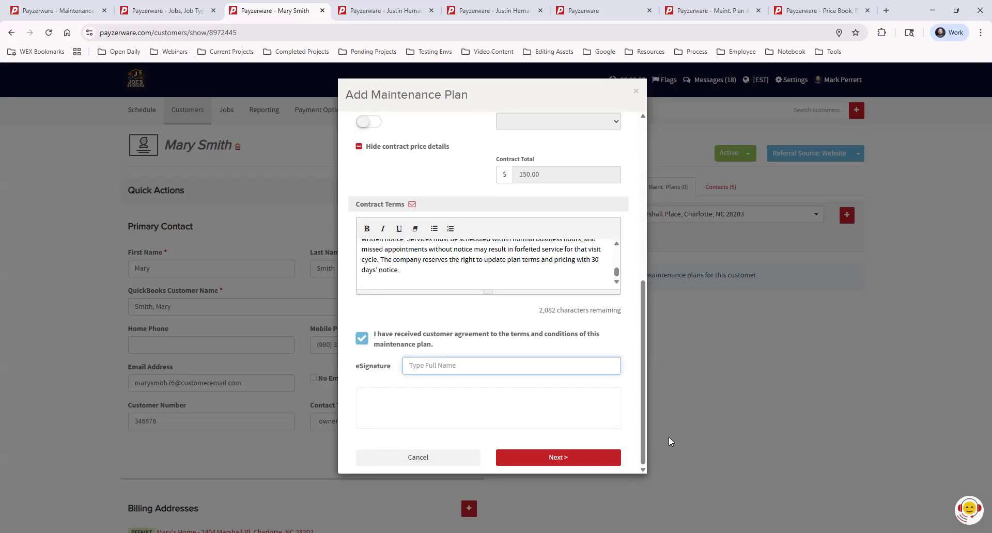
pyautogui.click(367, 344)
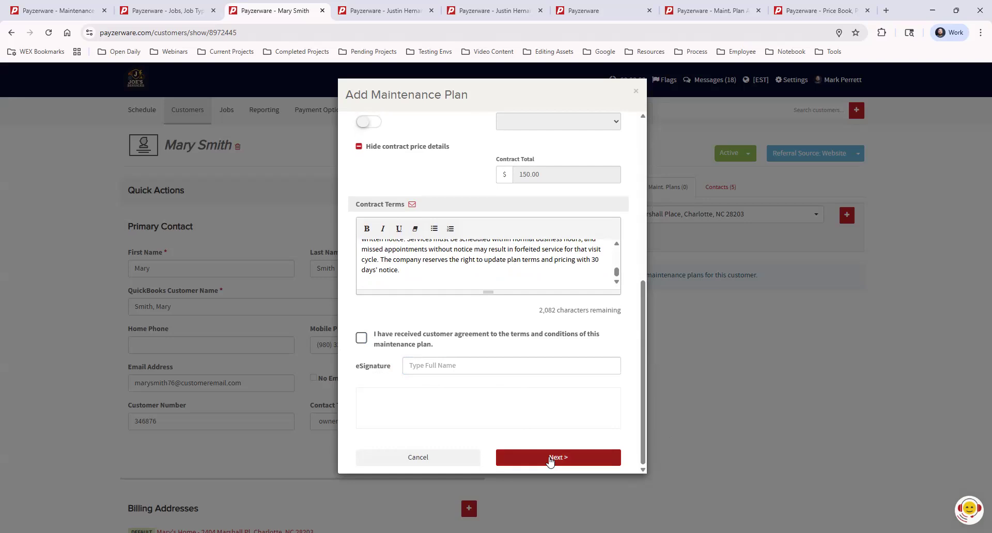
pyautogui.click(550, 458)
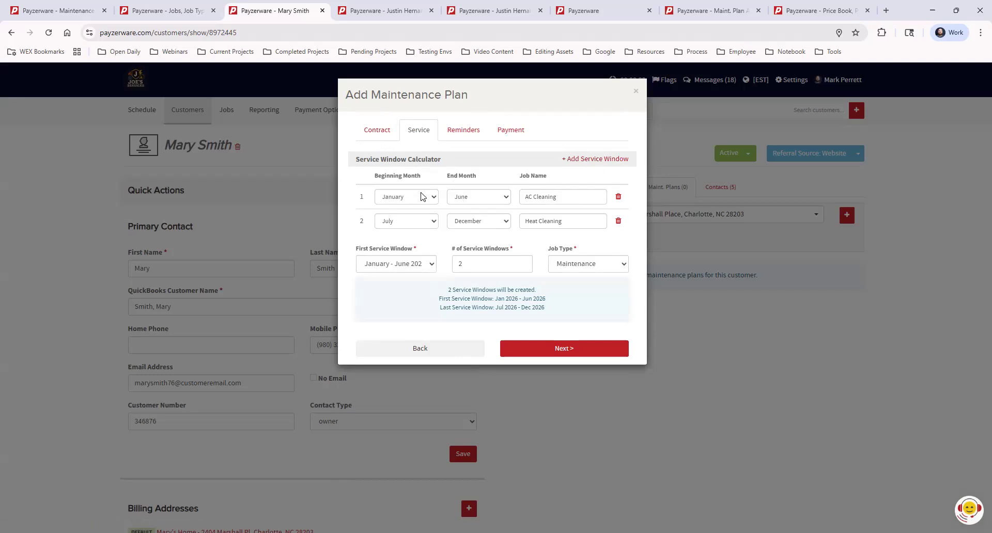
# - Keep January - June 2026 as the first service window and continue to the reminder settings
pyautogui.moveTo(562, 197); pyautogui.dragTo(524, 196)
pyautogui.click(530, 351)
pyautogui.click(406, 265)
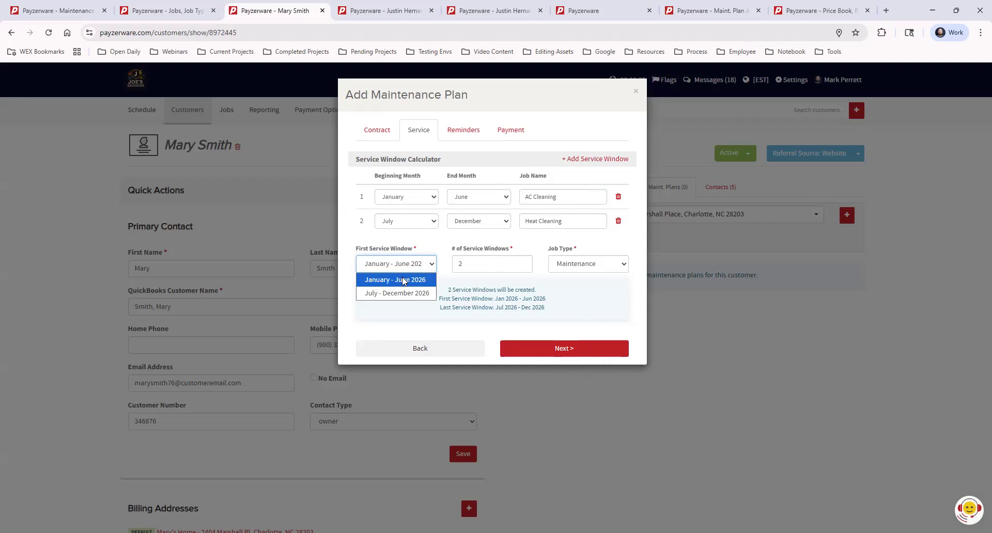
pyautogui.click(416, 282)
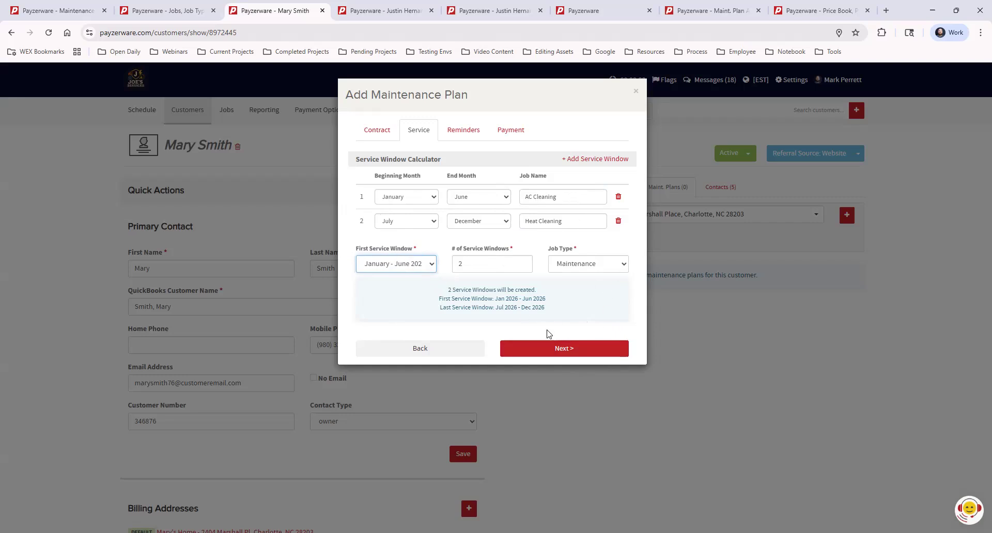
pyautogui.click(566, 349)
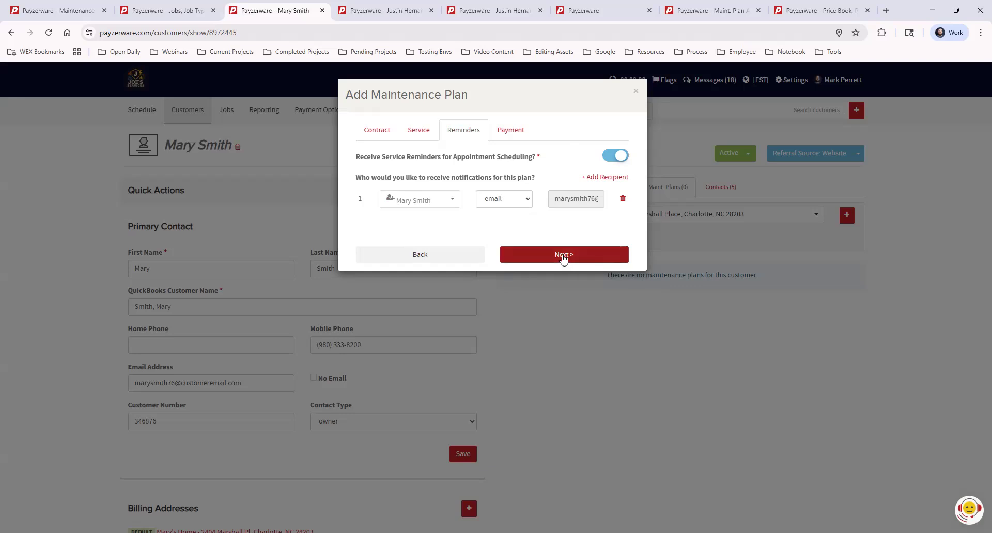
# - Accept the email service reminders and finish adding the plan with the payment option Not Now
pyautogui.click(563, 256)
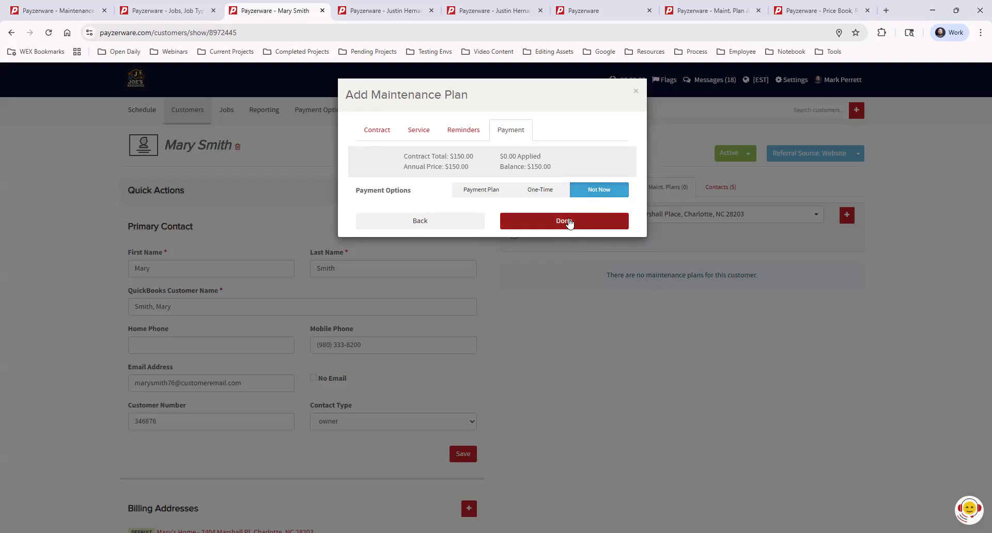
pyautogui.click(568, 221)
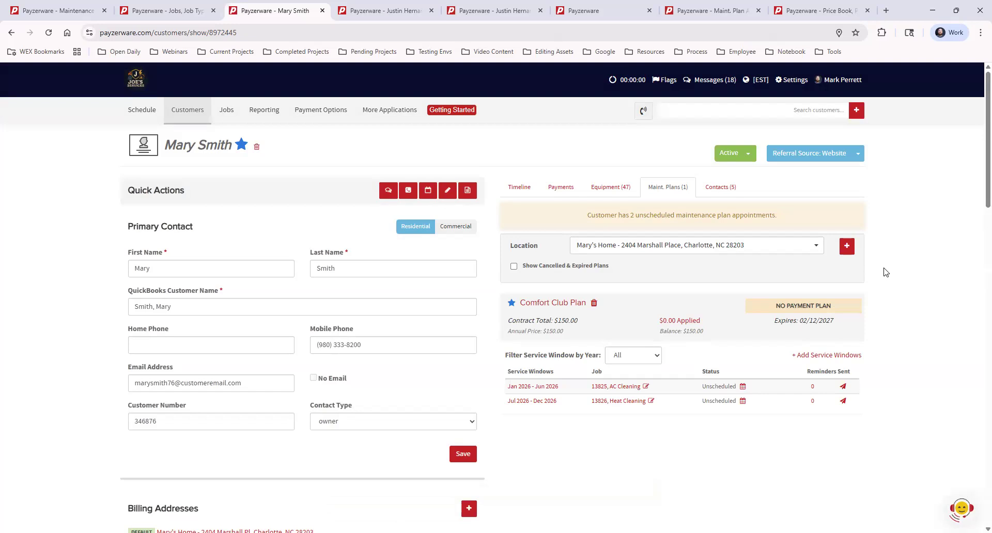
pyautogui.moveTo(241, 147)
# - Start a Schedule Now appointment for the Jan 2026 - Jun 2026 AC Cleaning job, dated 01/14/2026
pyautogui.click(743, 387)
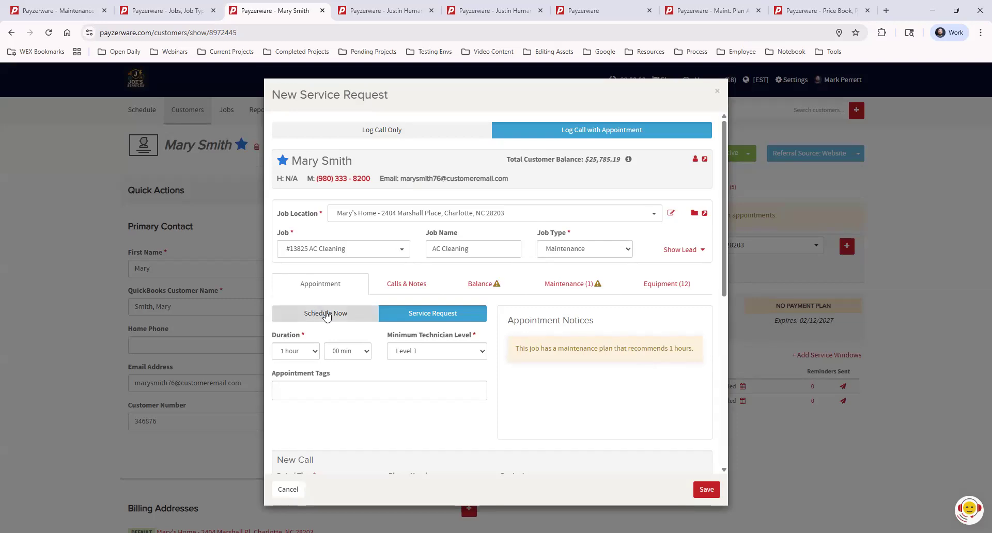
pyautogui.click(326, 314)
pyautogui.click(320, 350)
pyautogui.click(282, 372)
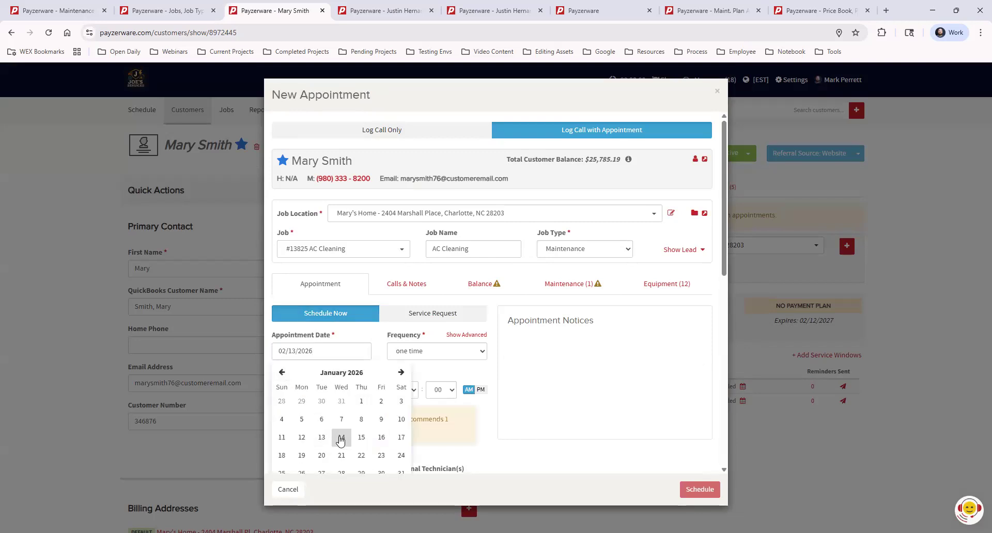
pyautogui.click(342, 438)
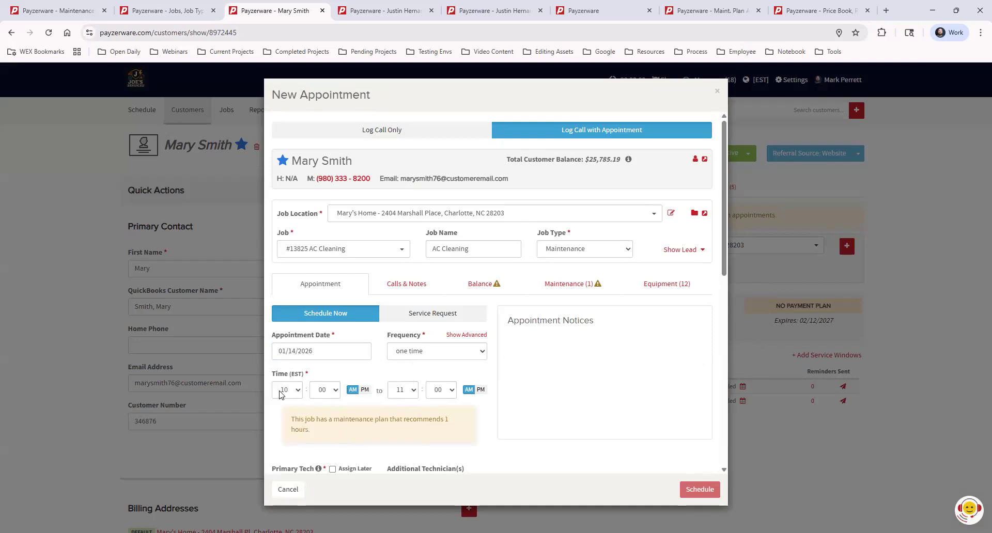
# - Assign a primary technician to the AC Cleaning appointment and schedule it
pyautogui.scroll(-4, 568, 408)
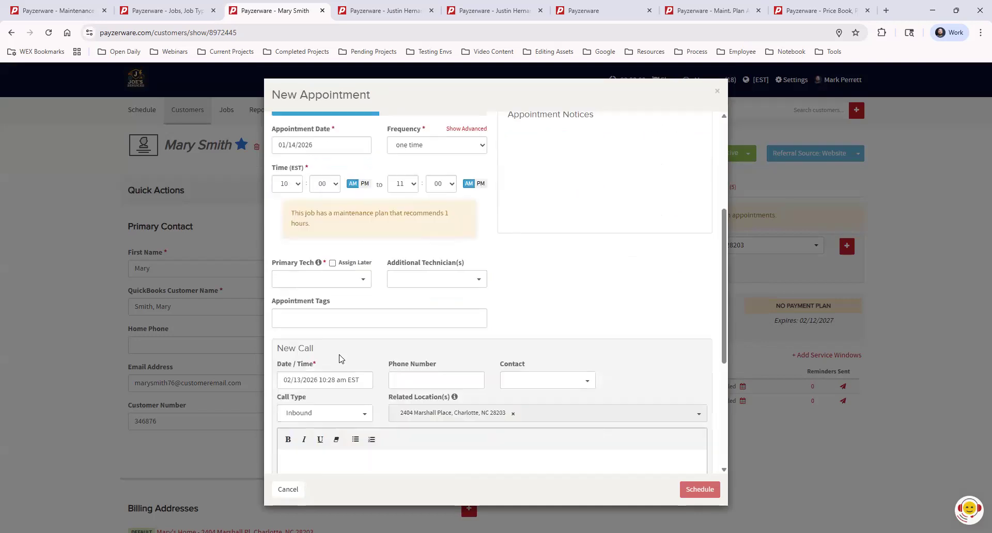
pyautogui.click(343, 277)
pyautogui.click(329, 310)
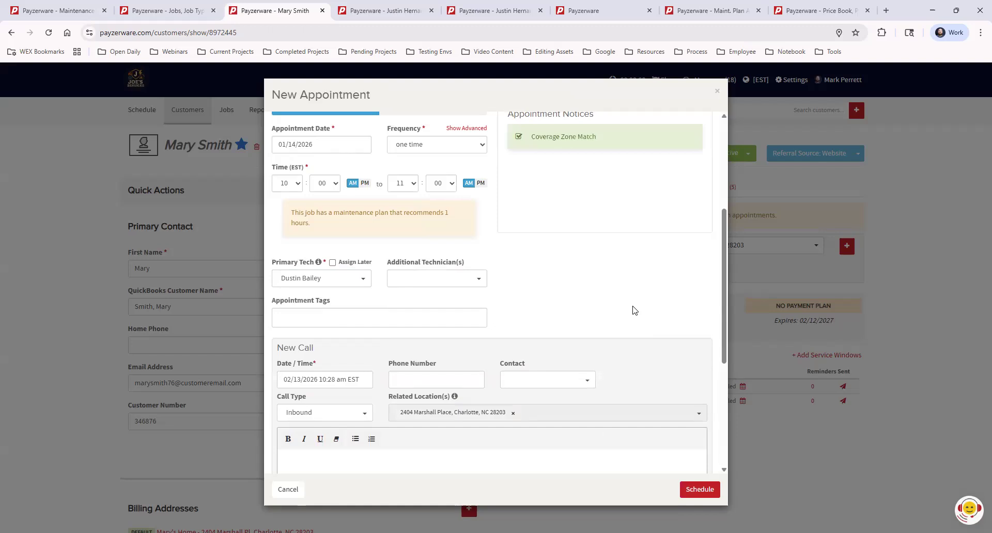
pyautogui.scroll(-2, 618, 309)
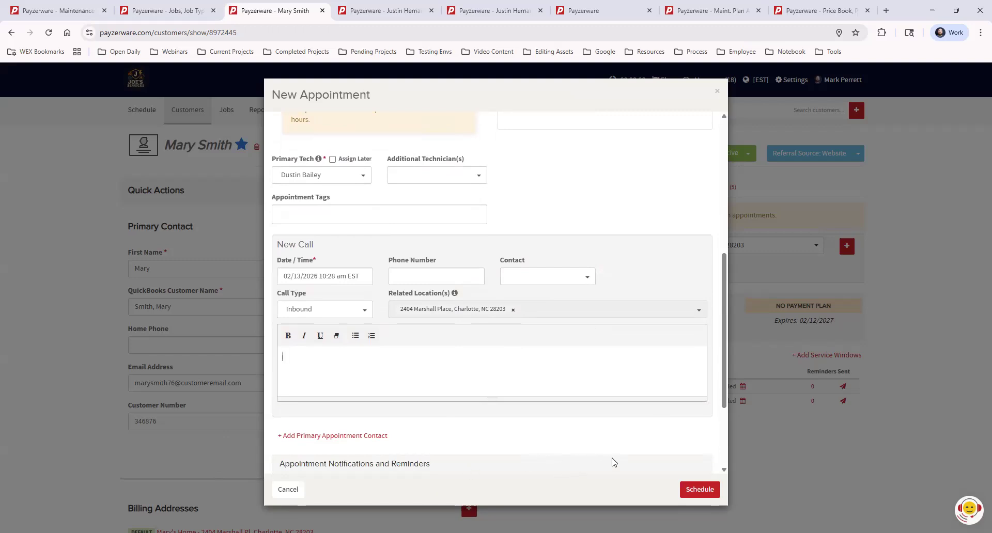
pyautogui.click(693, 493)
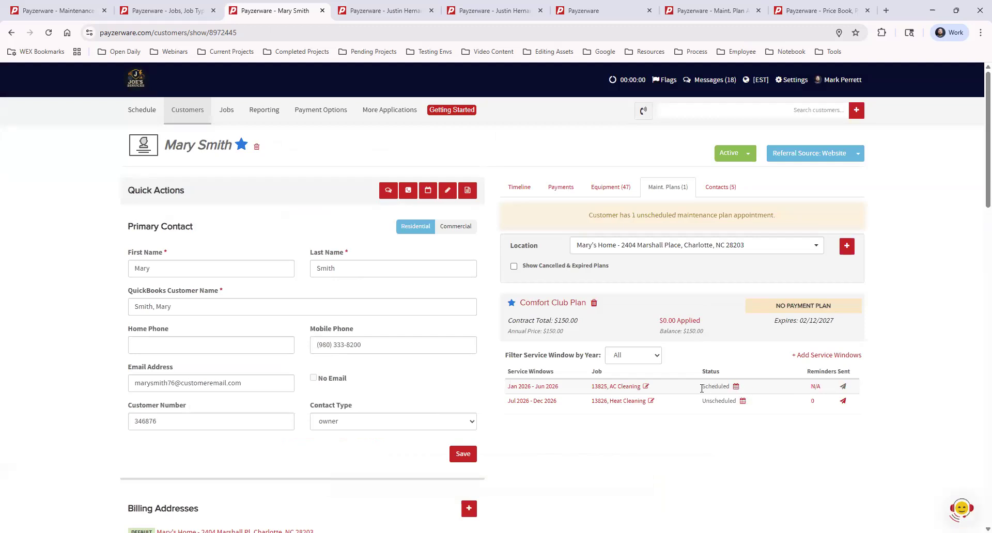
# - Change the AC Cleaning appointment's status to Complete and save the appointment
pyautogui.click(736, 389)
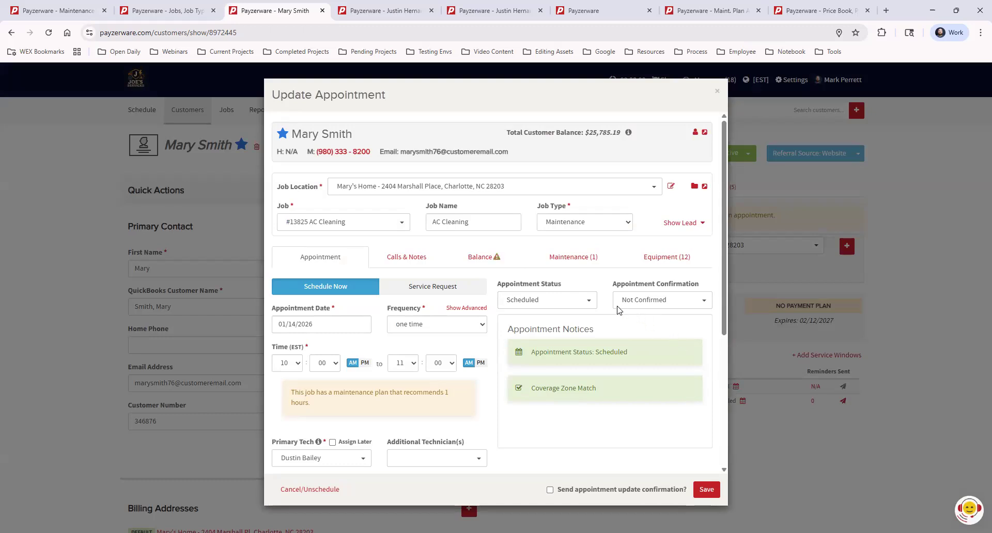
pyautogui.moveTo(499, 284); pyautogui.dragTo(564, 290)
pyautogui.click(565, 298)
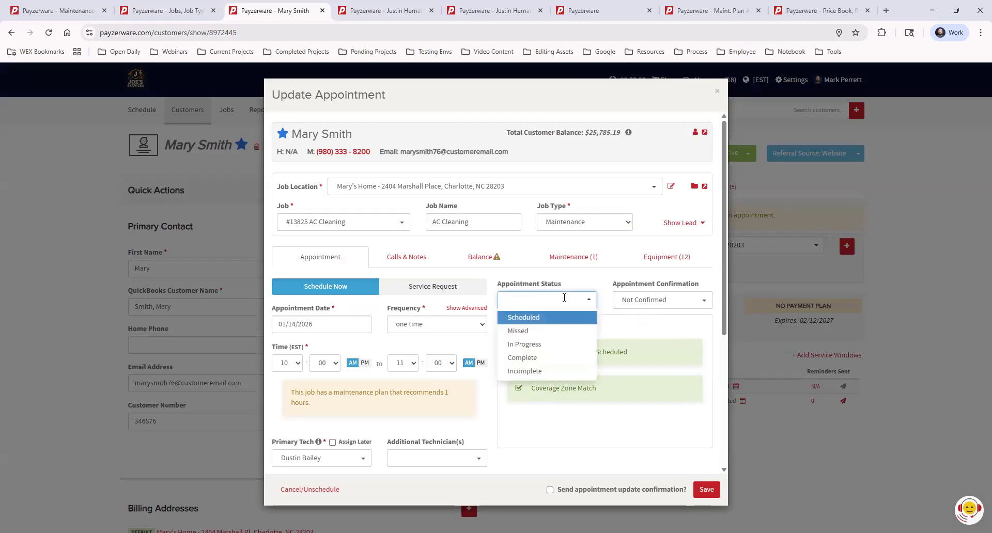
pyautogui.click(552, 358)
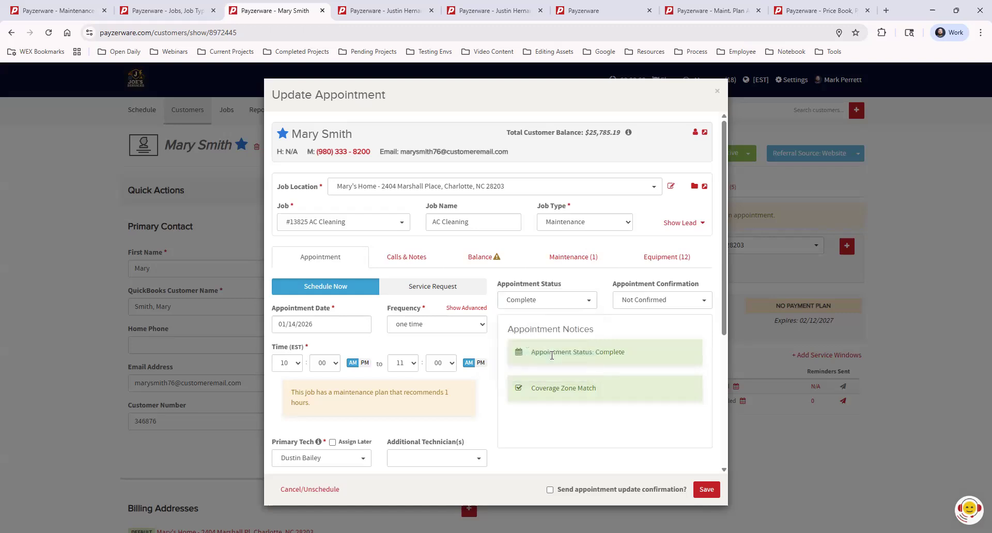
pyautogui.click(706, 490)
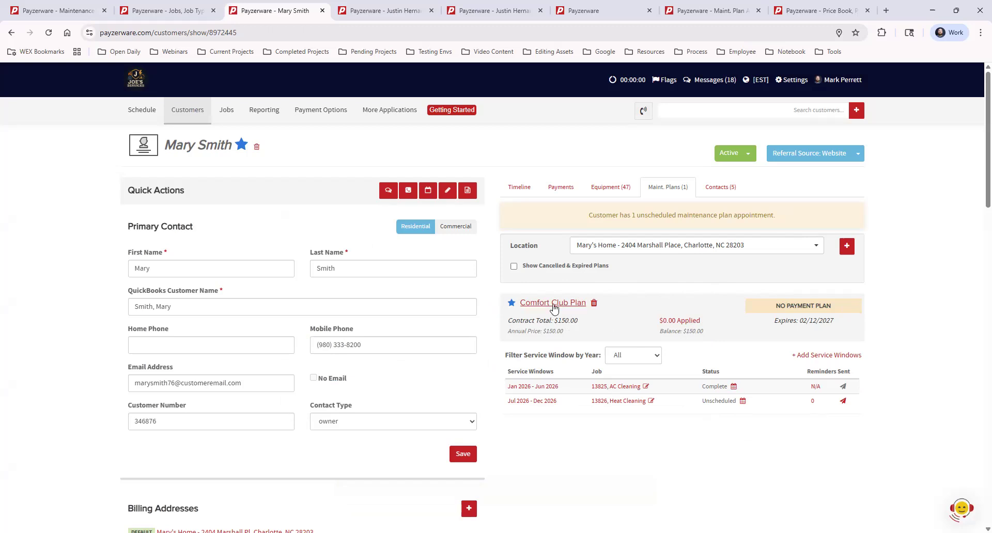
# - Try to set the annual price of the customer's Comfort Club Plan to 0.00 and save the plan
pyautogui.click(555, 304)
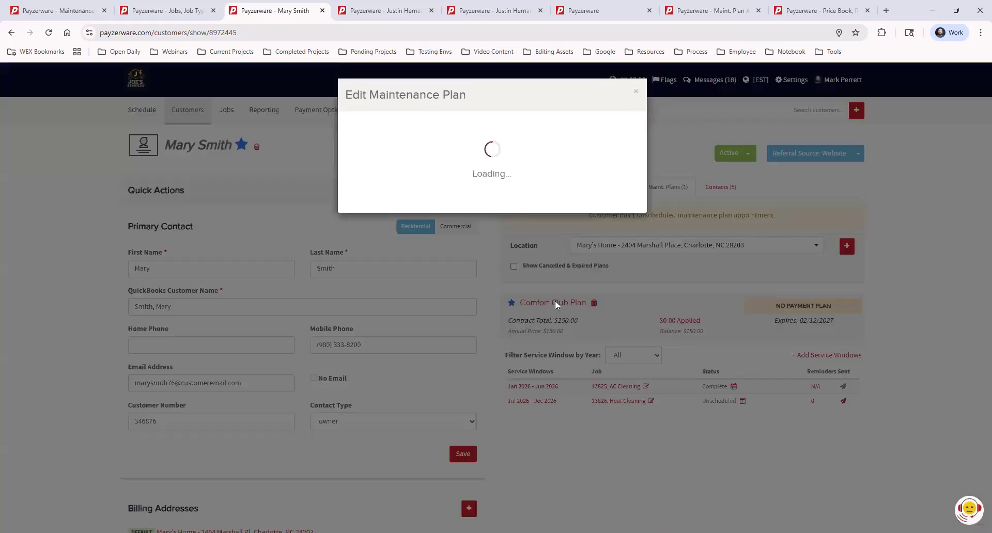
pyautogui.moveTo(406, 363); pyautogui.dragTo(367, 358)
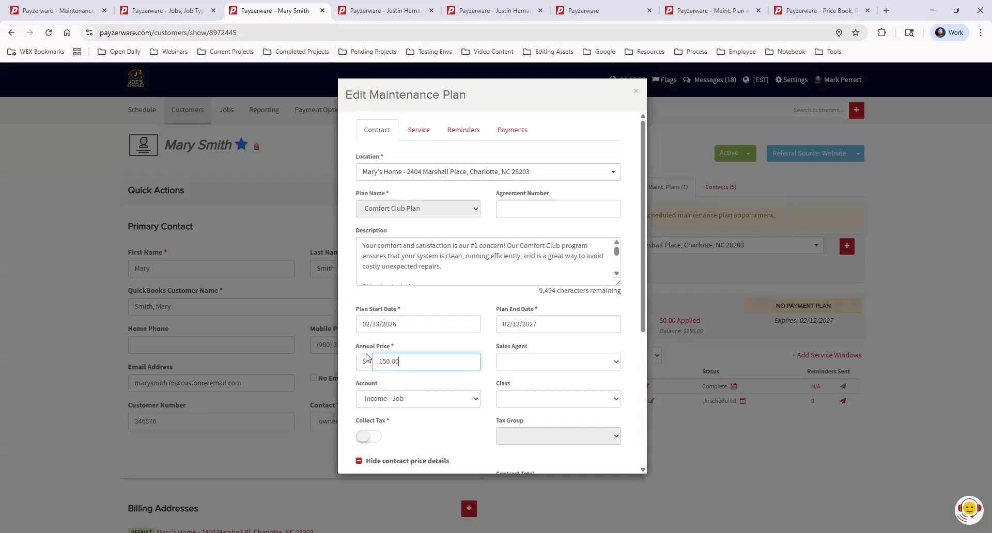
pyautogui.press('BackSpace')
pyautogui.press('BackSpace')
pyautogui.press('BackSpace')
pyautogui.scroll(-5, 636, 320)
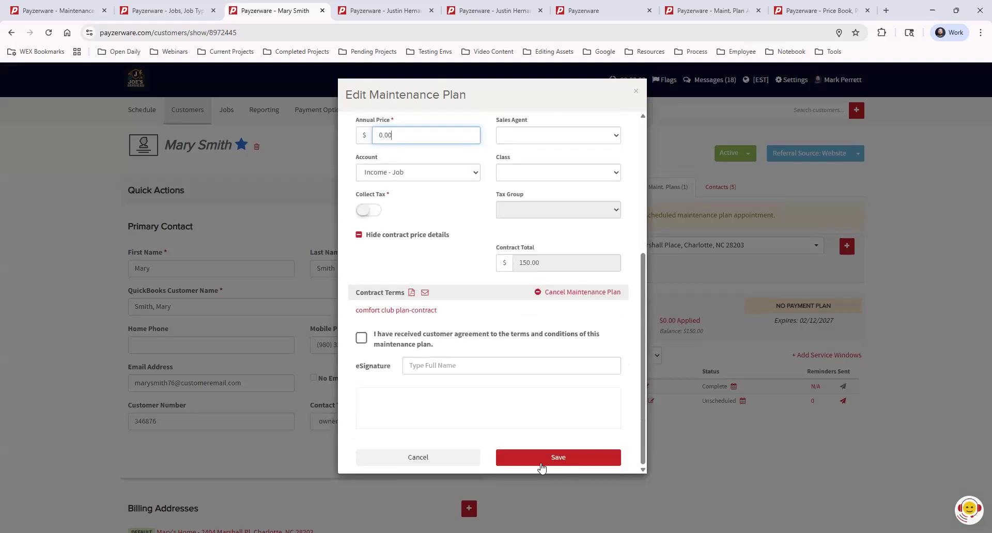
pyautogui.click(541, 464)
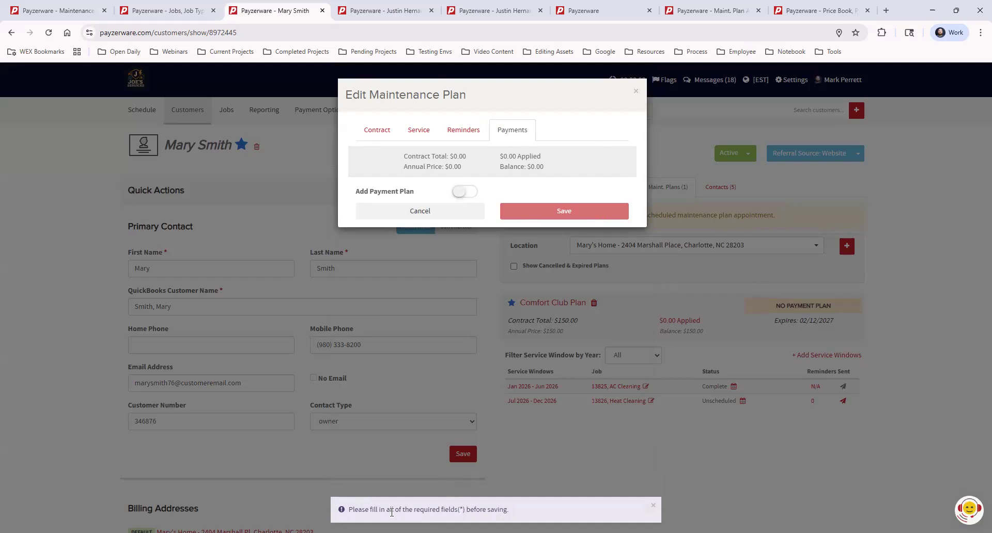
# - Check the plan's reminders, service, contract and payments details, and close the plan without saving the changes
pyautogui.click(466, 134)
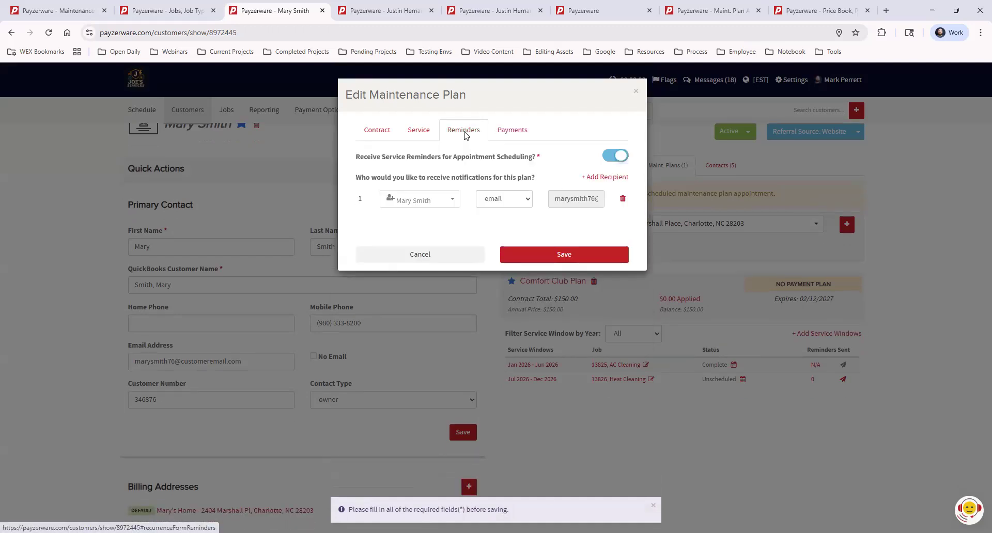
pyautogui.click(412, 131)
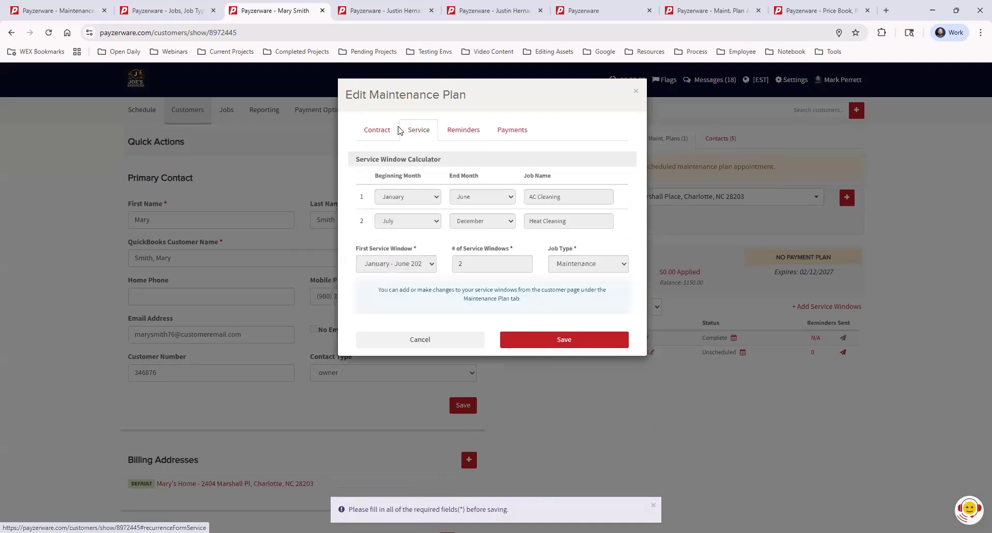
pyautogui.click(384, 131)
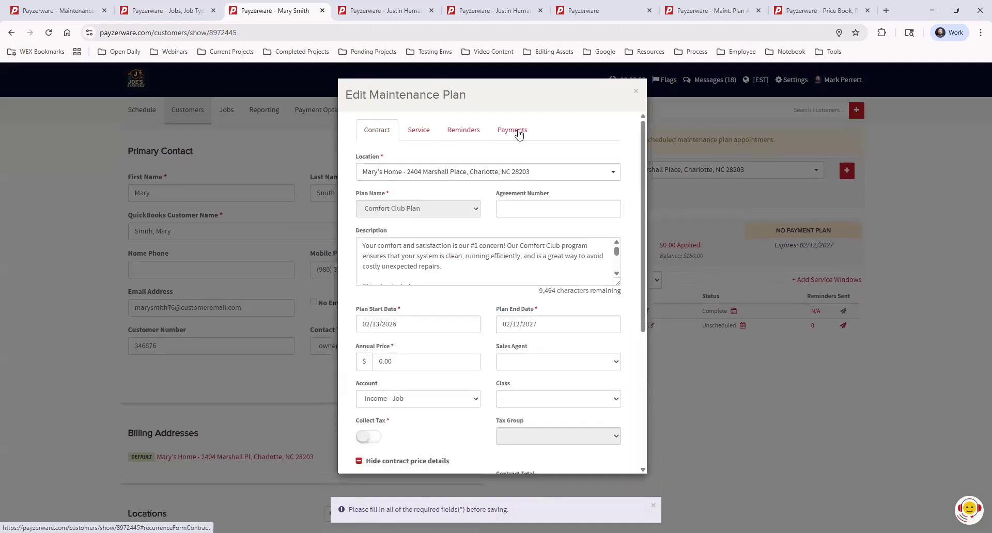
pyautogui.click(519, 133)
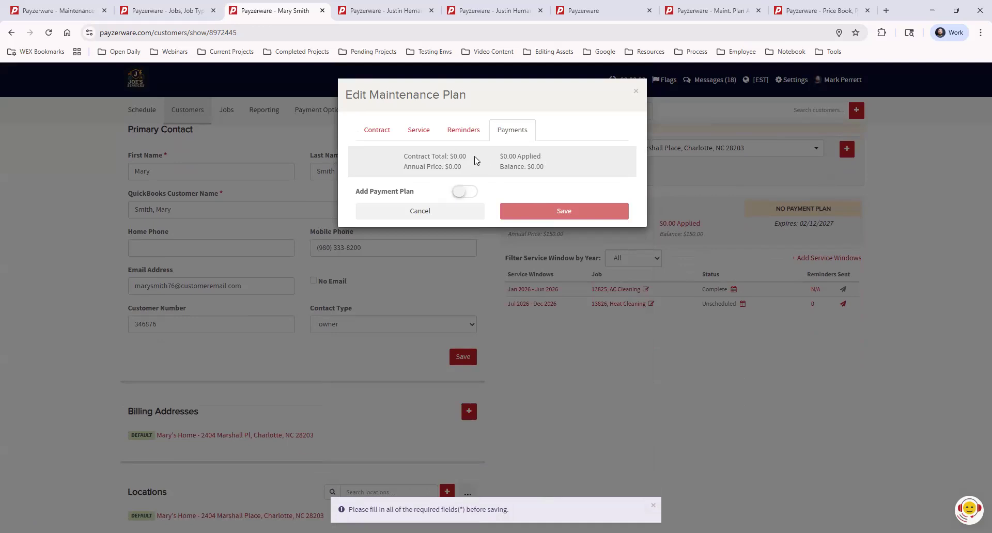
pyautogui.click(462, 131)
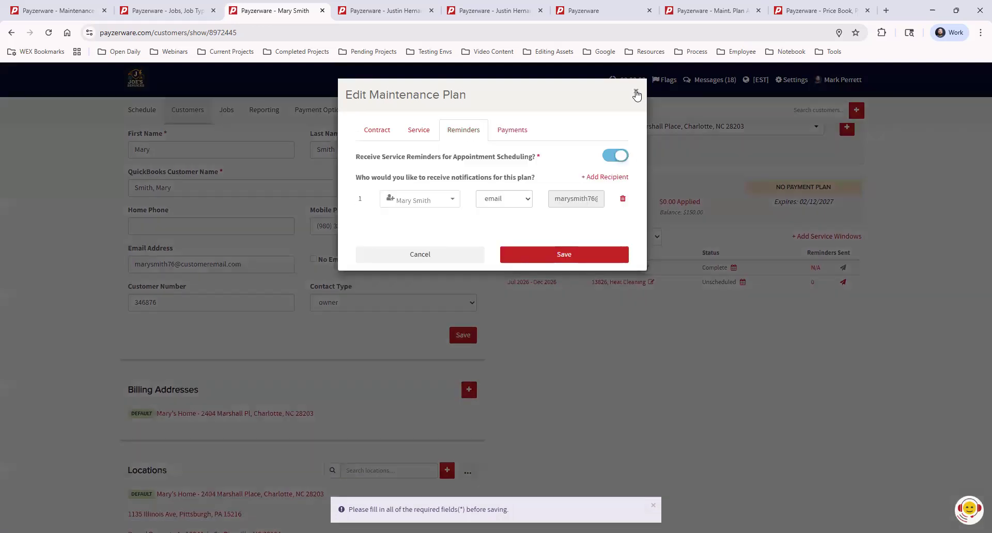
pyautogui.click(636, 94)
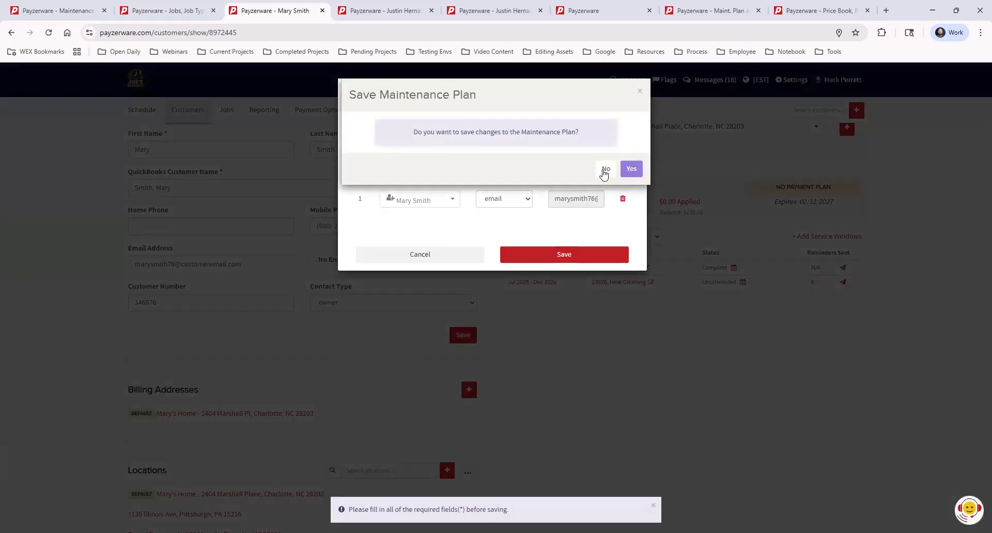
pyautogui.click(605, 171)
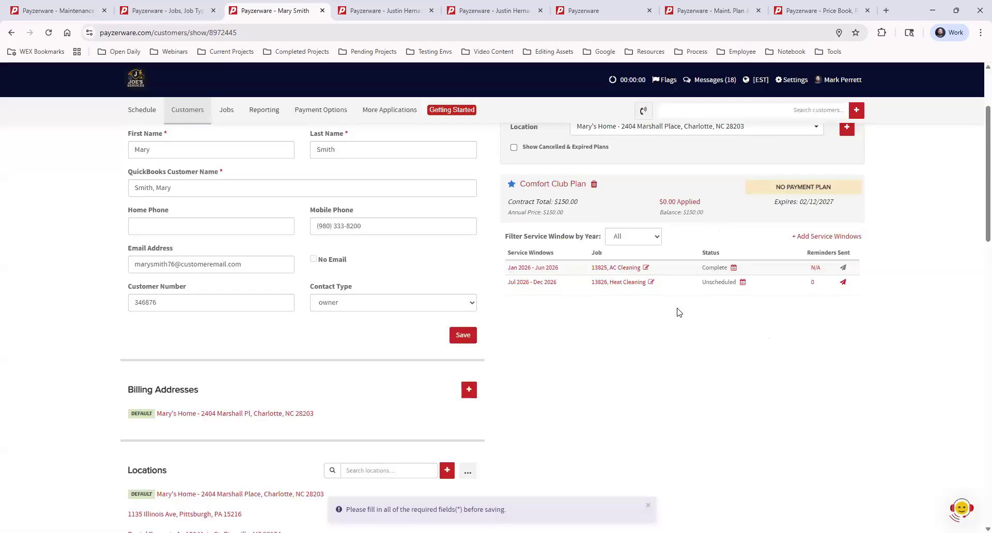
# - Reload the customer record and return to the customer's maintenance plans
pyautogui.click(48, 32)
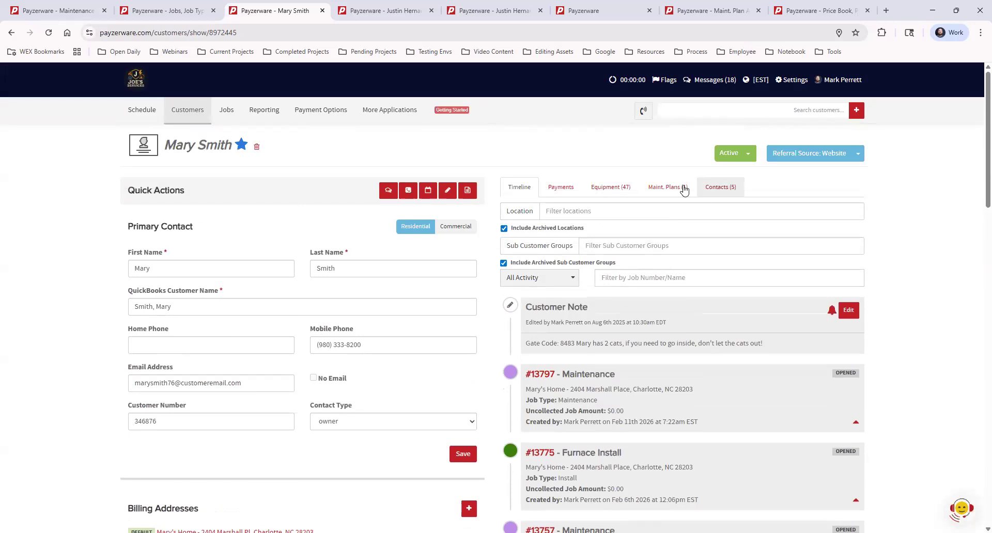
pyautogui.click(668, 187)
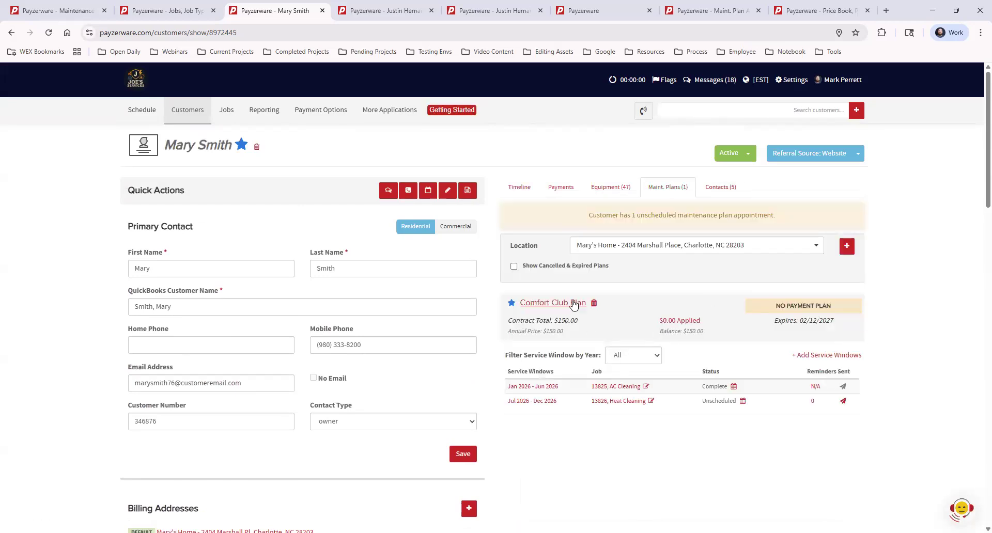
pyautogui.click(681, 321)
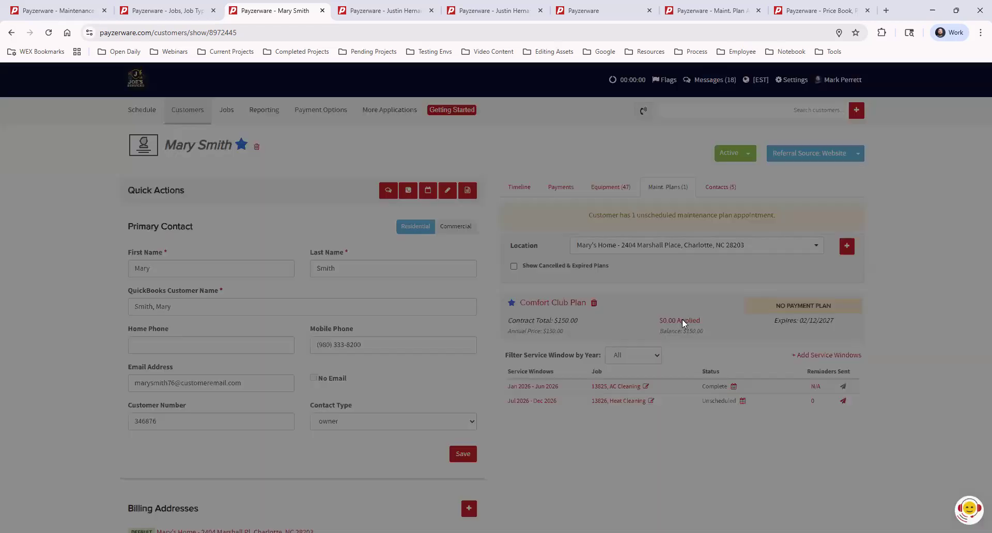
pyautogui.click(636, 91)
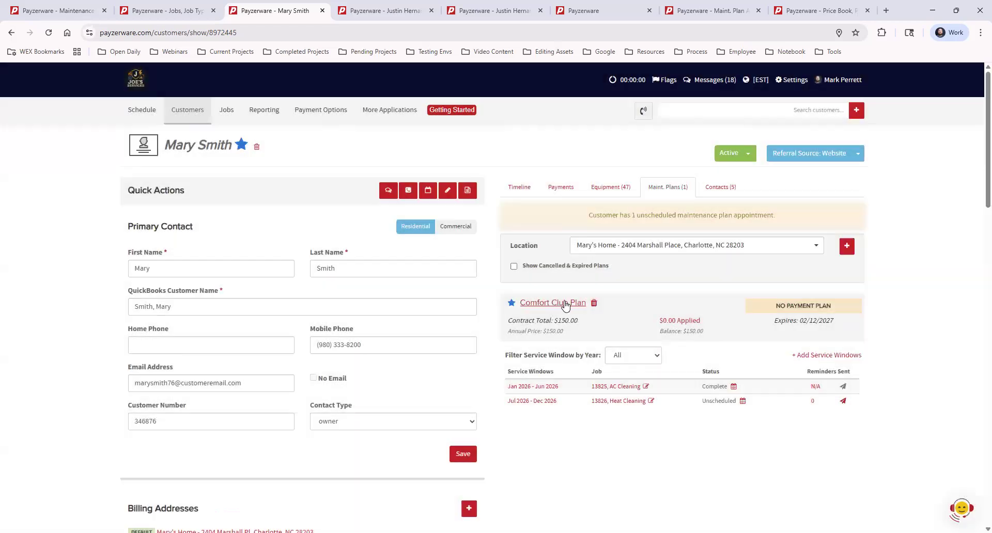
# - Reopen the Comfort Club Plan, set its annual price to 0.00 and submit the contract changes
pyautogui.click(562, 306)
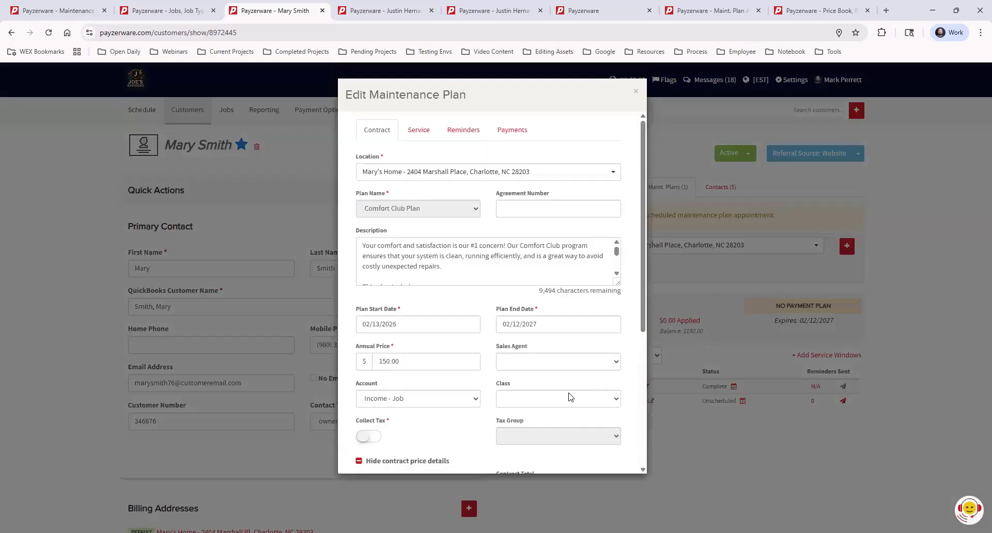
pyautogui.scroll(-8, 438, 276)
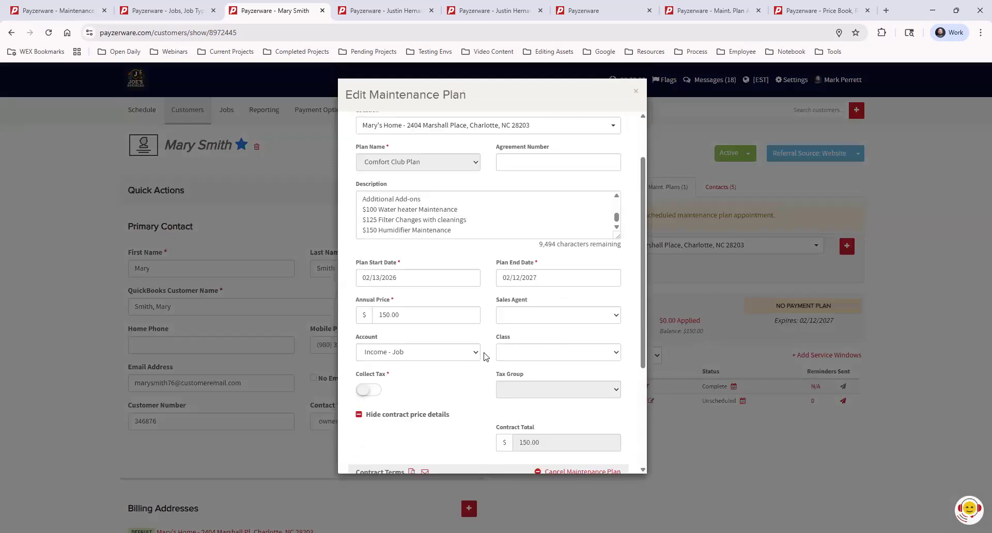
pyautogui.scroll(4, 414, 313)
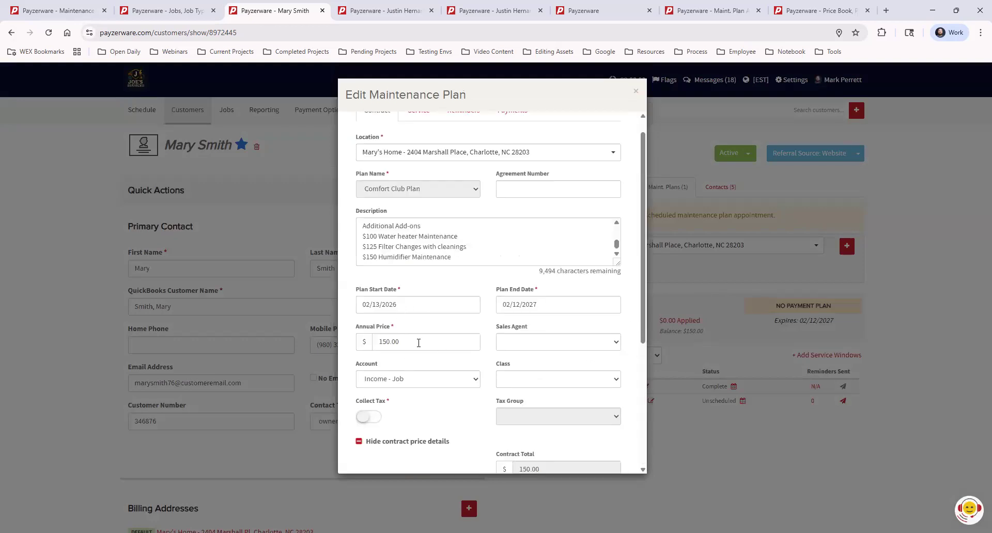
pyautogui.moveTo(408, 342); pyautogui.dragTo(366, 342)
pyautogui.write('0.00')
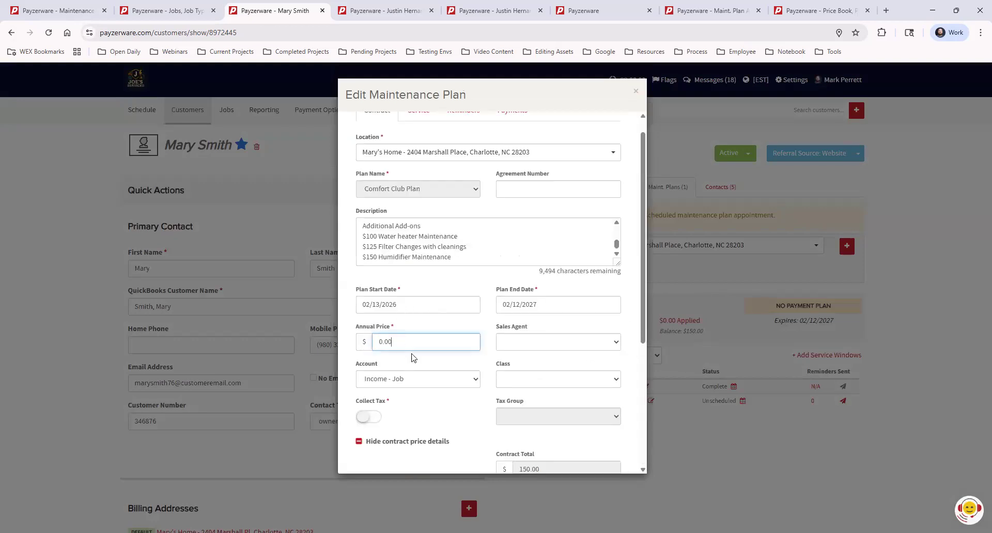
pyautogui.click(433, 361)
pyautogui.scroll(-4, 494, 350)
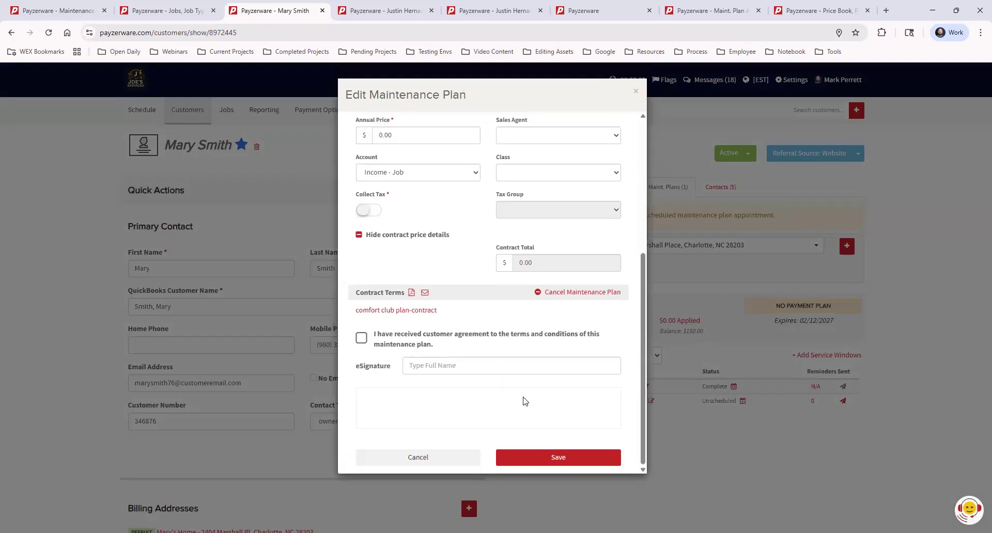
pyautogui.click(544, 458)
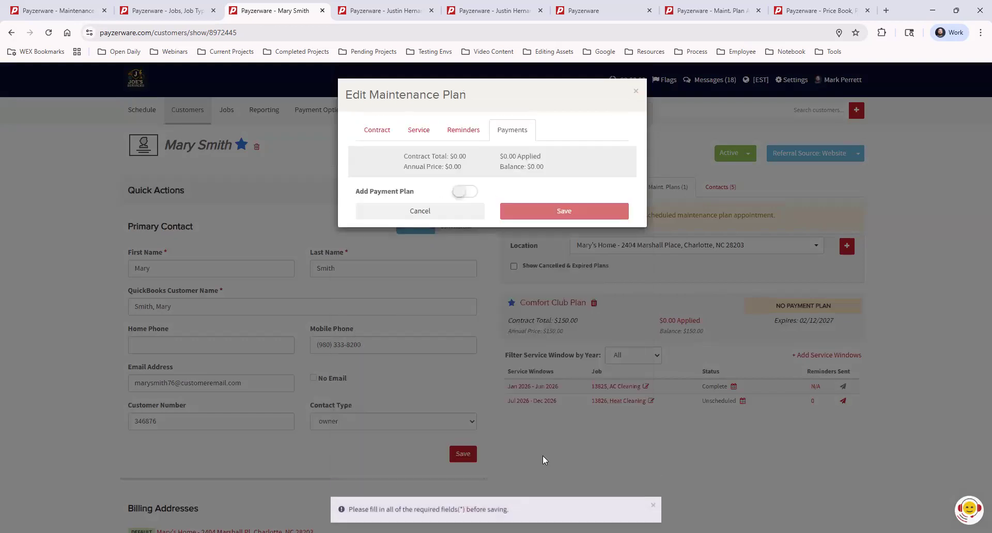
# - Check the plan's payment plan option and its reminders, service and contract details for missing required fields
pyautogui.click(460, 192)
pyautogui.click(475, 194)
pyautogui.click(458, 128)
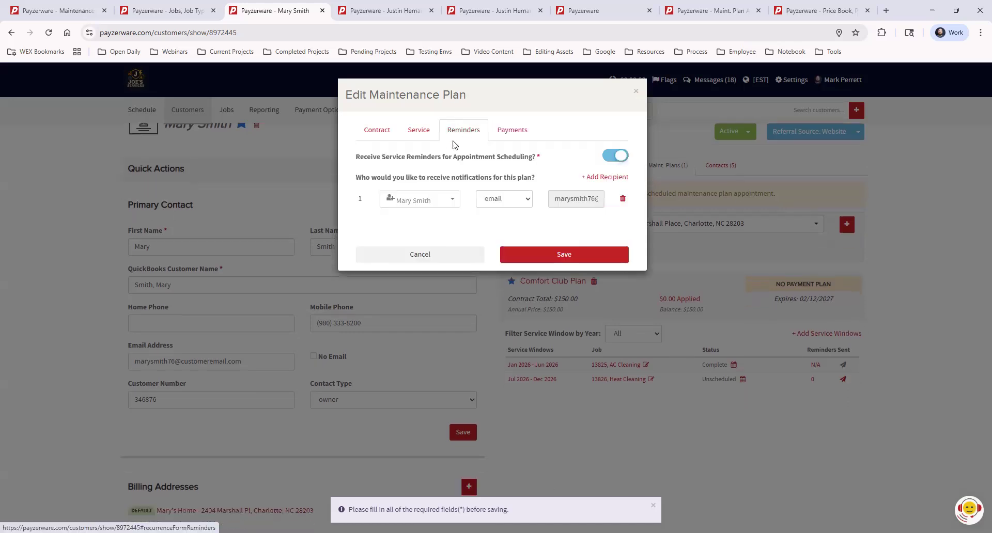
pyautogui.click(417, 130)
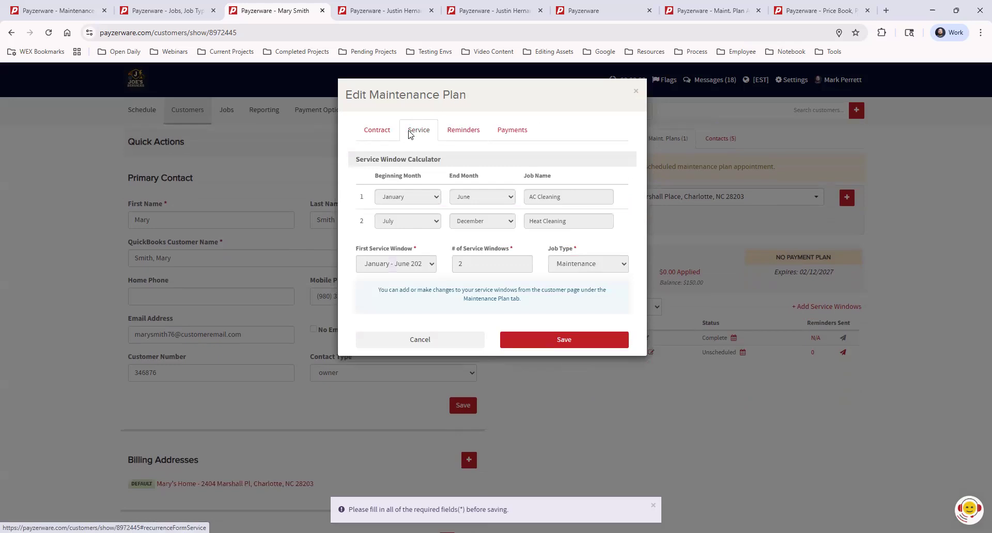
pyautogui.click(389, 136)
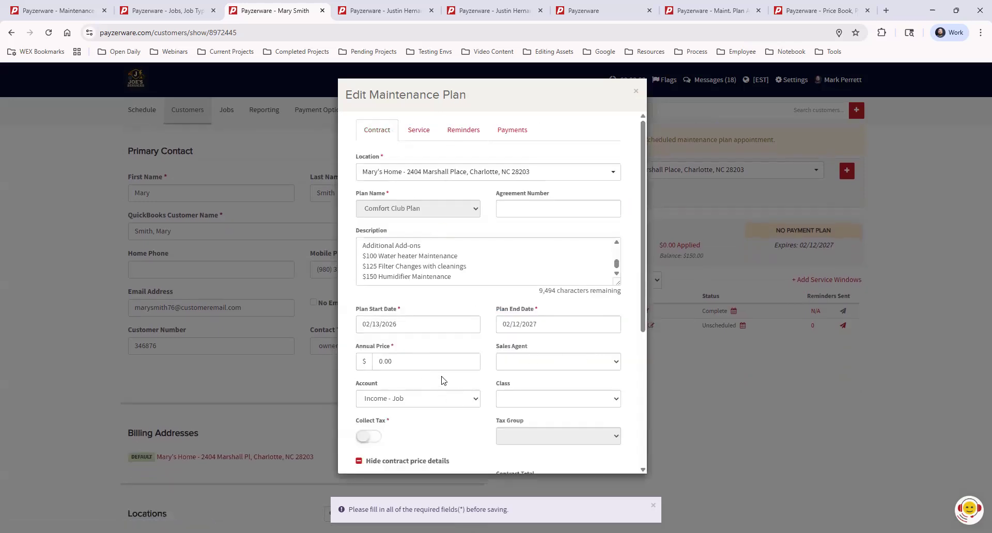
pyautogui.moveTo(639, 259)
pyautogui.mouseDown()
pyautogui.moveTo(624, 392)
pyautogui.moveTo(628, 355)
pyautogui.mouseUp()
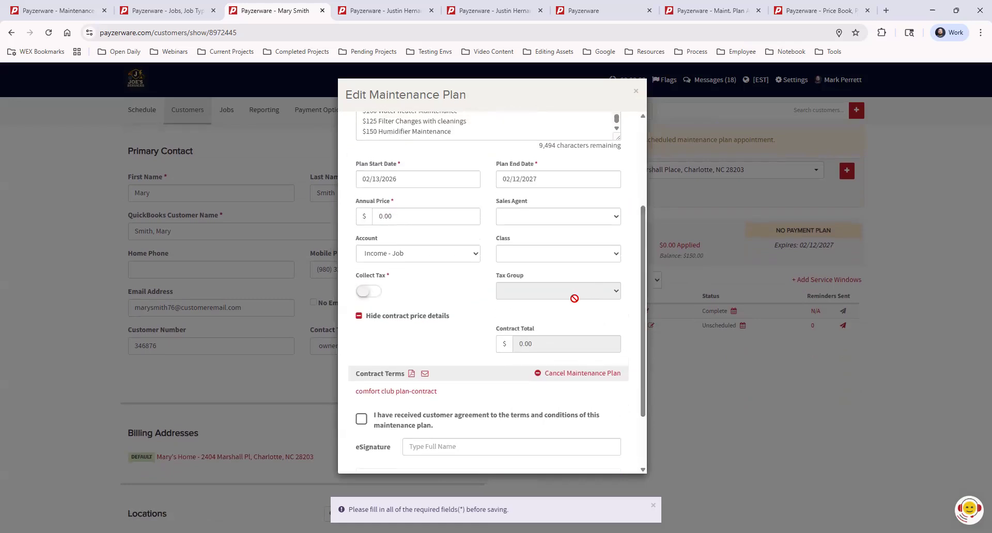
pyautogui.scroll(2, 472, 284)
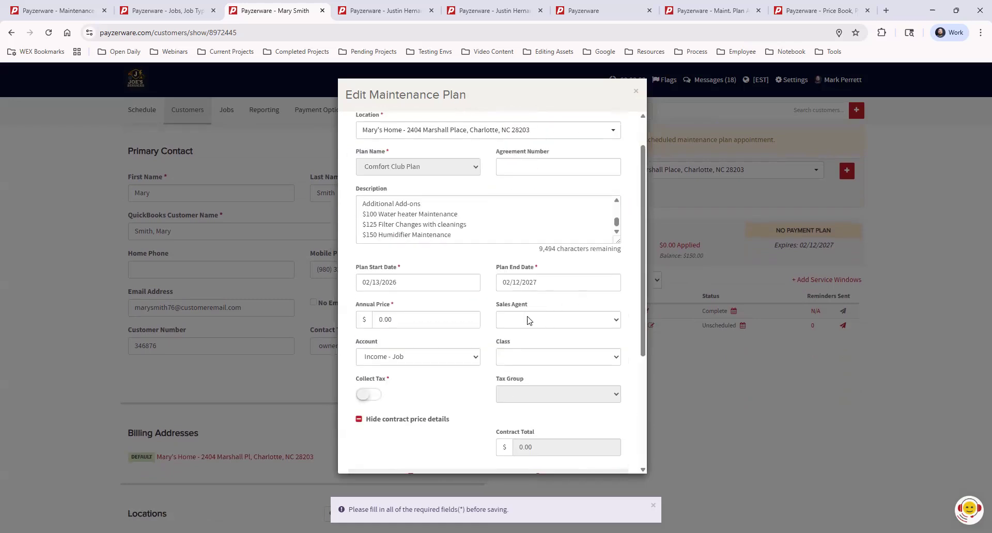
pyautogui.scroll(1, 434, 359)
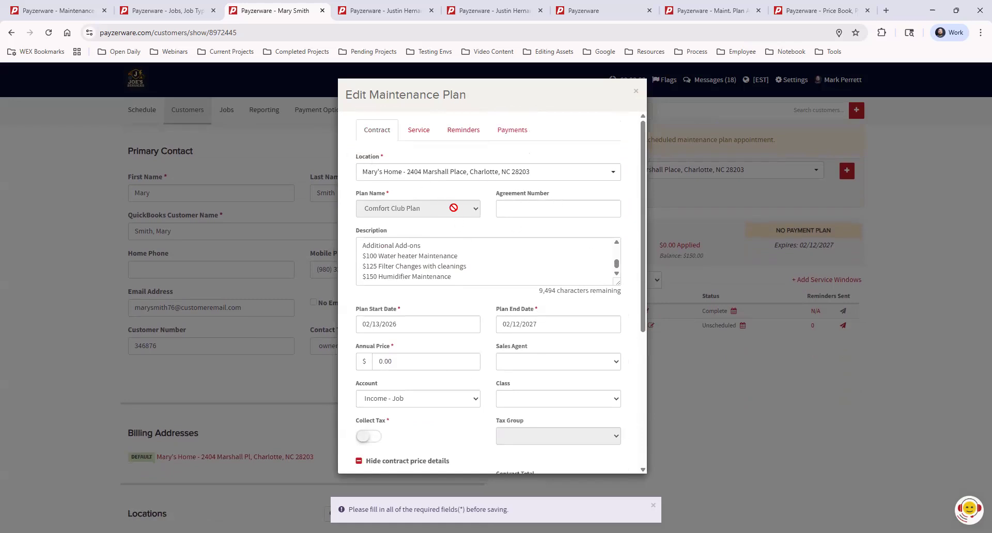
# - Save the edited Comfort Club Plan from its contract details and dismiss the required-fields notice
pyautogui.click(403, 362)
pyautogui.scroll(-4, 596, 402)
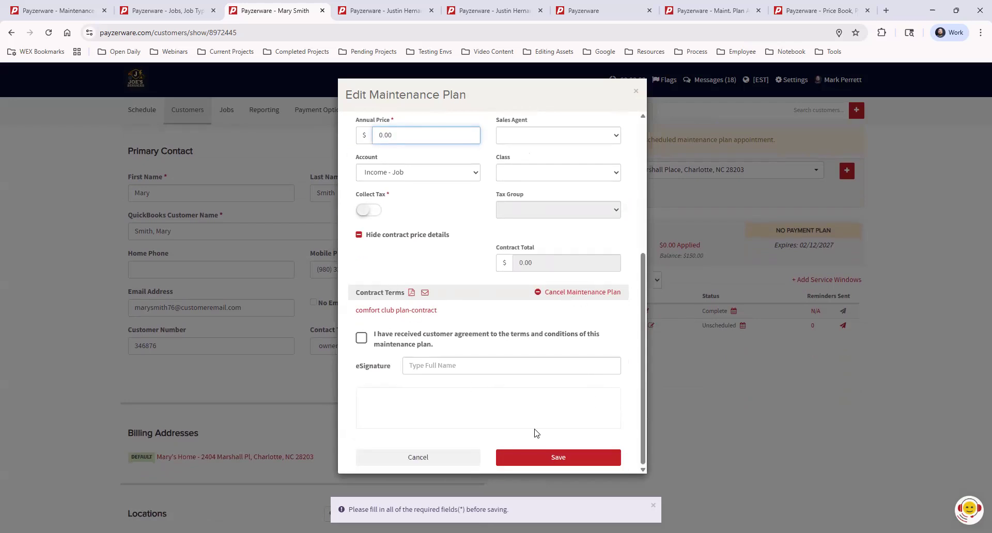
pyautogui.click(544, 455)
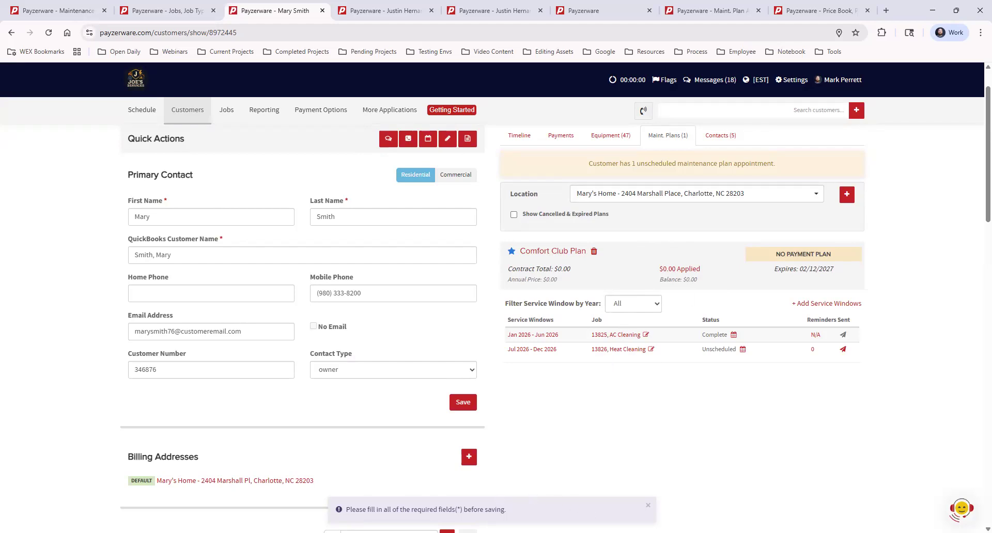
pyautogui.click(648, 505)
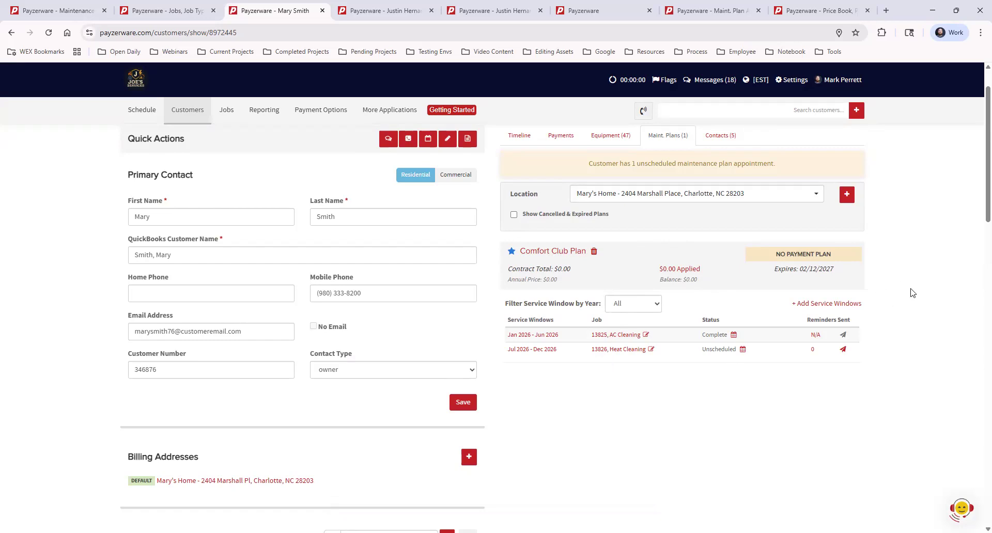
pyautogui.scroll(1, 913, 293)
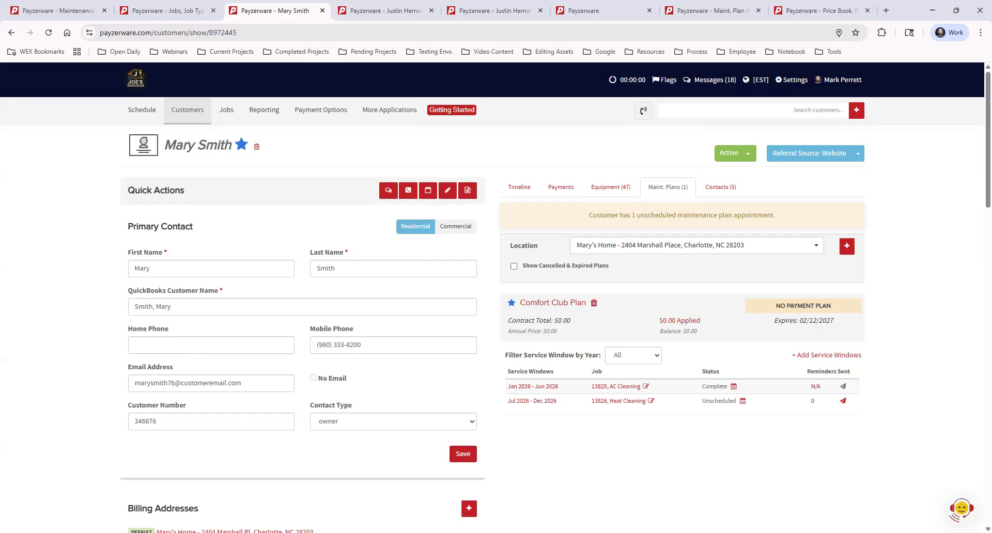
# - On the other open customer's record, create a Maintenance job named Maintenance Plan with a new invoice
pyautogui.click(385, 13)
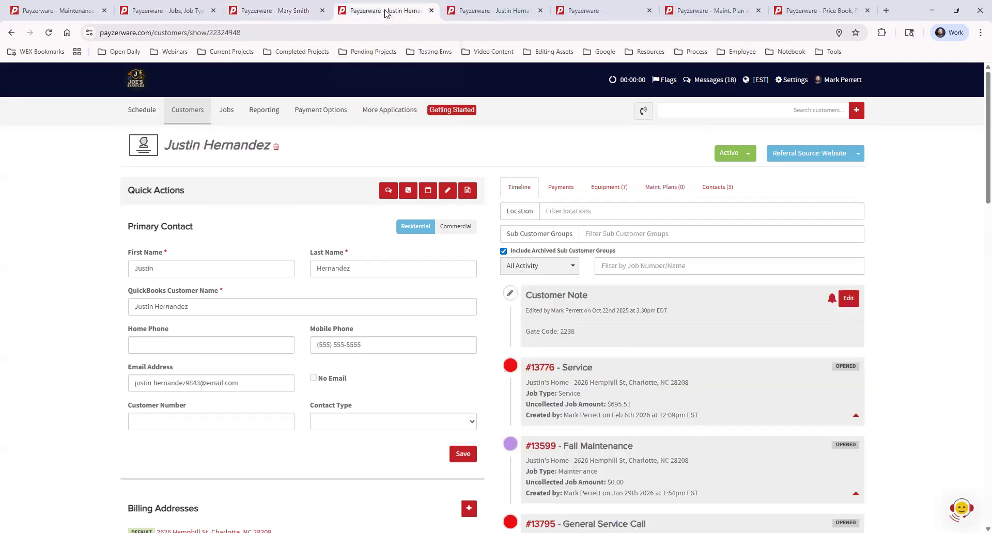
pyautogui.click(468, 192)
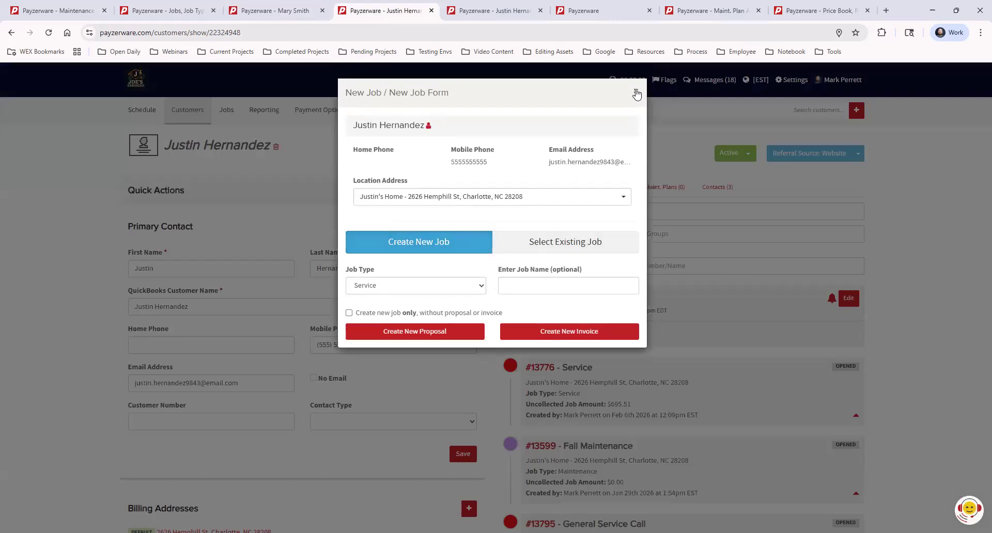
pyautogui.click(637, 94)
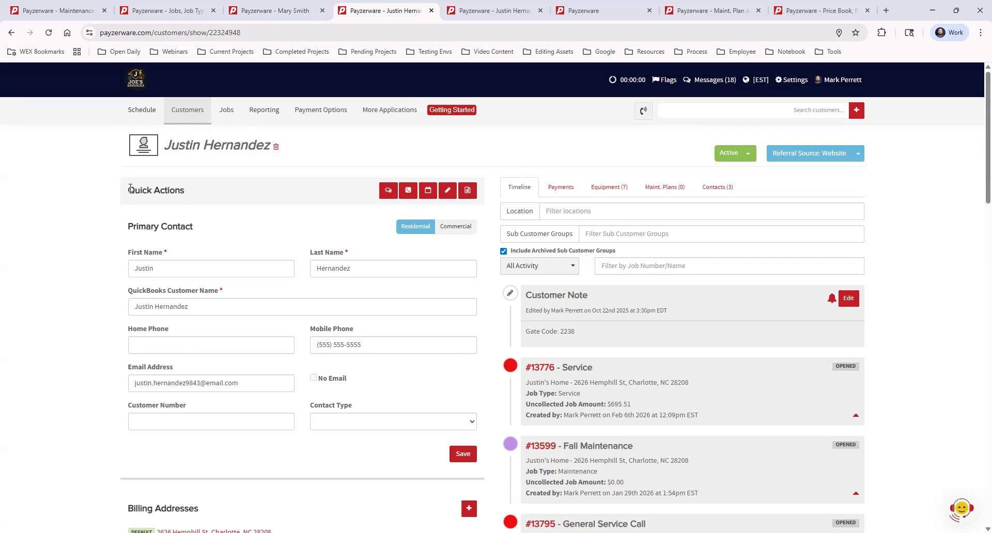
pyautogui.click(468, 192)
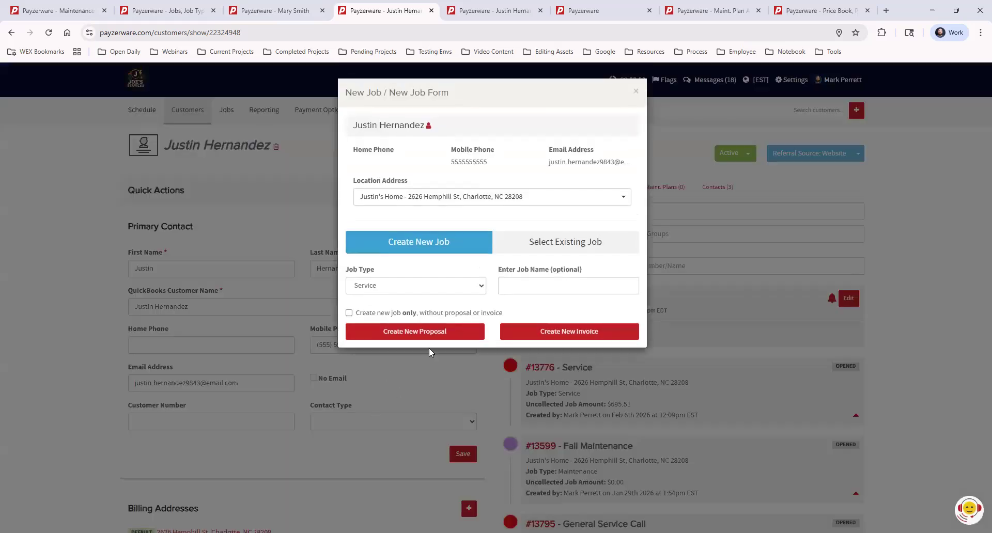
pyautogui.click(448, 287)
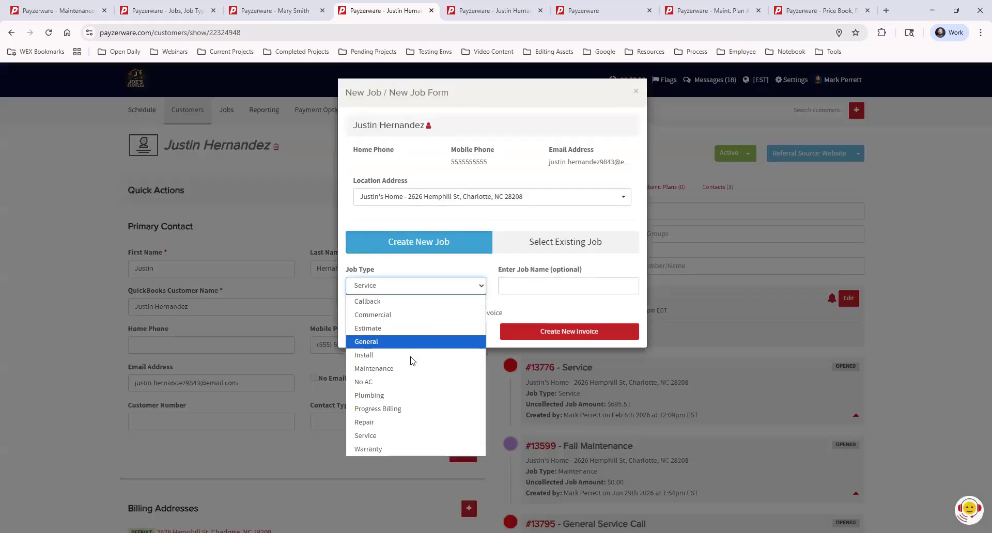
pyautogui.click(410, 368)
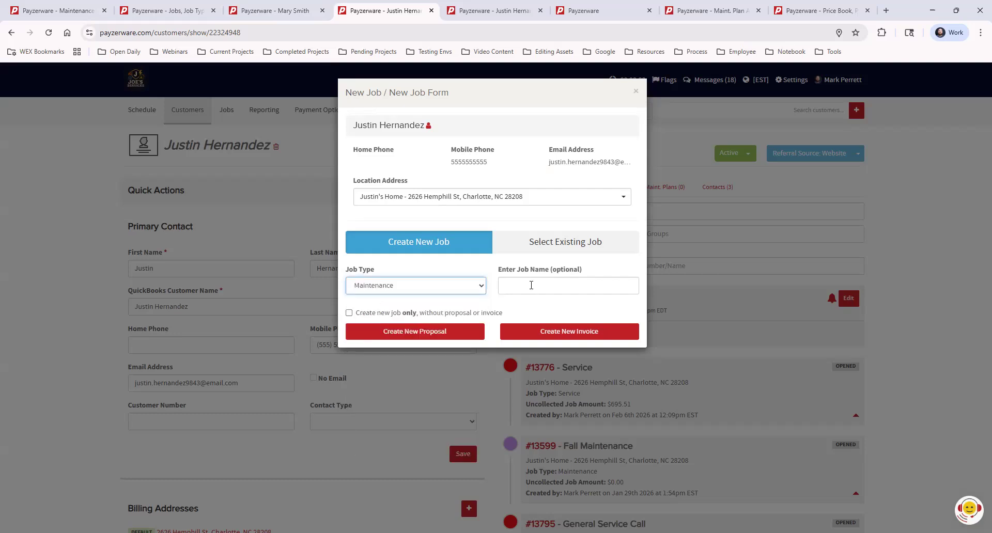
pyautogui.click(531, 285)
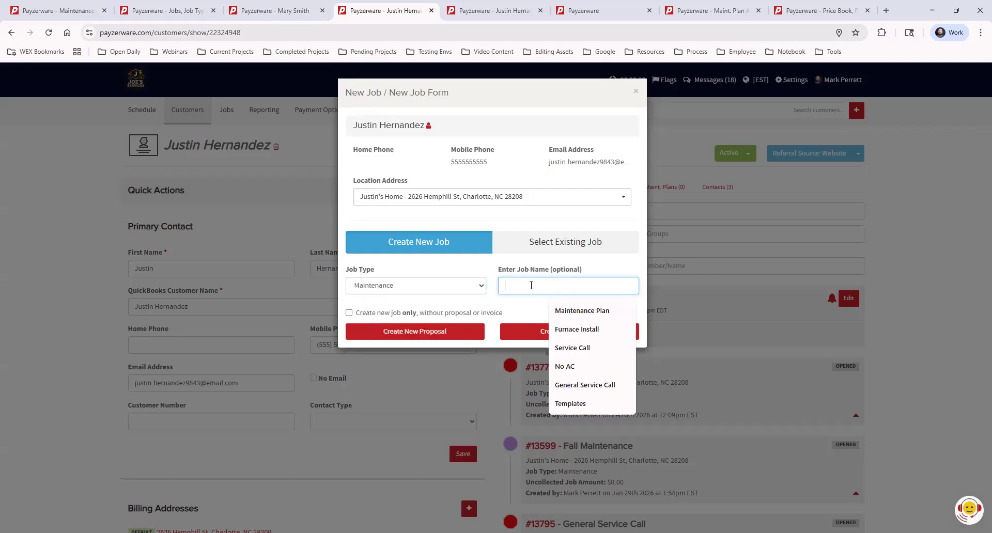
pyautogui.click(579, 312)
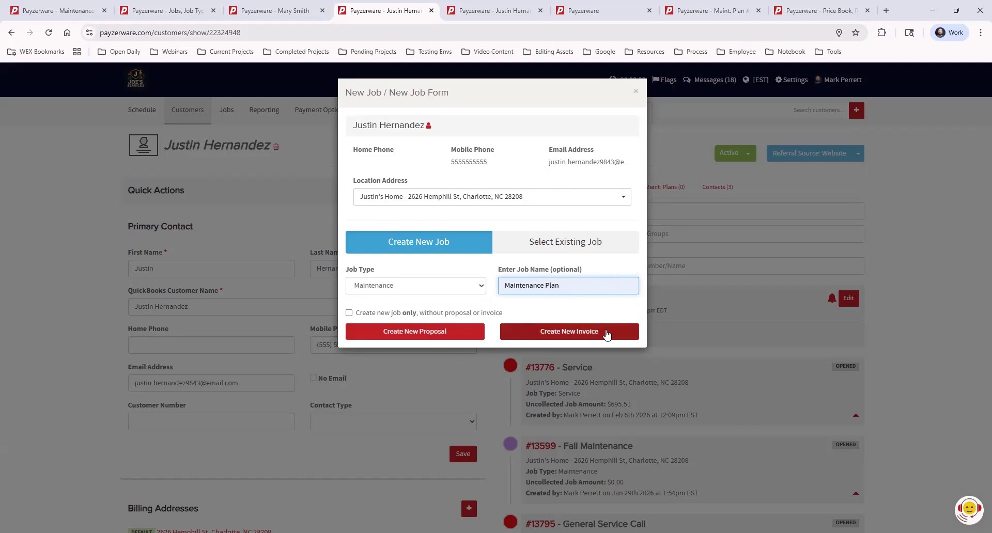
pyautogui.click(607, 332)
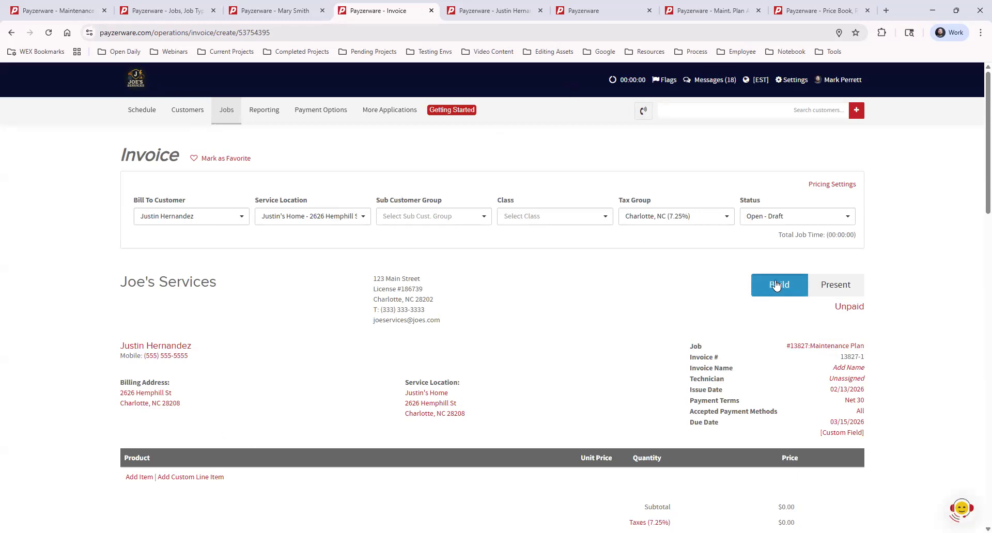
# - Examine the new invoice's line item area and the price book items offered for adding, without adding one
pyautogui.scroll(-2, 225, 402)
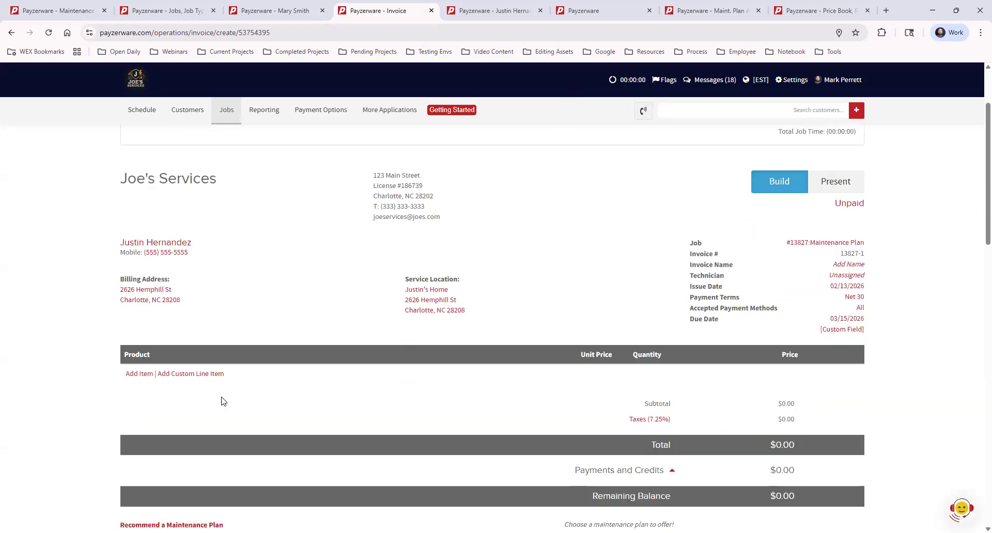
pyautogui.scroll(1, 286, 411)
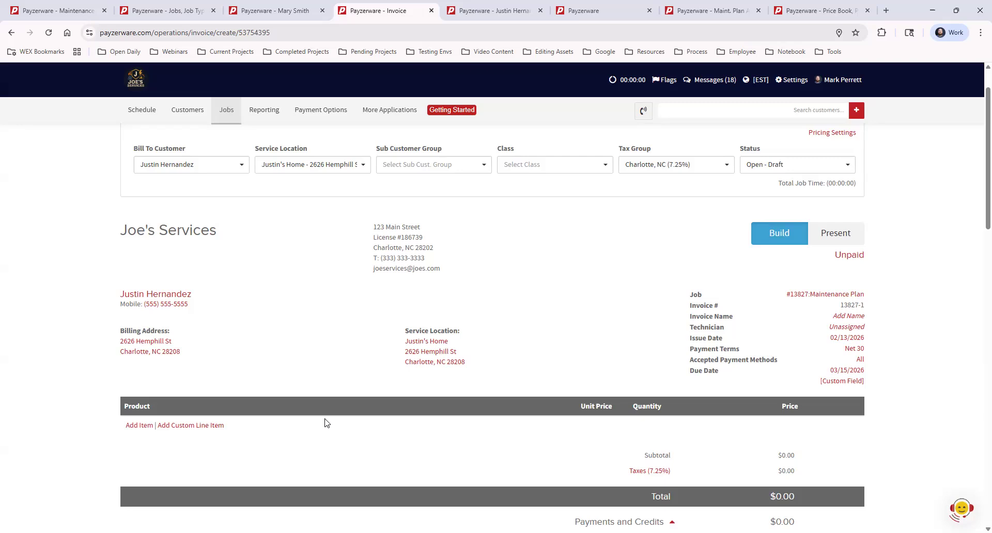
pyautogui.click(134, 427)
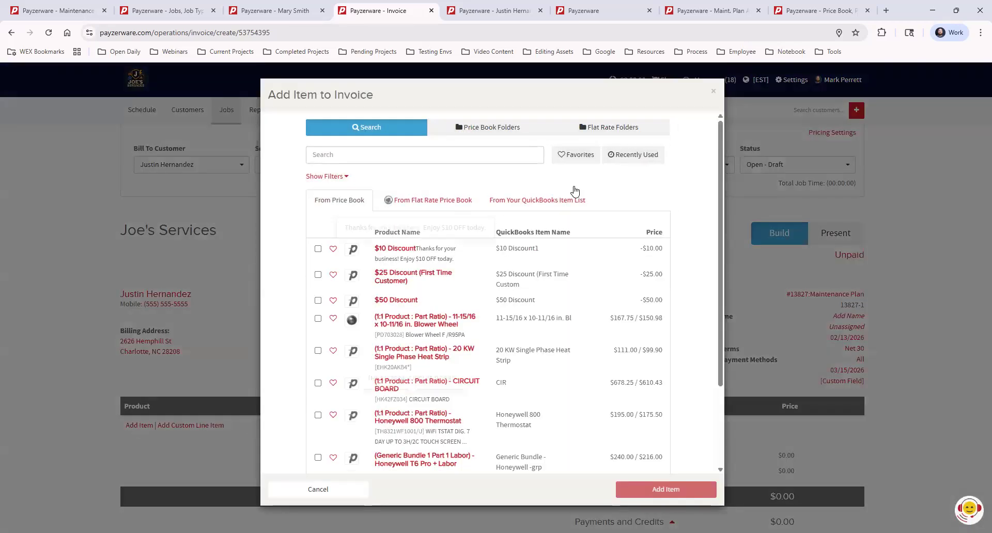
pyautogui.click(713, 92)
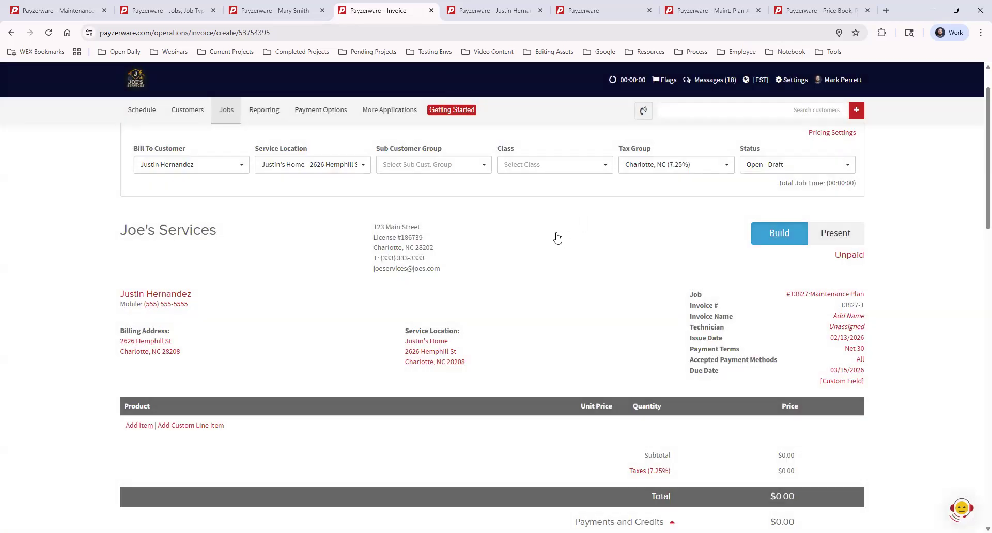
# - Recommend the Comfort Club Plan on the invoice, enlarging its description to read it, and save the recommendation
pyautogui.scroll(-3, 555, 236)
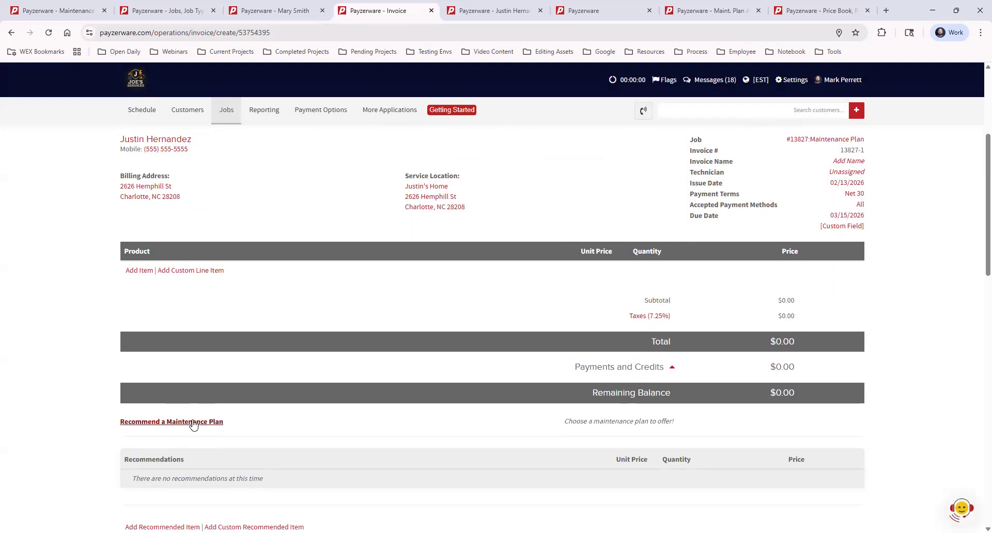
pyautogui.click(194, 423)
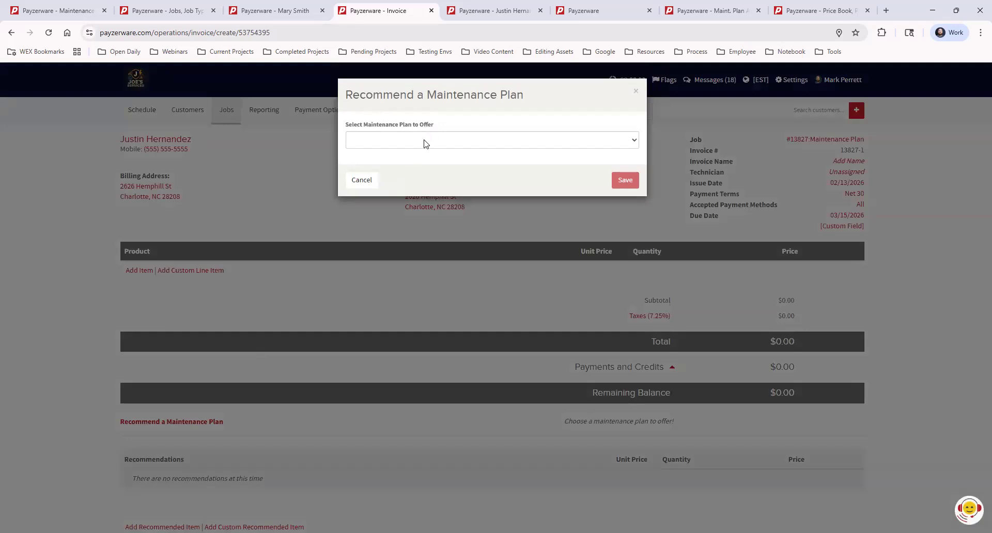
pyautogui.click(426, 143)
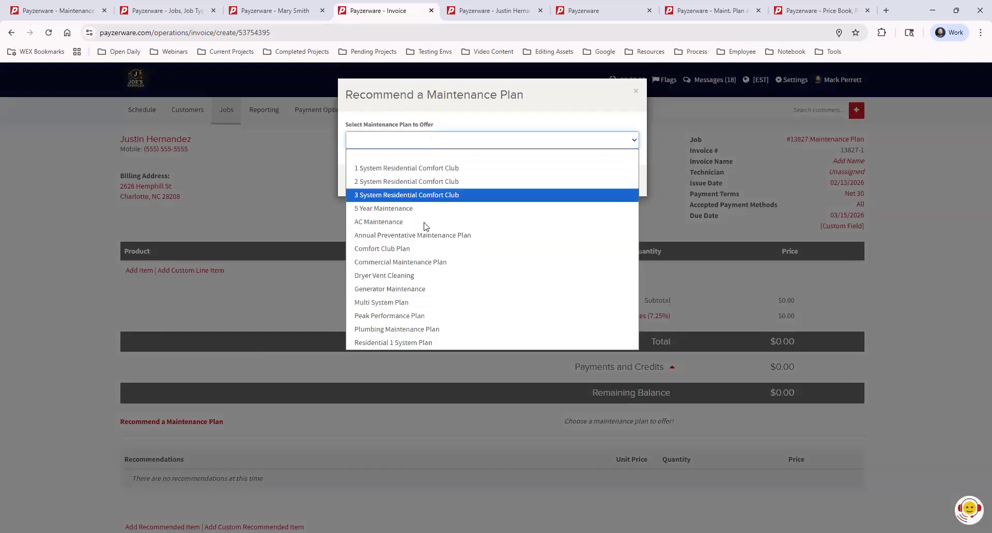
pyautogui.click(415, 249)
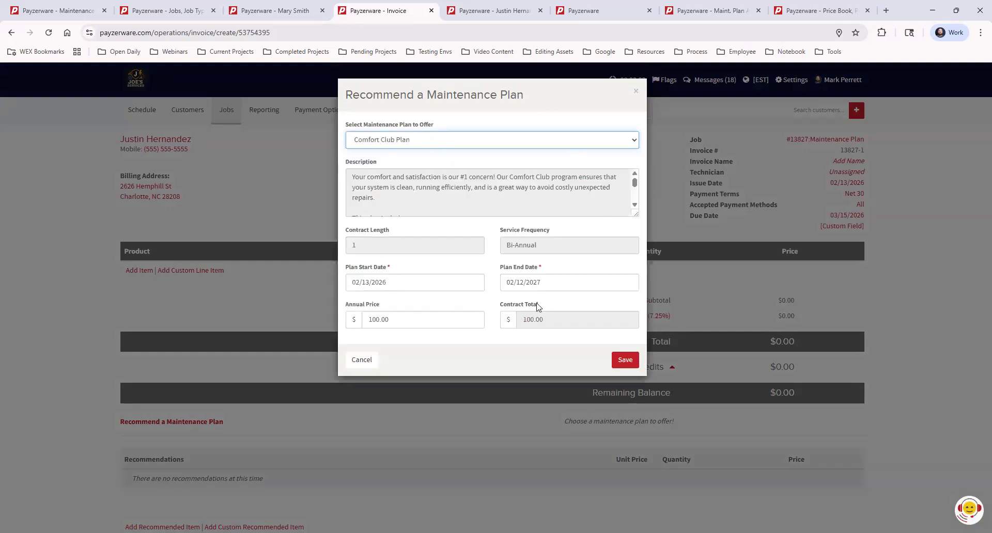
pyautogui.moveTo(636, 214); pyautogui.dragTo(642, 292)
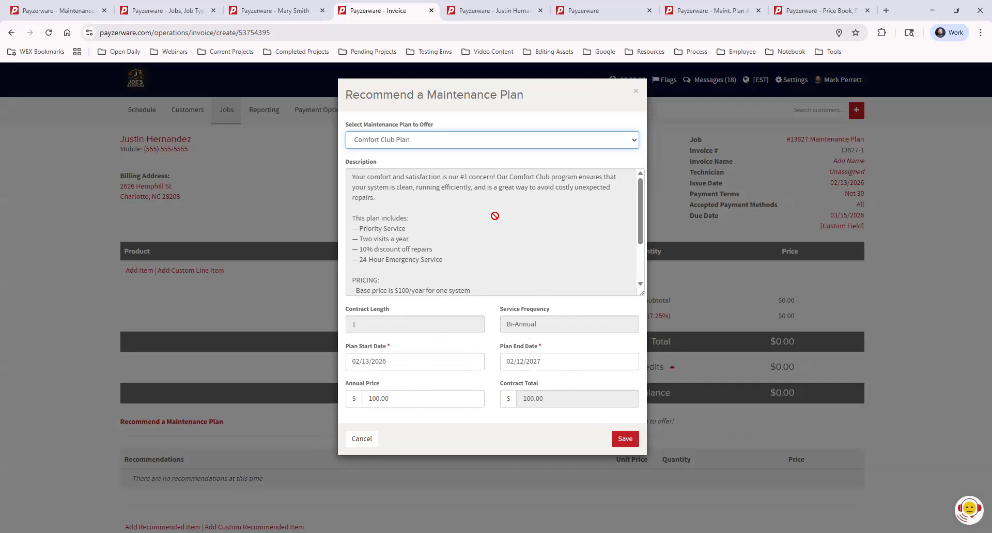
pyautogui.click(625, 439)
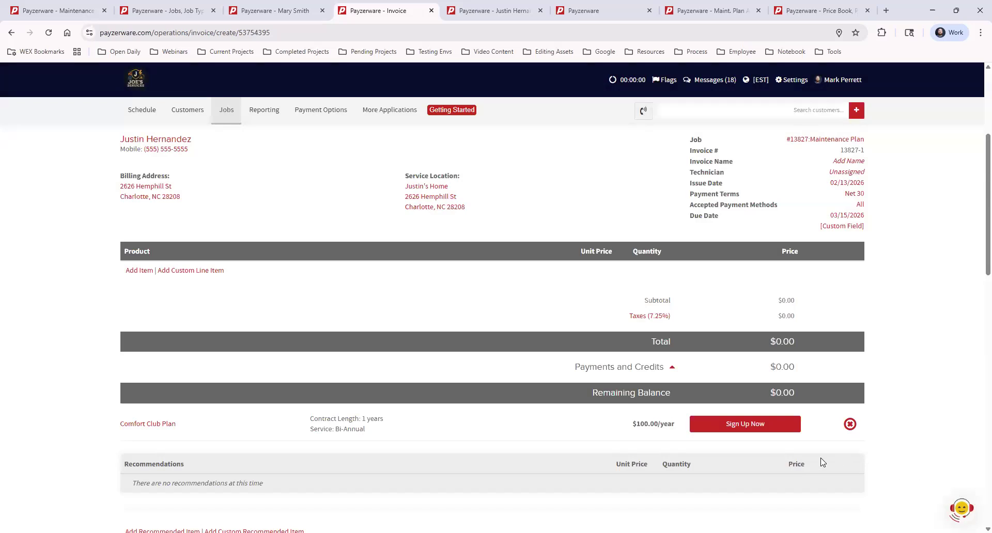
# - Start the Comfort Club Plan sign-up from the invoice and accept its default contract details and service windows
pyautogui.scroll(1, 562, 418)
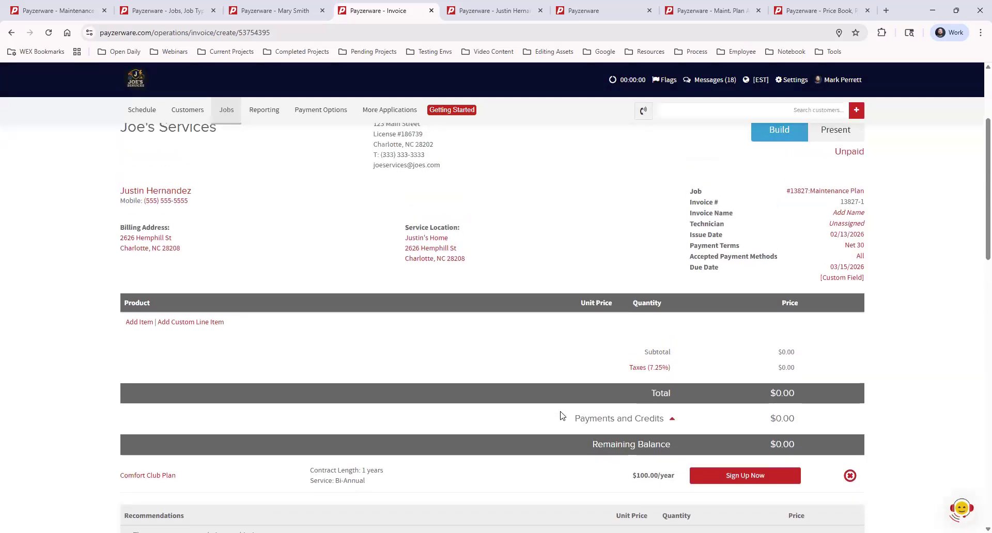
pyautogui.scroll(-1, 563, 417)
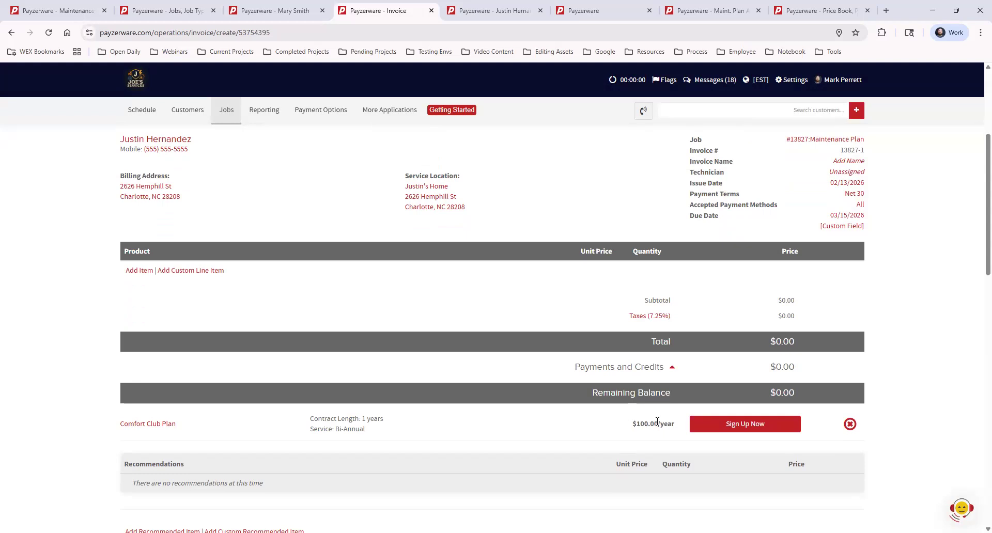
pyautogui.click(725, 425)
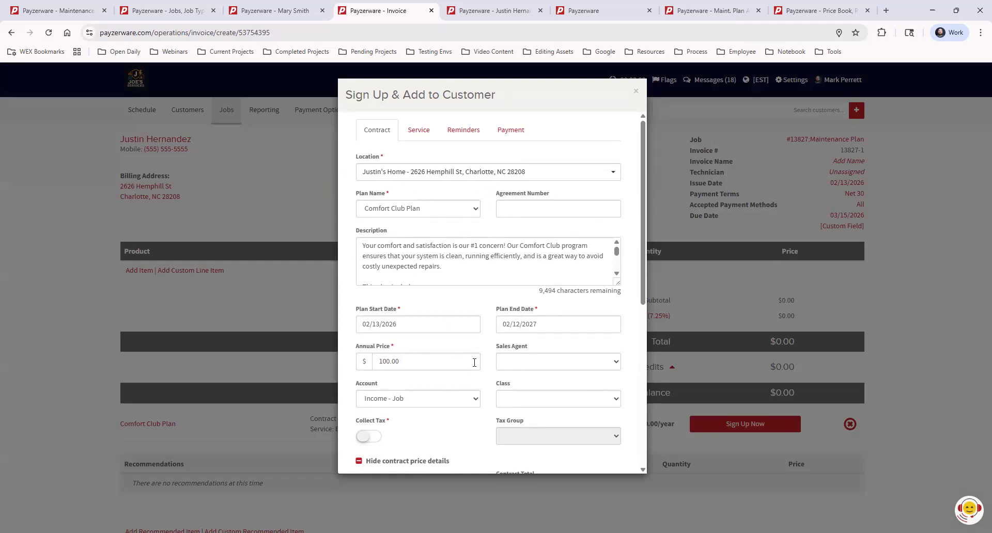
pyautogui.scroll(-8, 586, 266)
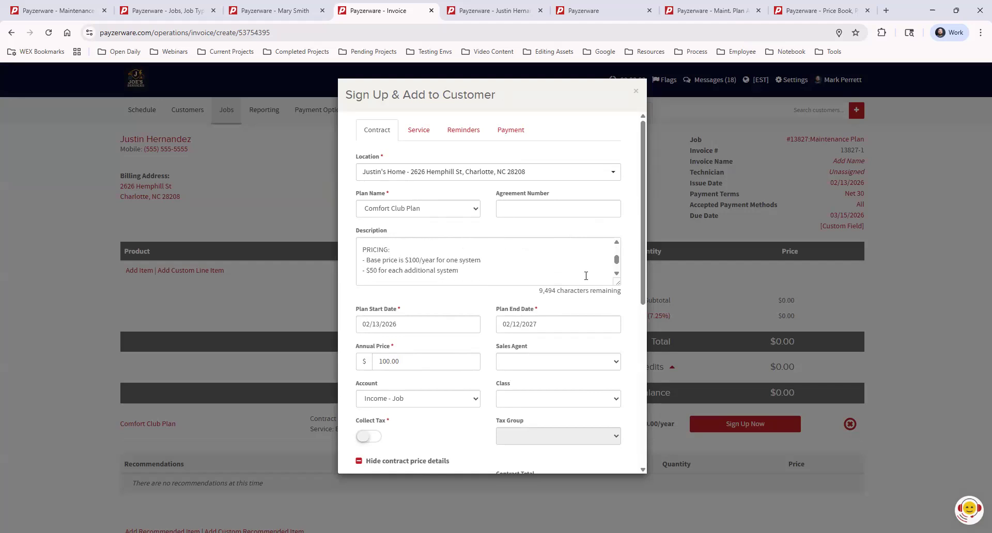
pyautogui.scroll(-3, 582, 353)
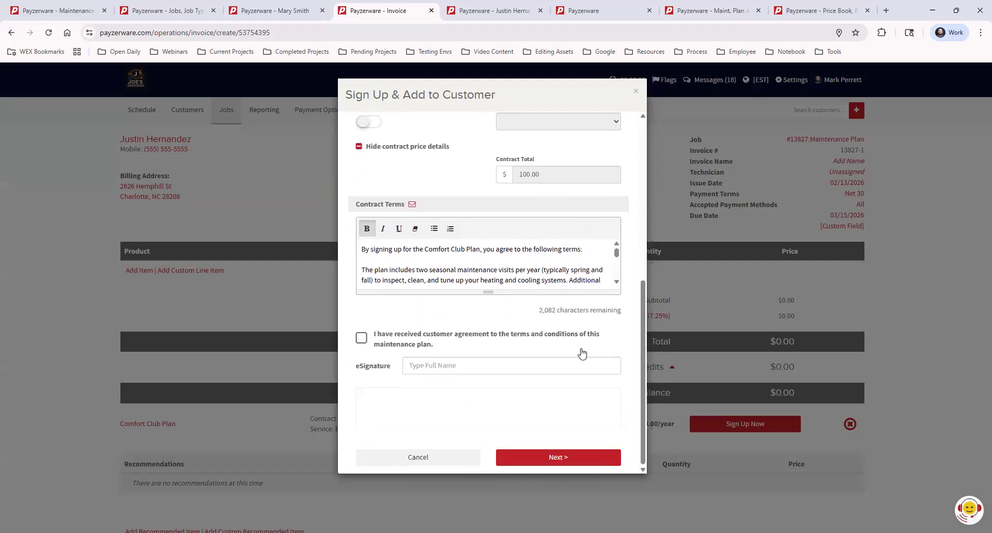
pyautogui.click(564, 458)
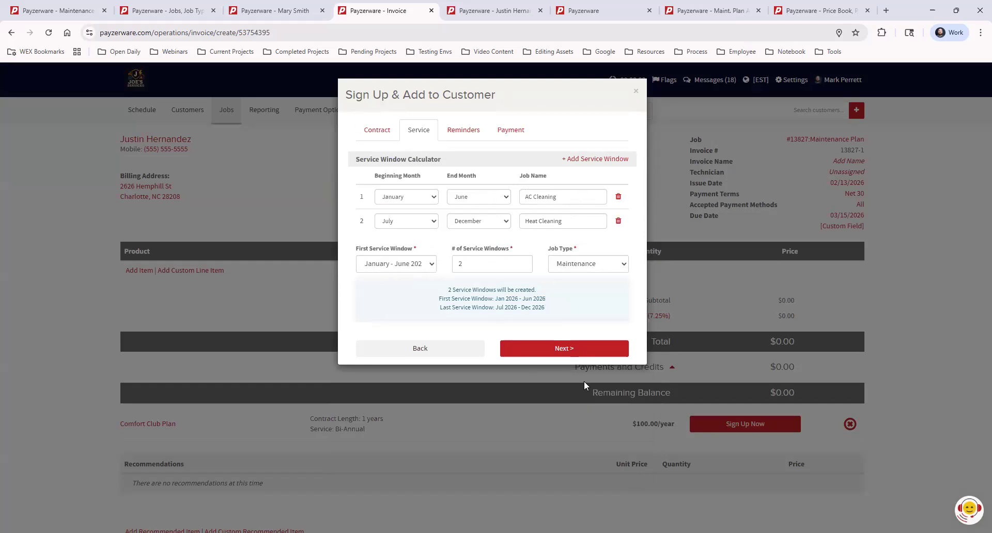
pyautogui.click(543, 350)
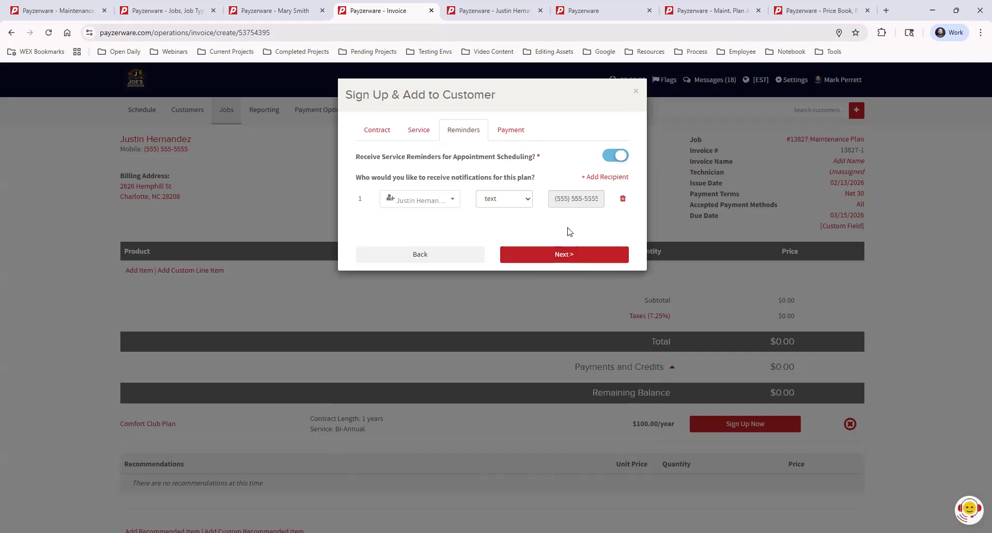
# - Set the plan's service reminders to email and finish the sign-up with the 100.00 payment placed on the invoice
pyautogui.click(507, 201)
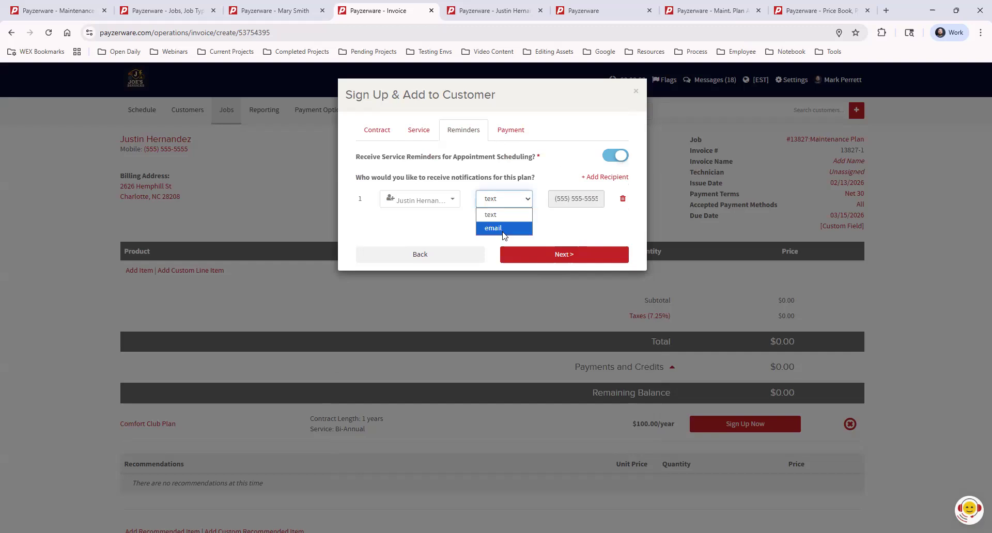
pyautogui.click(502, 226)
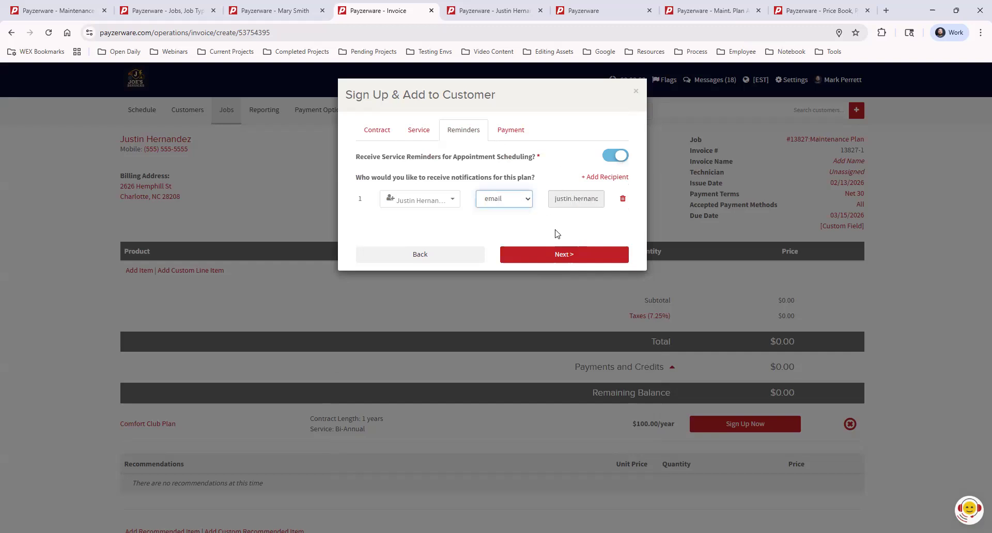
pyautogui.click(565, 258)
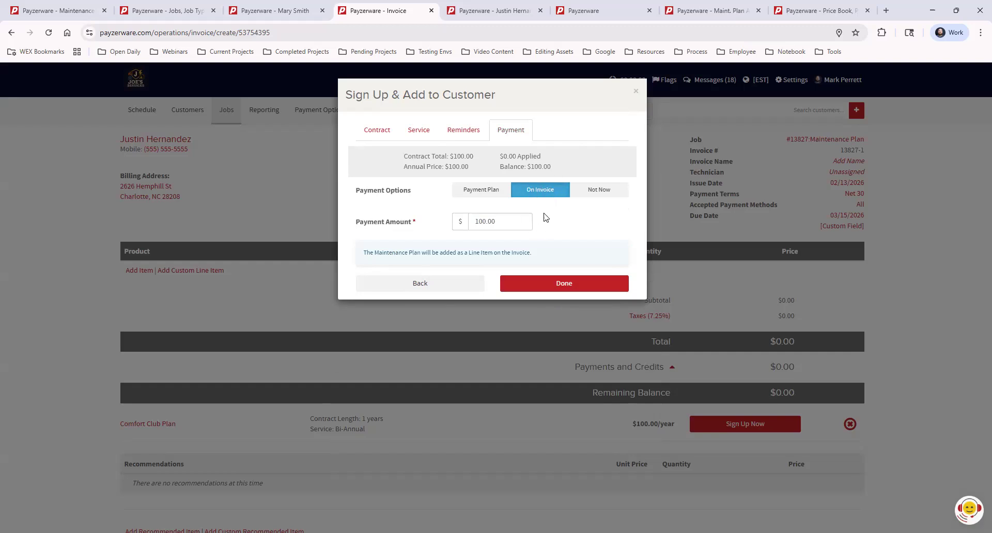
pyautogui.click(576, 289)
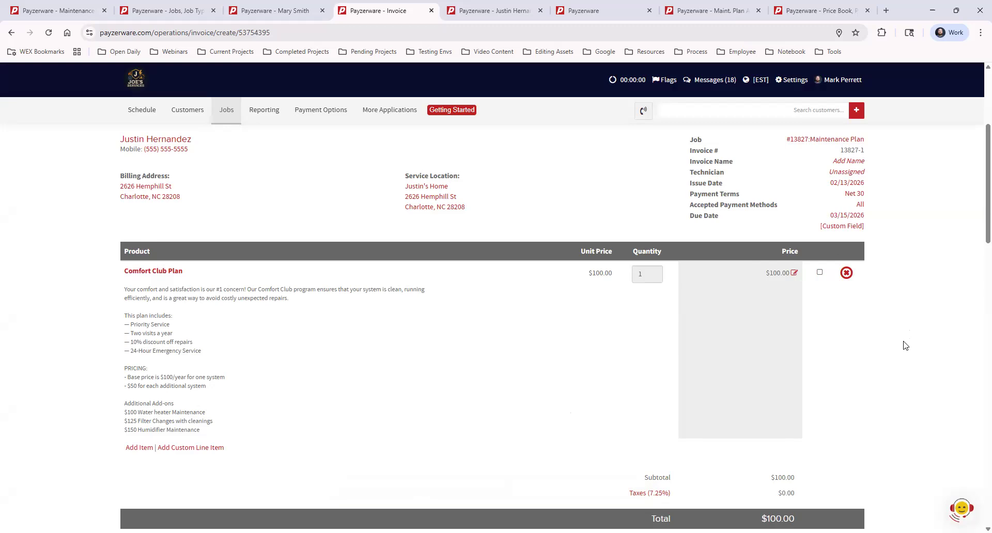
# - Start recording a payment for the invoice without the customer's signature, keeping the 100.00 applied to the Comfort Club Plan
pyautogui.scroll(-15, 905, 346)
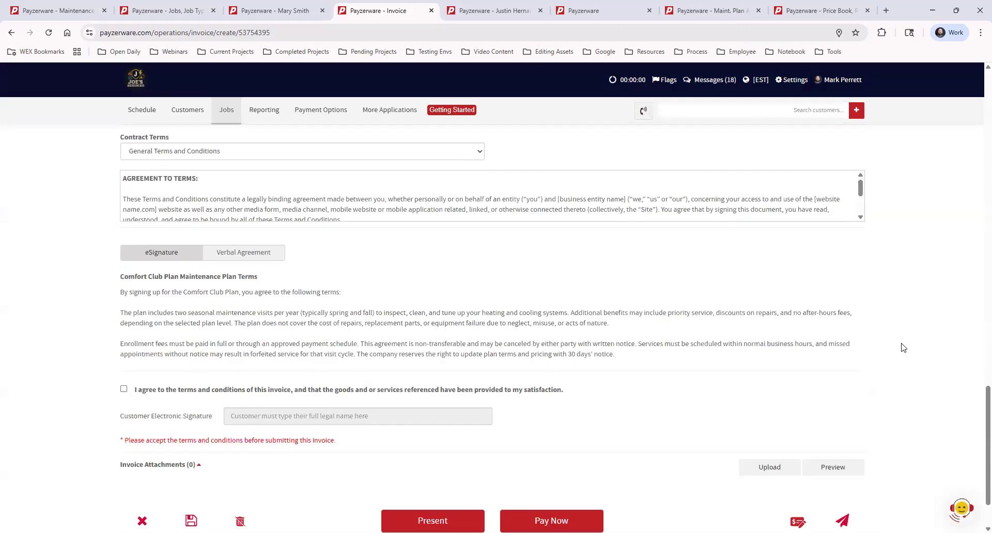
pyautogui.scroll(-2, 904, 347)
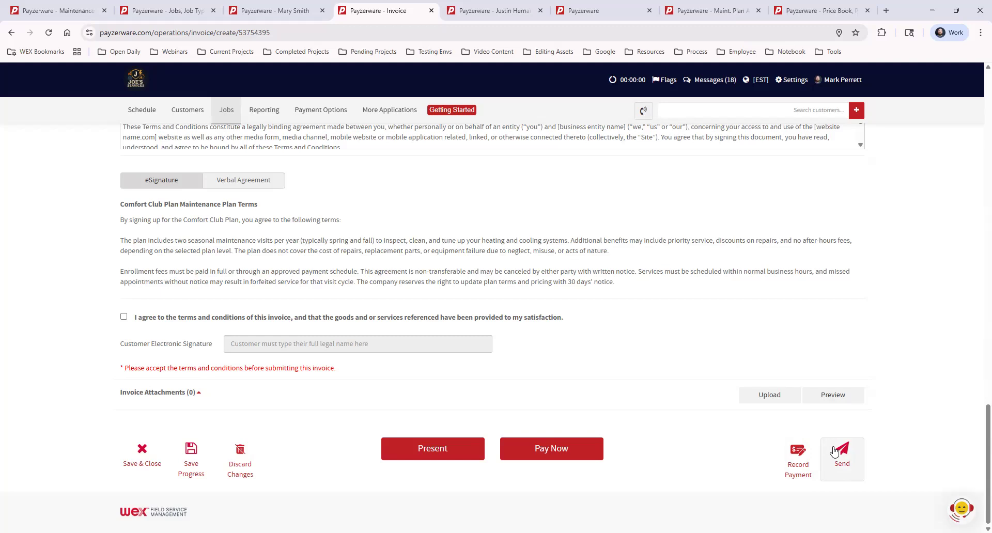
pyautogui.click(800, 455)
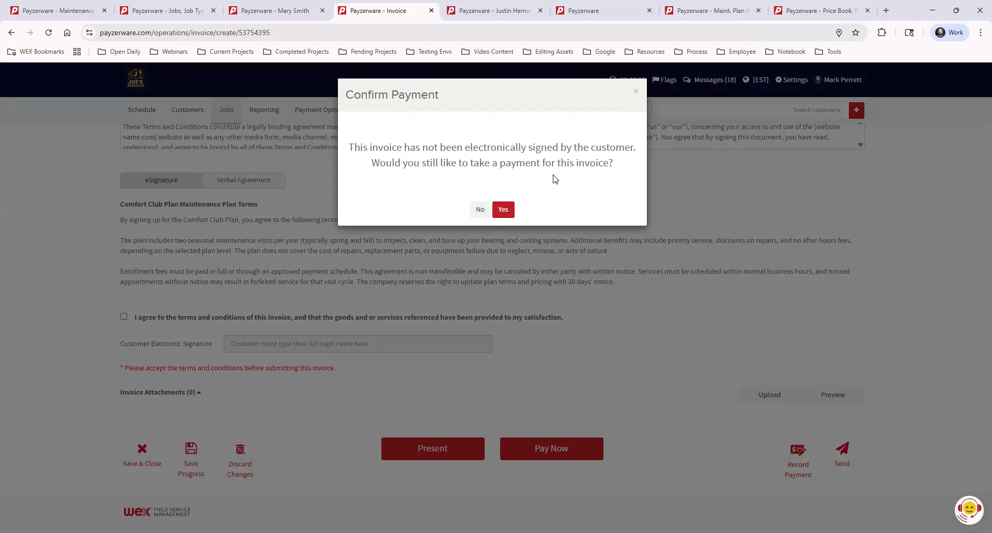
pyautogui.click(501, 211)
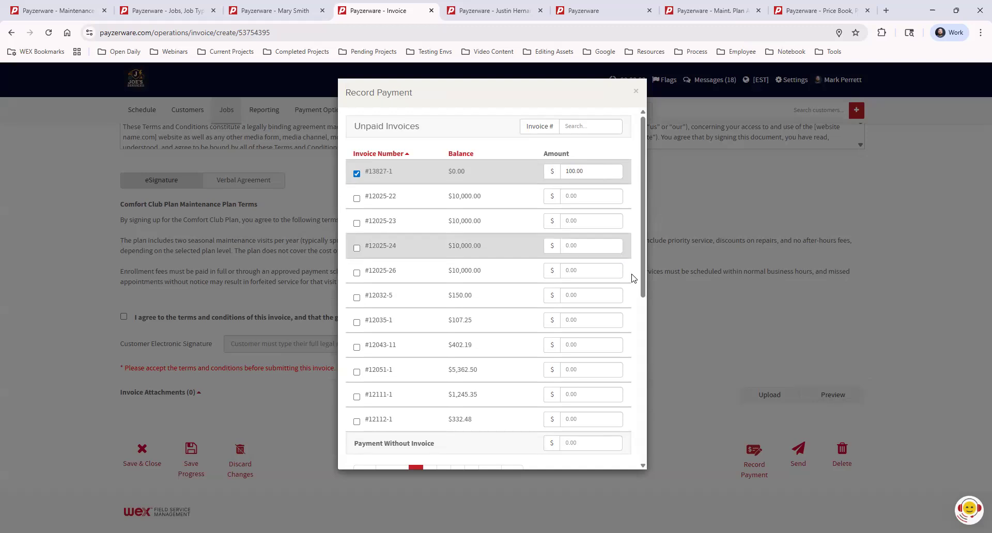
pyautogui.scroll(-1, 645, 291)
pyautogui.scroll(-6, 644, 290)
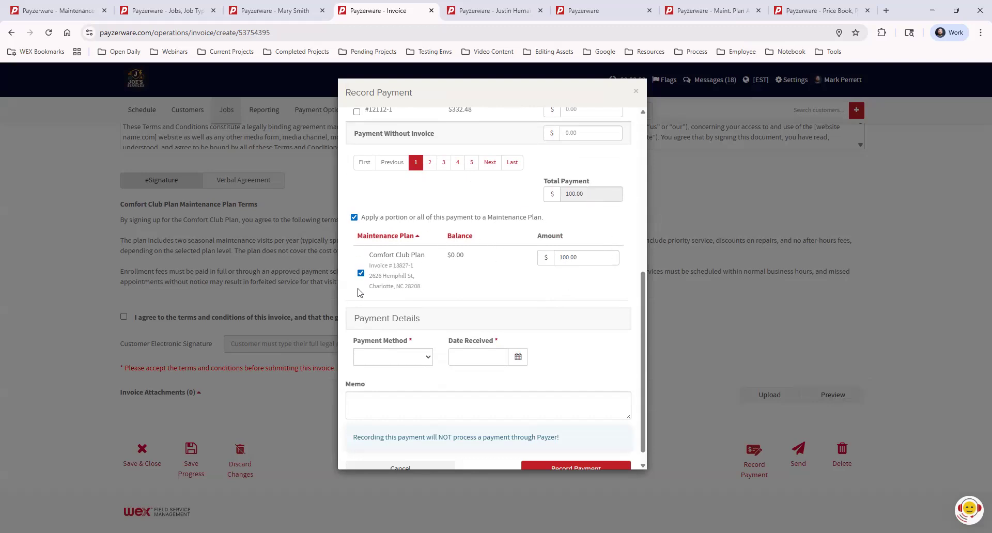
# - Record the payment with the method Check, check number 1234 and date received 02/13/2026
pyautogui.click(414, 360)
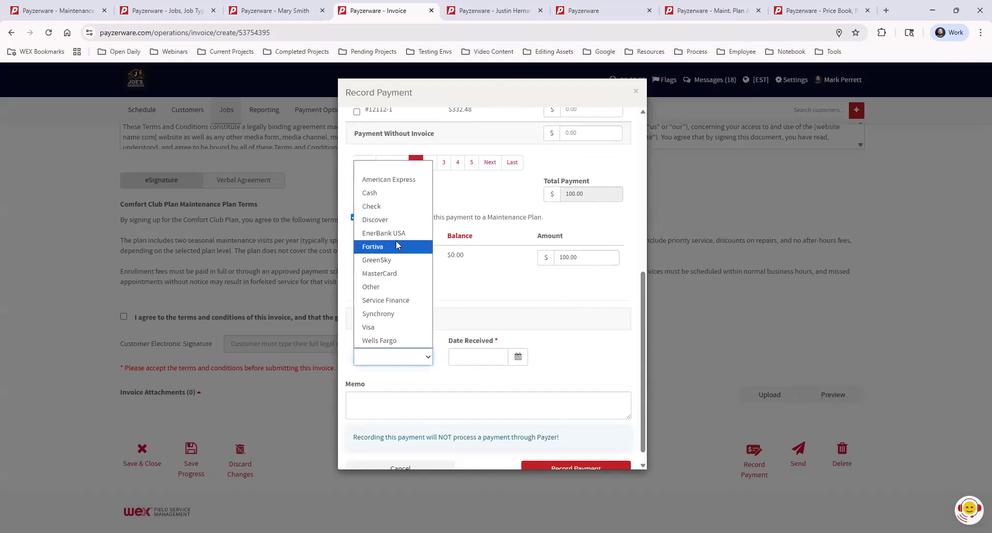
pyautogui.click(395, 207)
pyautogui.click(476, 356)
pyautogui.write('1')
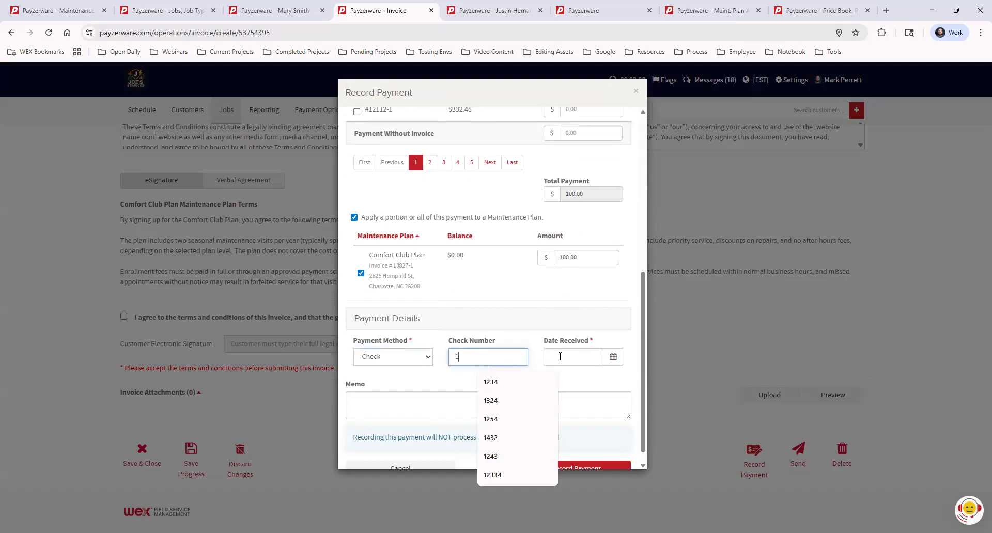
pyautogui.write('234')
pyautogui.click(560, 357)
pyautogui.click(576, 276)
pyautogui.scroll(-1, 621, 362)
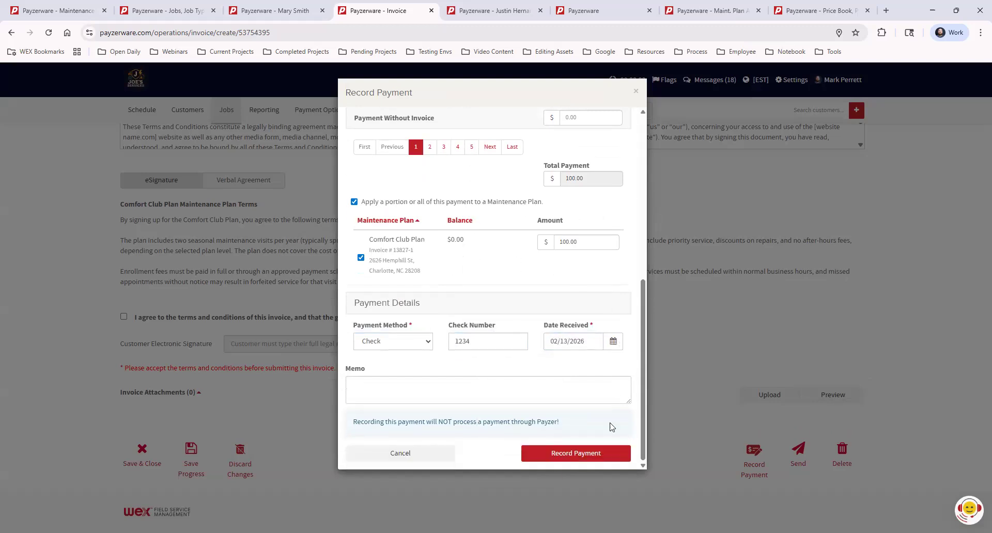
pyautogui.click(571, 454)
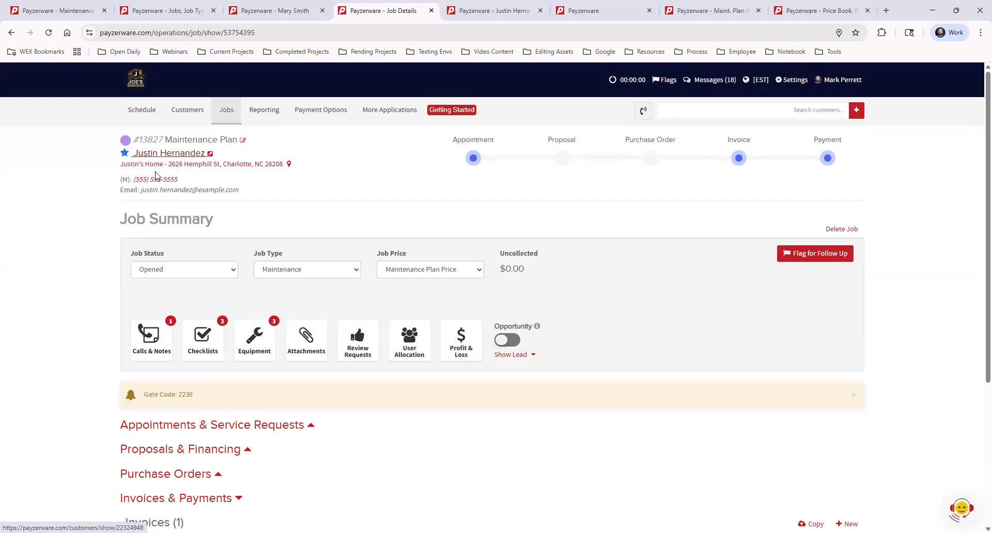
# - Go from the job to the customer's maintenance plans and view the AC Cleaning window's new service request form, without saving a request
pyautogui.scroll(-4, 779, 320)
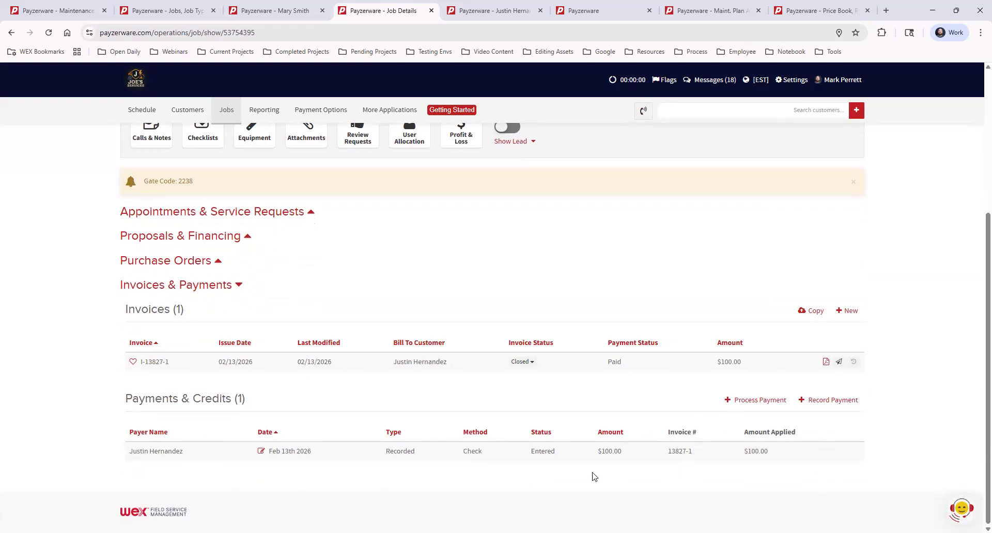
pyautogui.scroll(4, 593, 477)
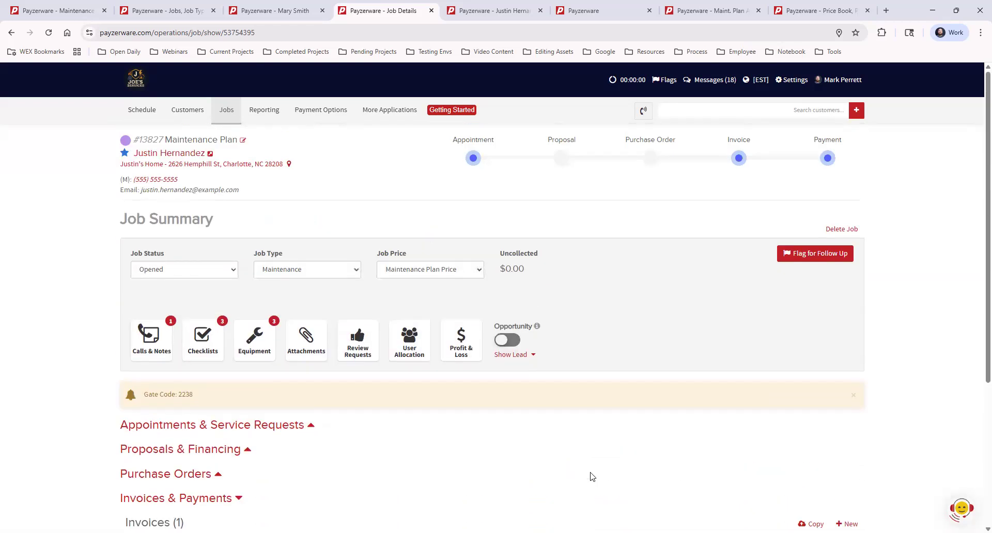
pyautogui.click(179, 156)
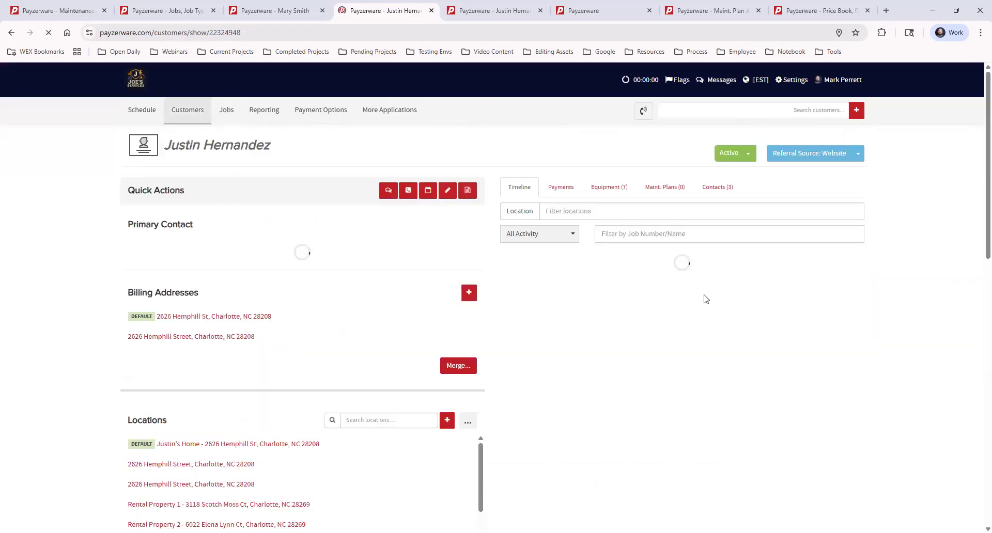
pyautogui.click(669, 188)
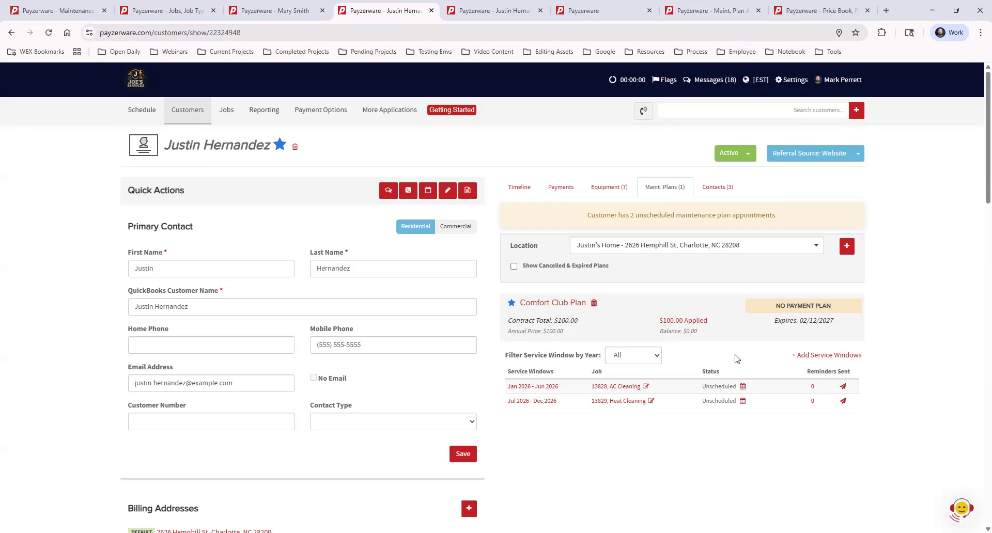
pyautogui.click(743, 386)
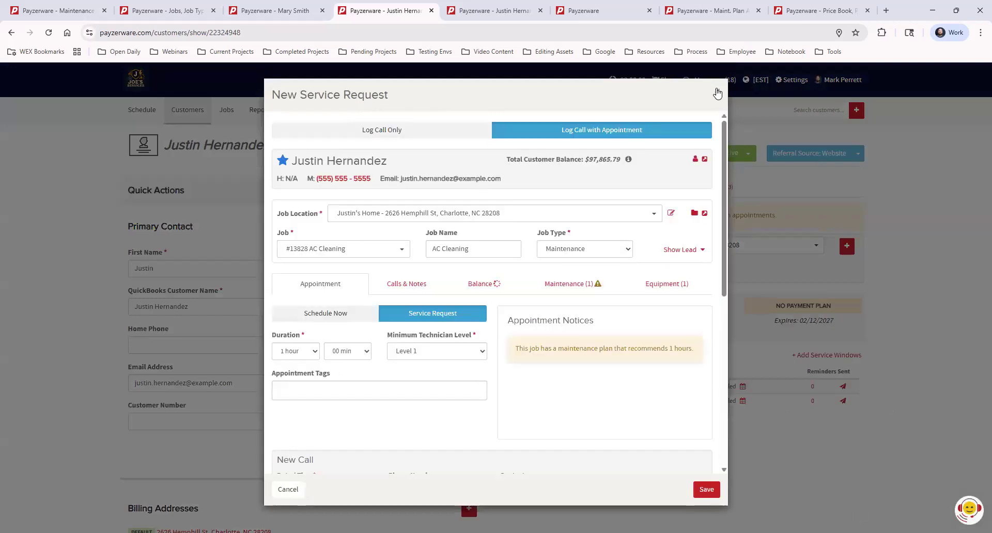
pyautogui.click(718, 92)
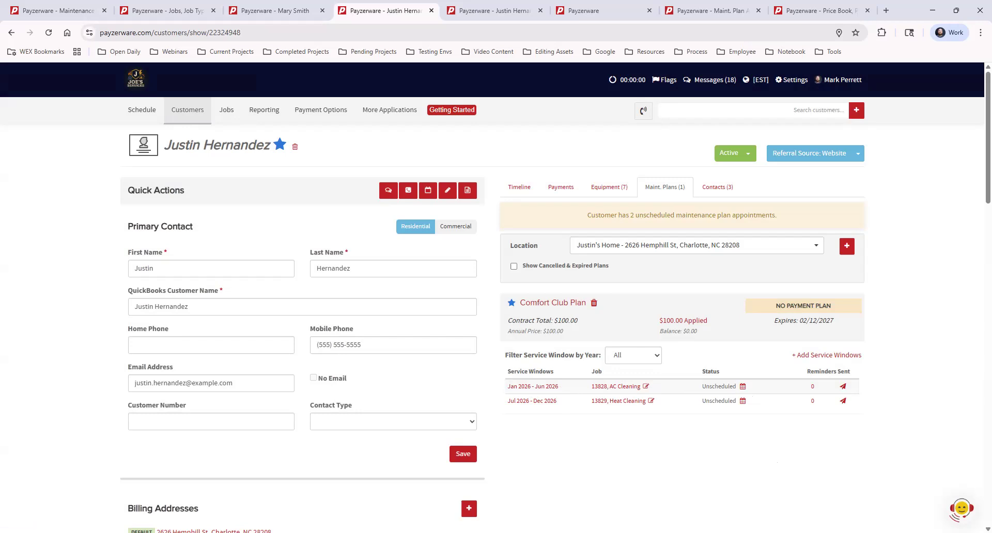
# - Look through the available reports and examine the service windows in the Maint. Plan Appt. Scheduling report
pyautogui.moveTo(389, 111)
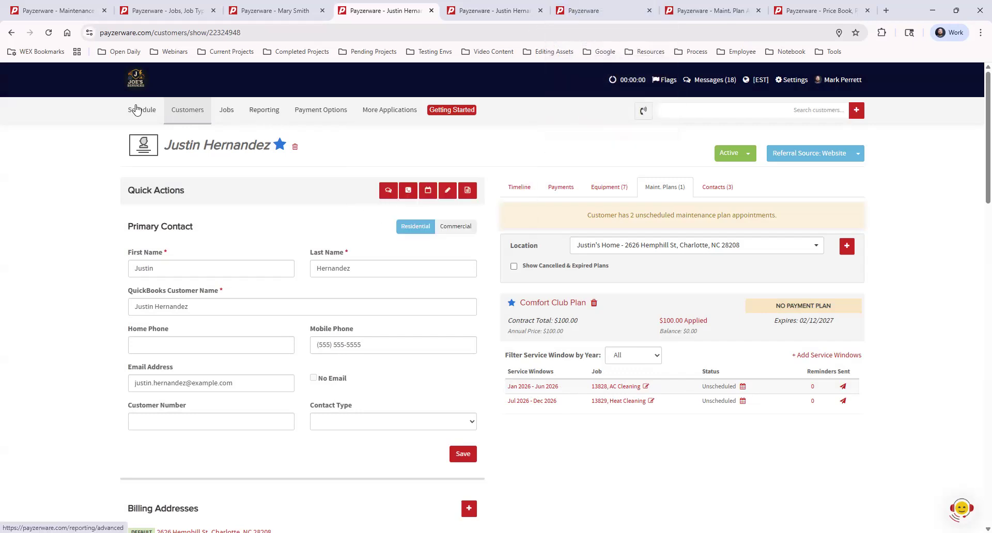
pyautogui.moveTo(288, 107)
pyautogui.click(607, 11)
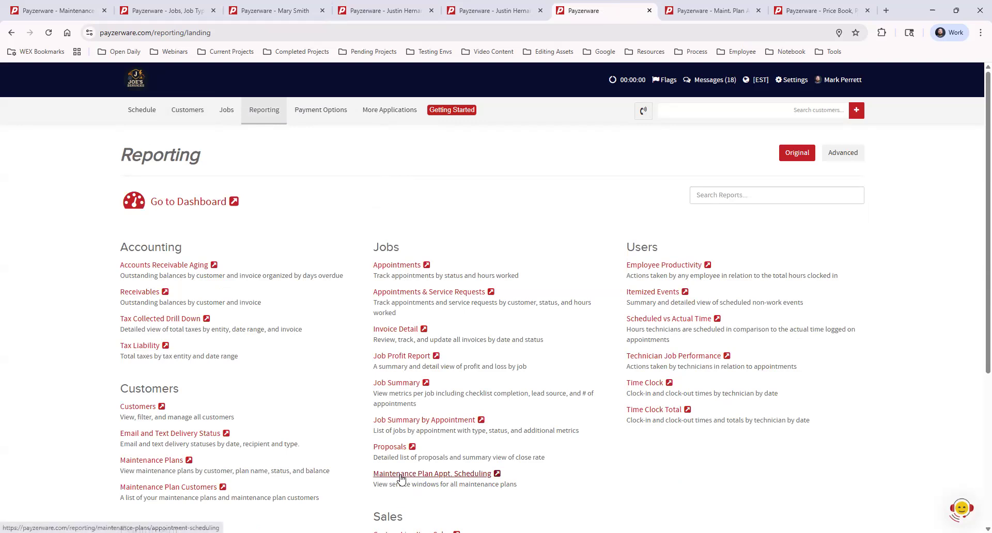
pyautogui.scroll(-2, 418, 479)
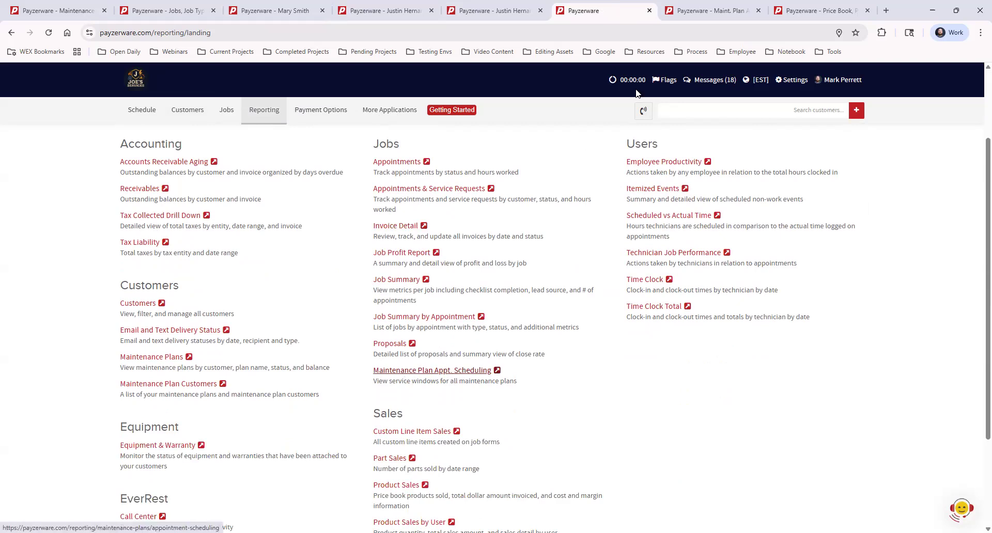
pyautogui.click(688, 11)
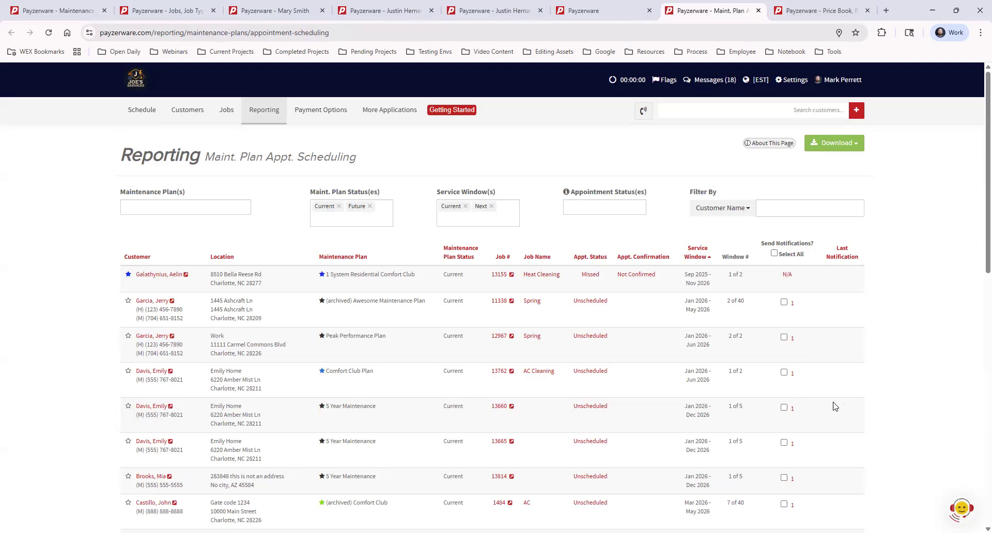
pyautogui.click(386, 112)
pyautogui.scroll(-15, 488, 305)
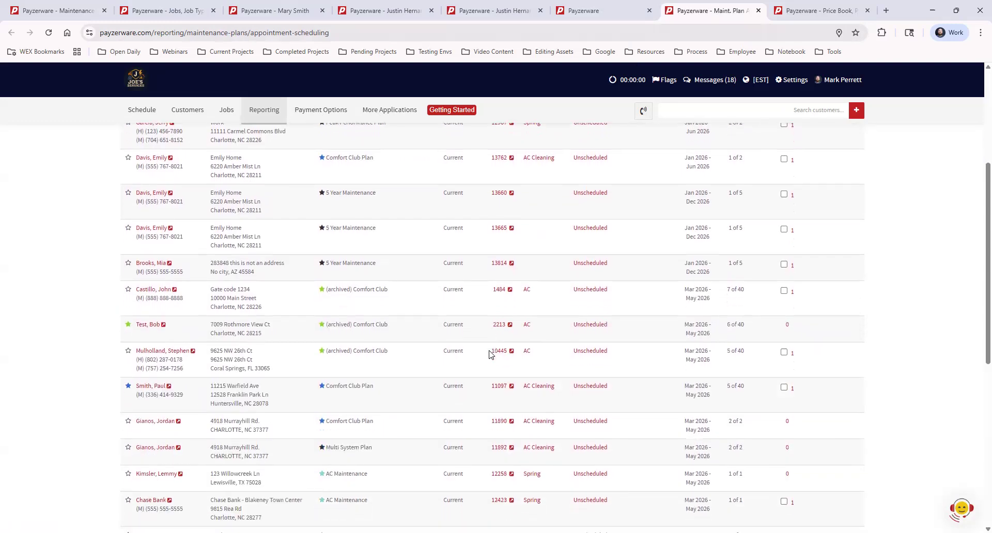
pyautogui.scroll(15, 488, 355)
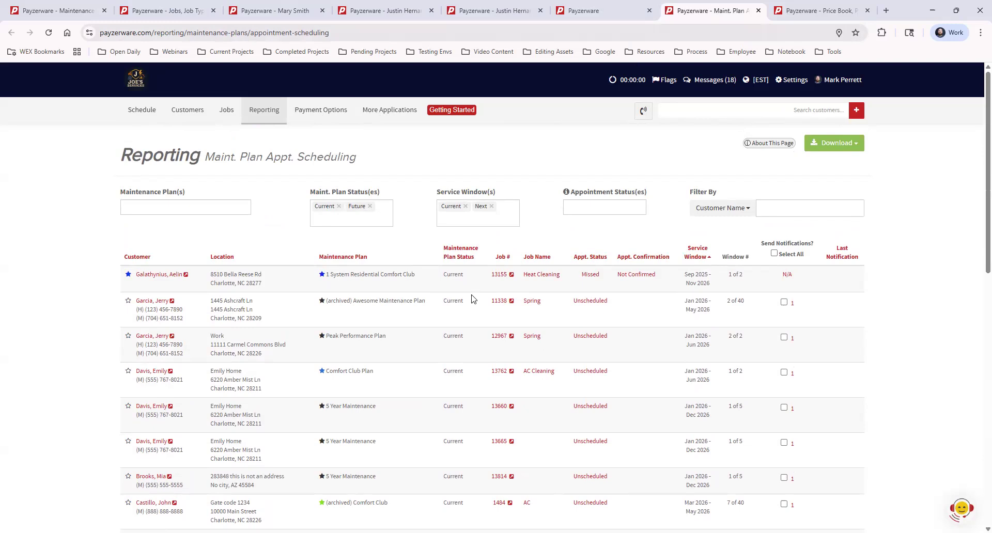
# - View the maintenance plans offered for filtering the scheduling report, without choosing one
pyautogui.click(231, 208)
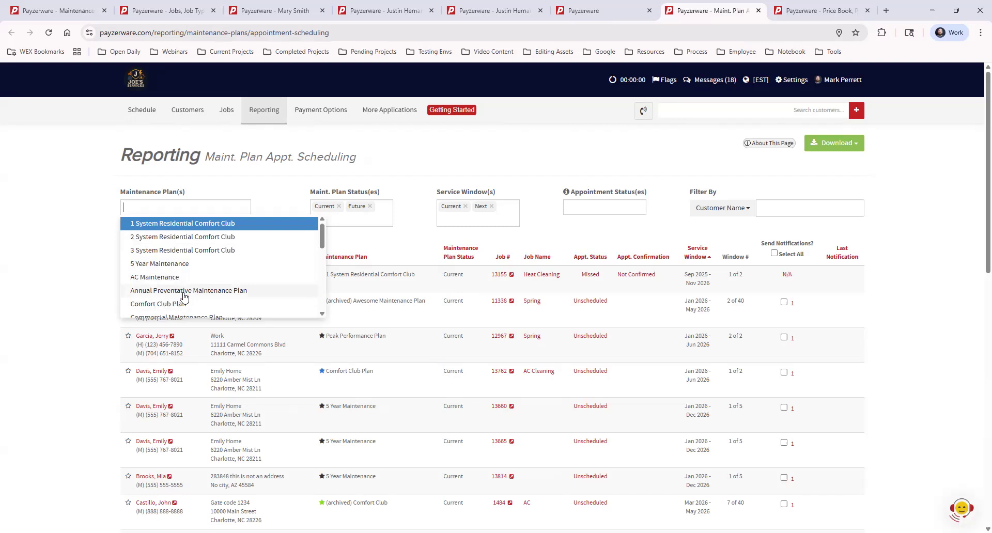
pyautogui.click(93, 218)
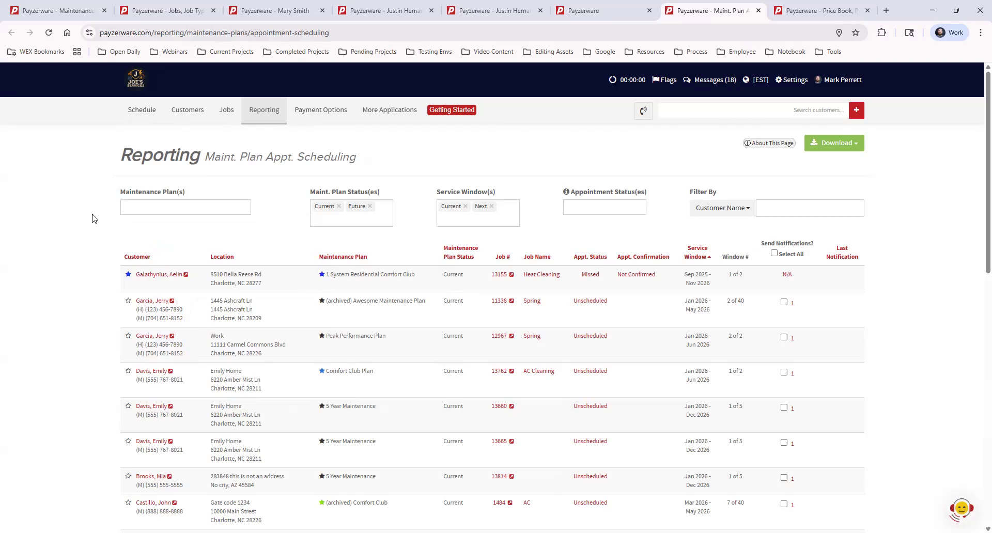
pyautogui.click(173, 207)
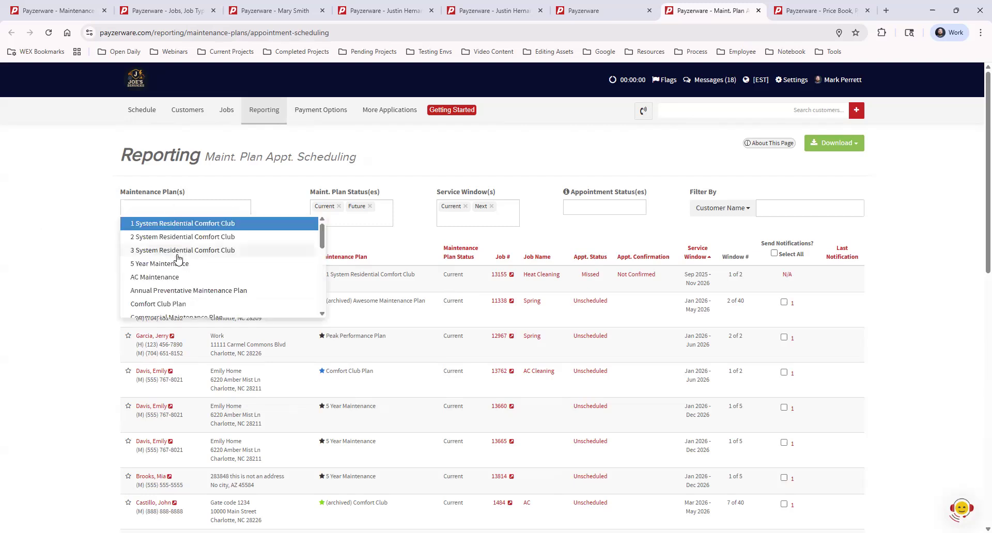
pyautogui.click(97, 235)
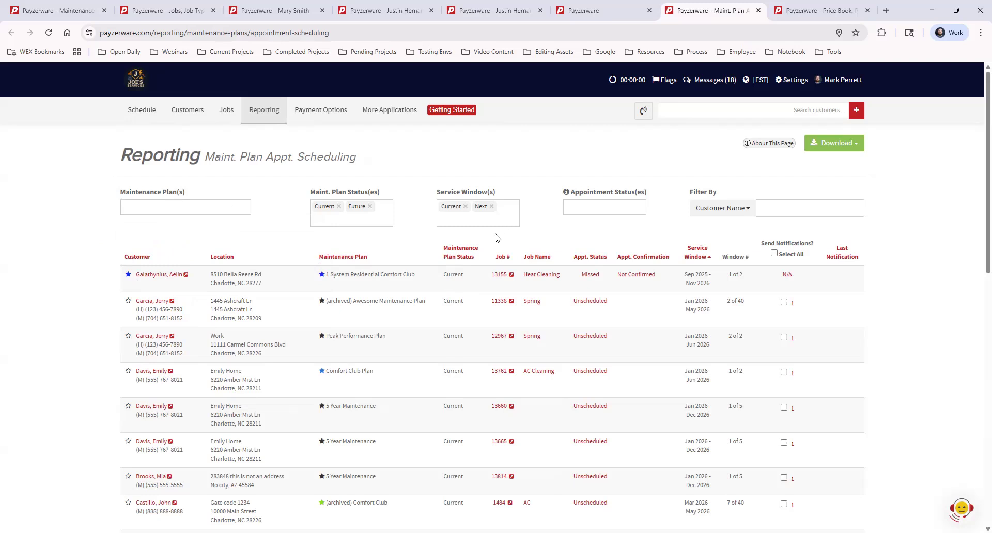
# - Limit the scheduling report to current plans and current service windows by removing the Future and Next filters
pyautogui.click(370, 207)
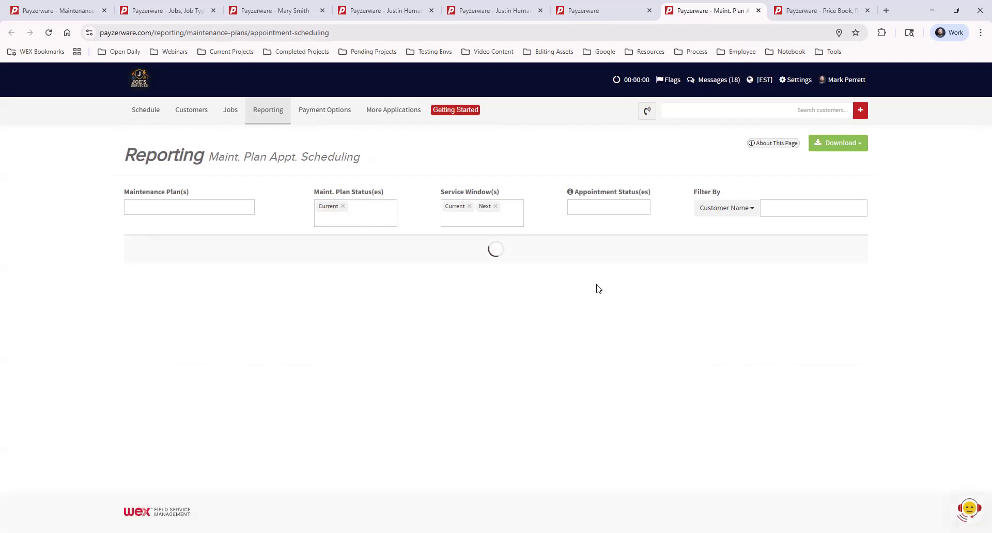
pyautogui.click(492, 207)
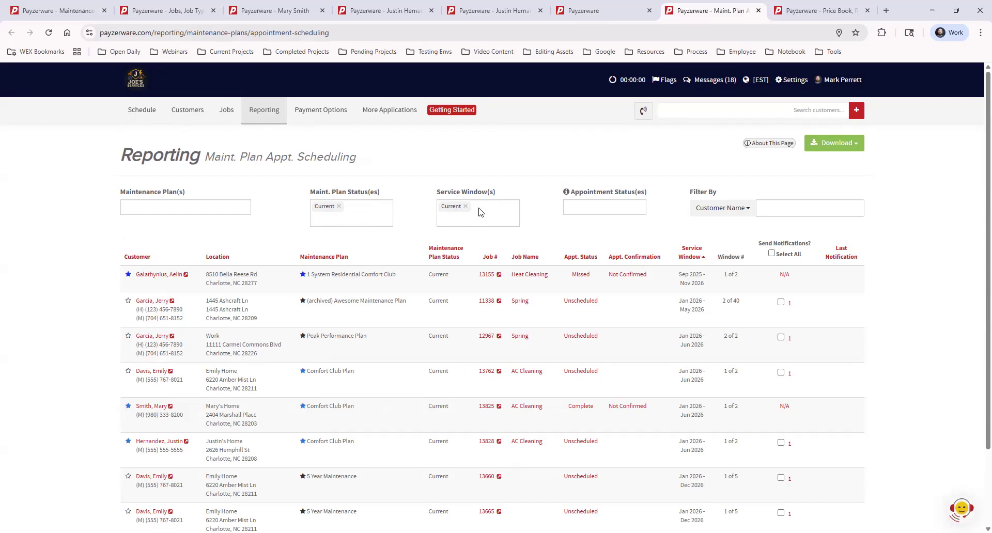
pyautogui.scroll(-1, 644, 372)
pyautogui.scroll(-2, 643, 372)
pyautogui.scroll(2, 679, 383)
# - Select all eligible customers for notifications and review the appointment scheduling requests, without sending them
pyautogui.click(772, 254)
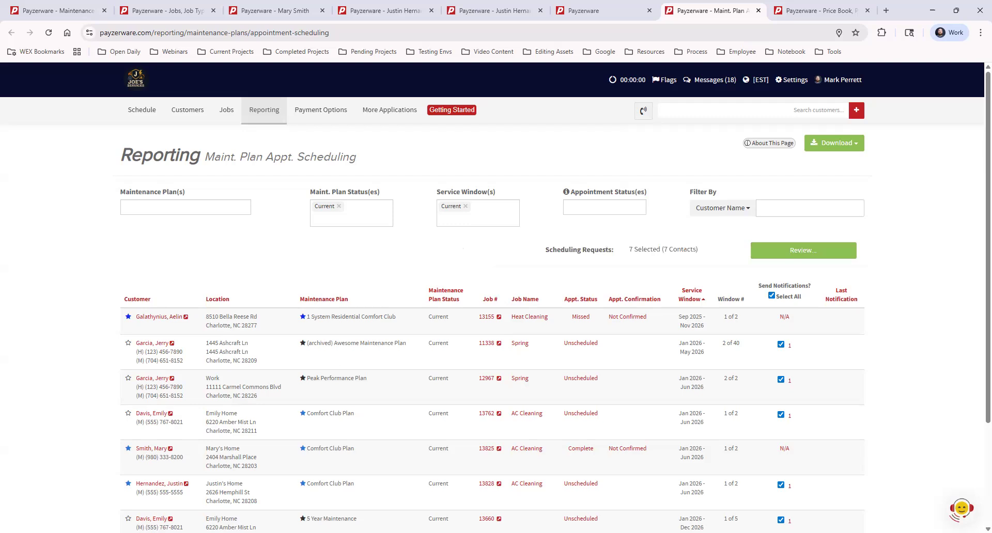
pyautogui.click(798, 251)
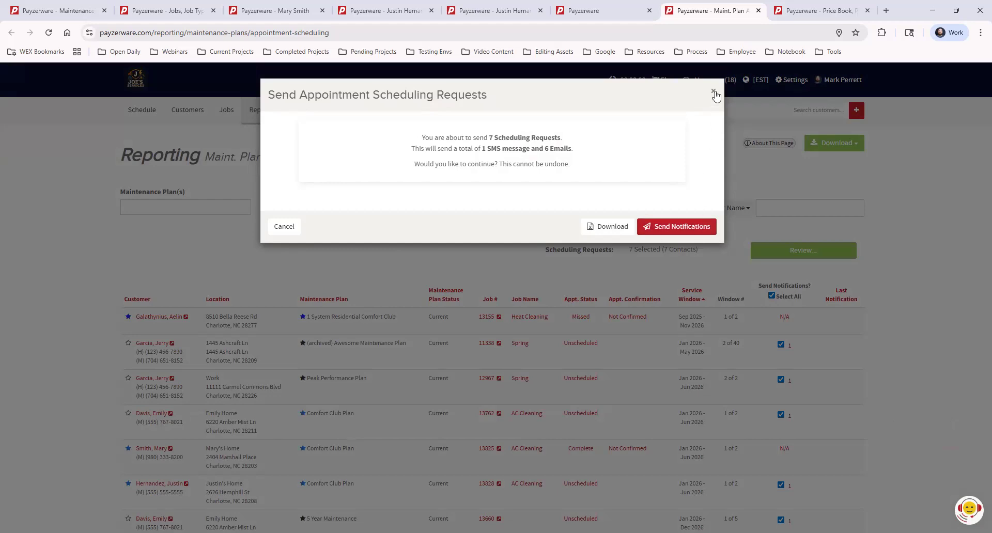
pyautogui.click(715, 93)
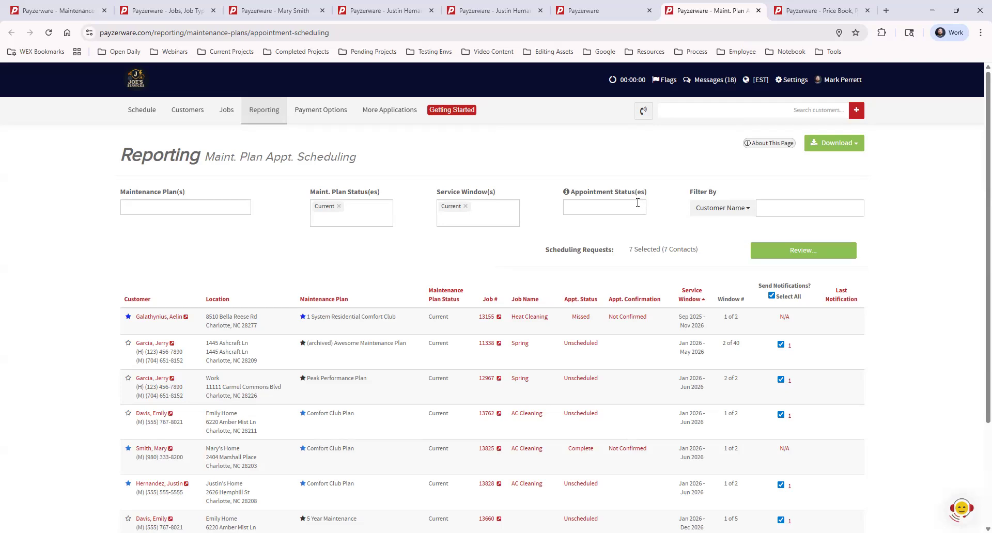
# - Examine the Maintenance Plan Price column in the price book's pricing defaults
pyautogui.click(399, 119)
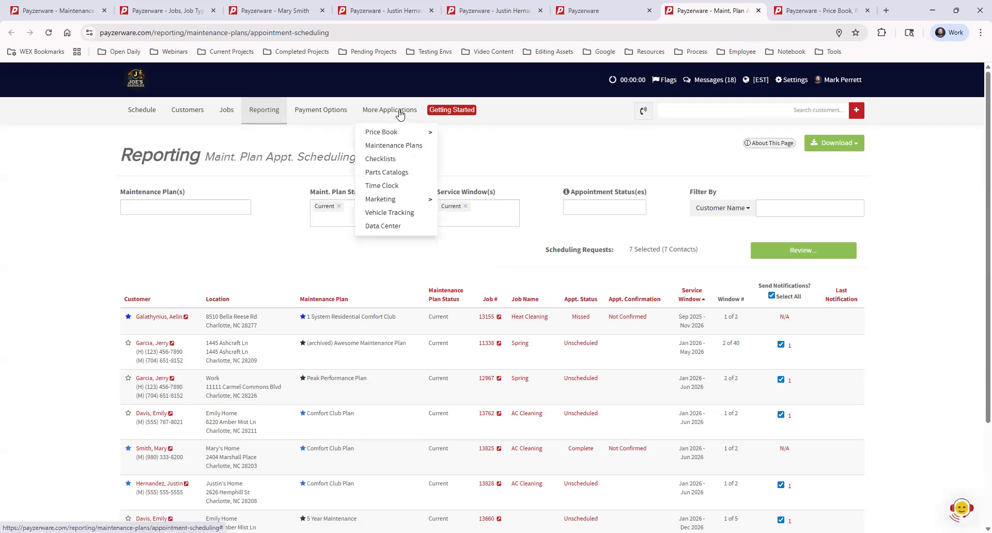
pyautogui.moveTo(403, 136)
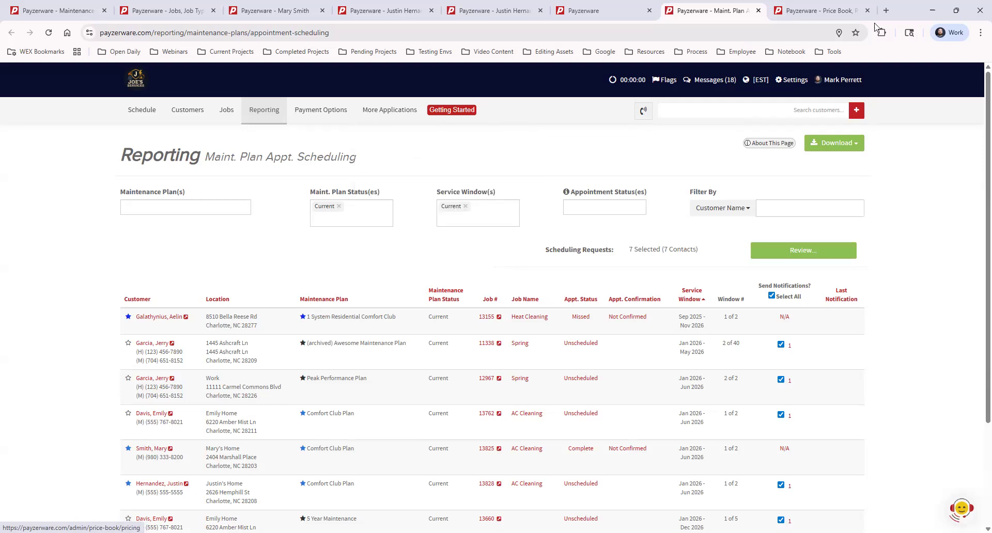
pyautogui.click(833, 11)
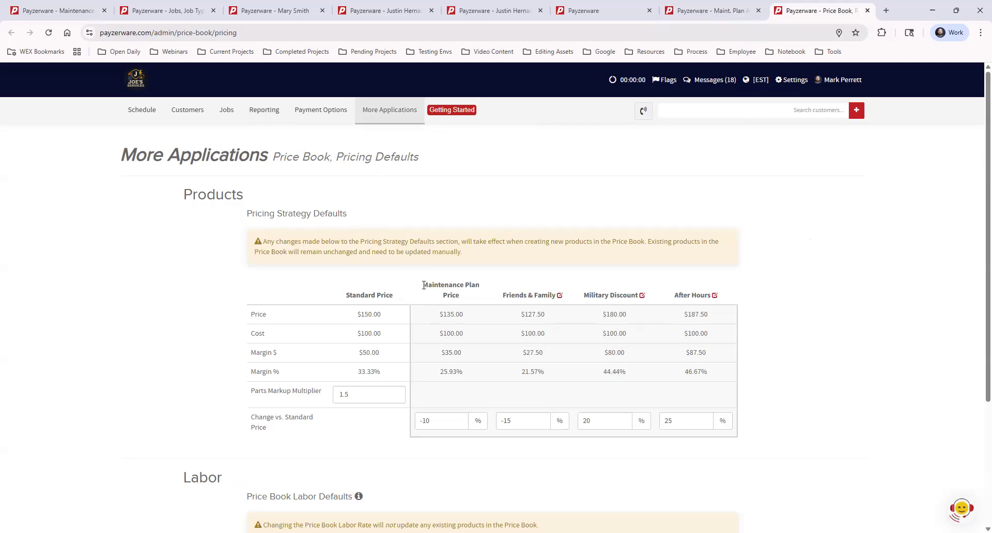
pyautogui.moveTo(424, 286); pyautogui.dragTo(468, 298)
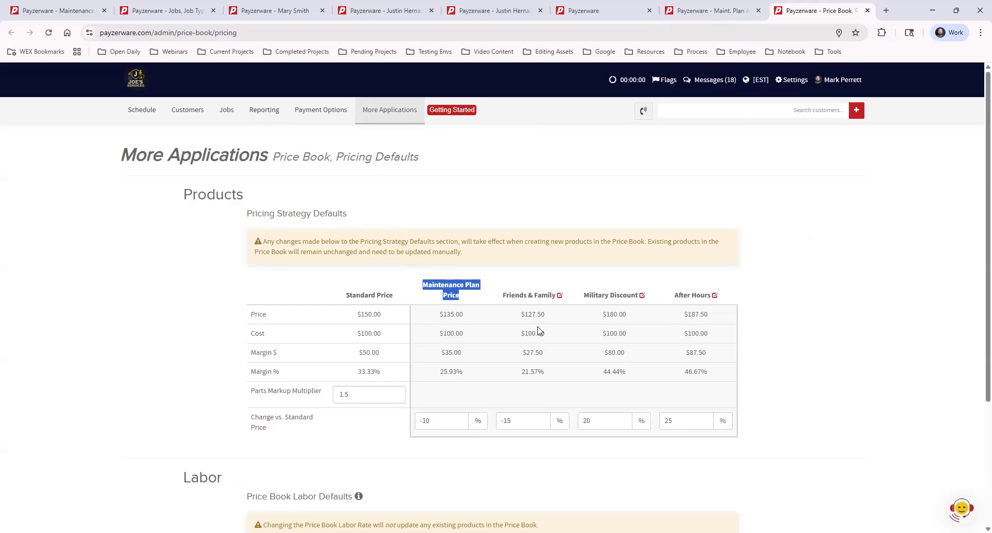
pyautogui.click(497, 332)
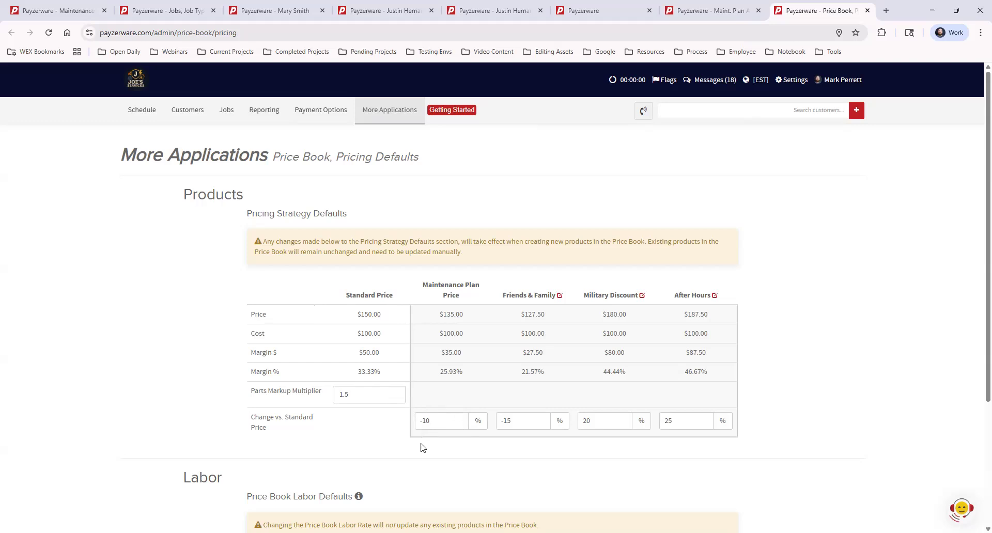
# - Review the Maintenance Plan Price percentage change versus the standard price, without editing it
pyautogui.tripleClick(436, 421)
pyautogui.click(489, 464)
# - Open My Price Book in a new browser tab, keeping the pricing defaults open, and switch to it
pyautogui.click(382, 111)
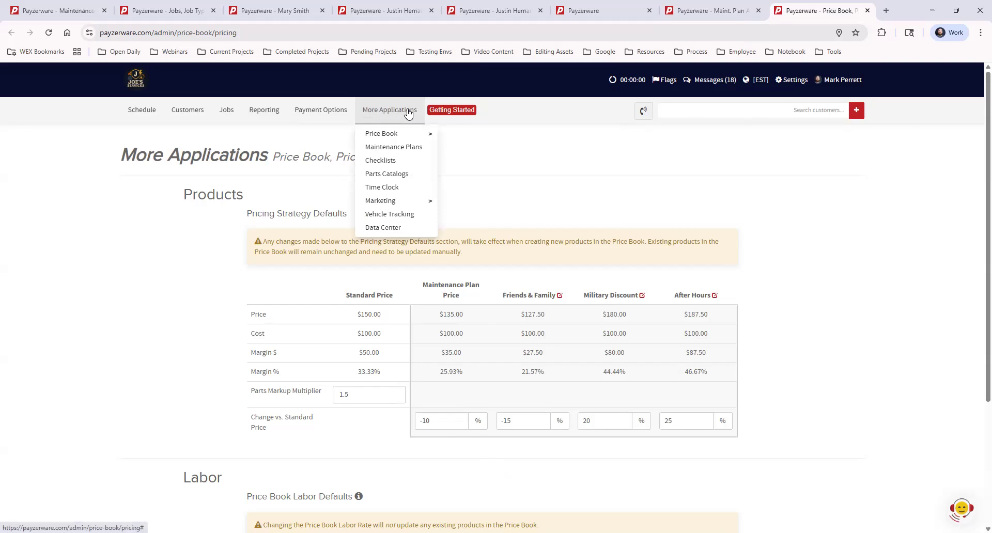
pyautogui.moveTo(399, 135)
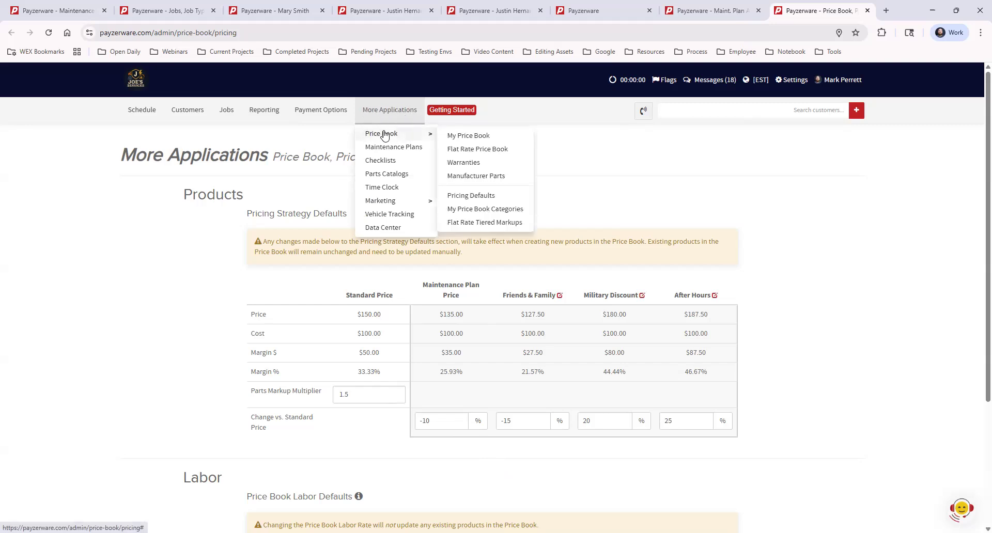
pyautogui.middleClick(484, 136)
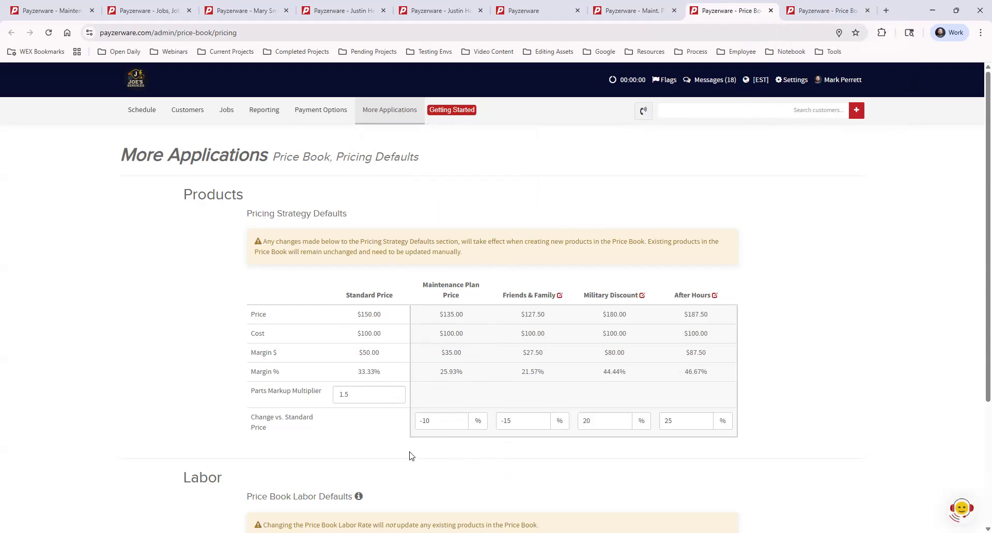
pyautogui.click(817, 10)
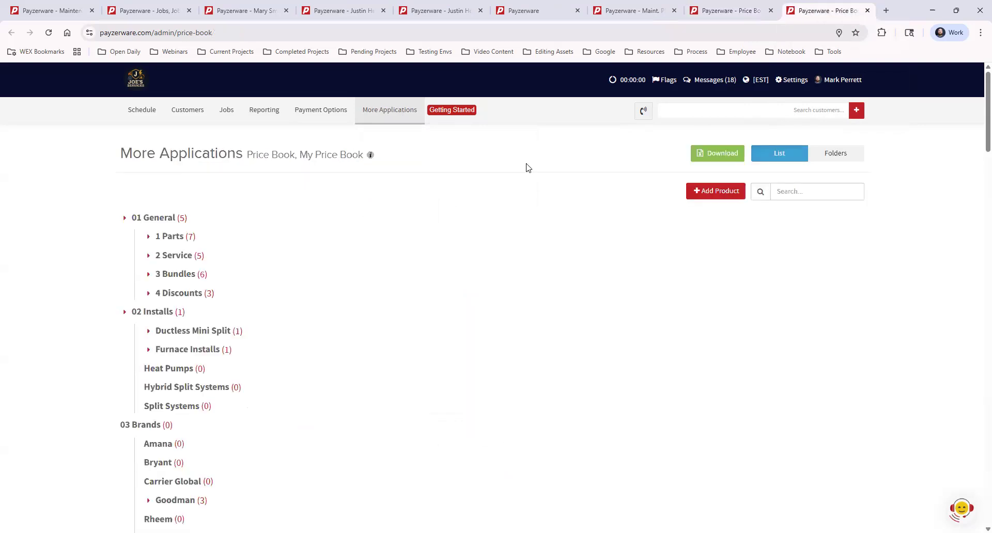
# - Review the pricing strategies of the General Part product in the 1 Parts category, and close it without saving
pyautogui.click(149, 238)
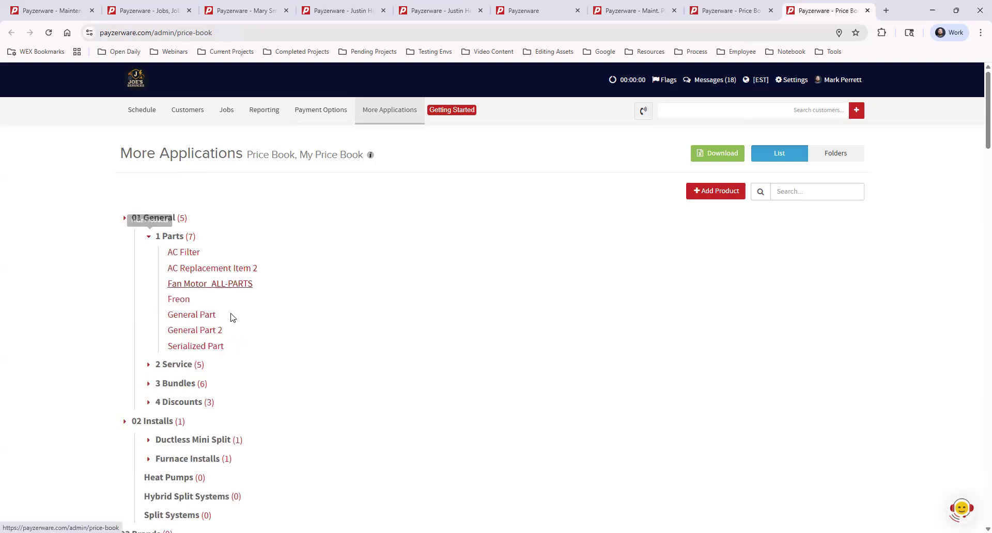
pyautogui.click(212, 317)
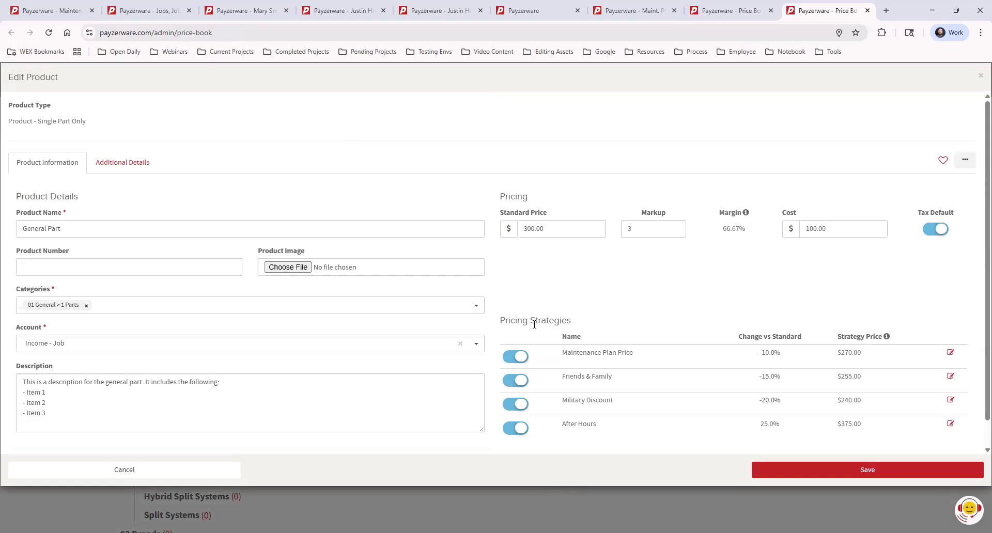
pyautogui.moveTo(504, 319); pyautogui.dragTo(626, 319)
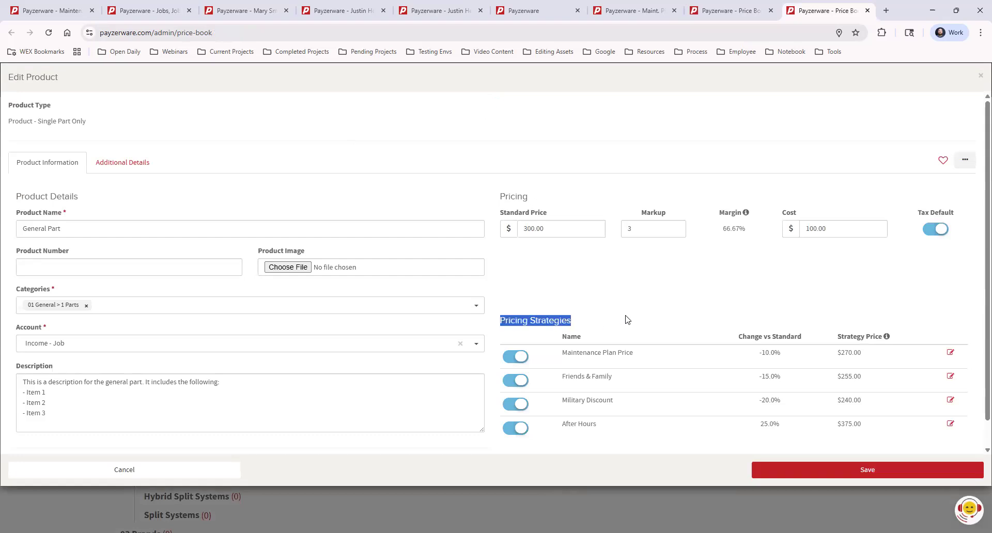
pyautogui.click(626, 320)
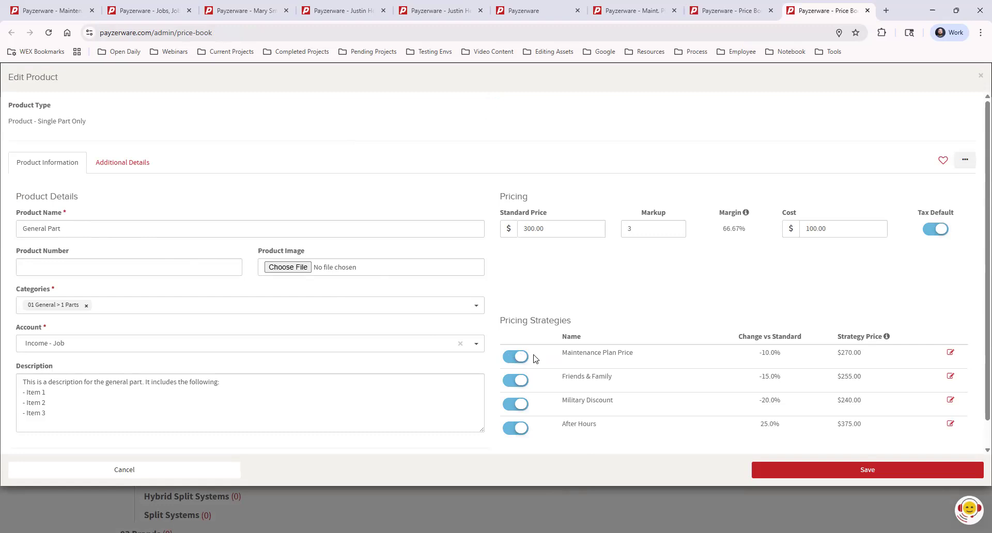
pyautogui.click(981, 75)
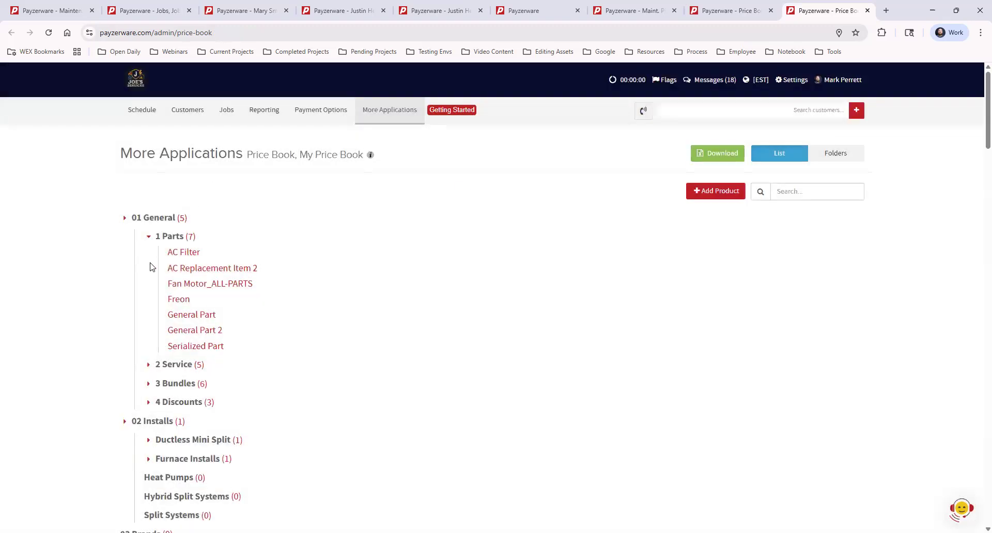
# - Review the pricing strategies of the General Labor product in the 2 Service category, and close it without saving
pyautogui.click(148, 365)
pyautogui.click(201, 414)
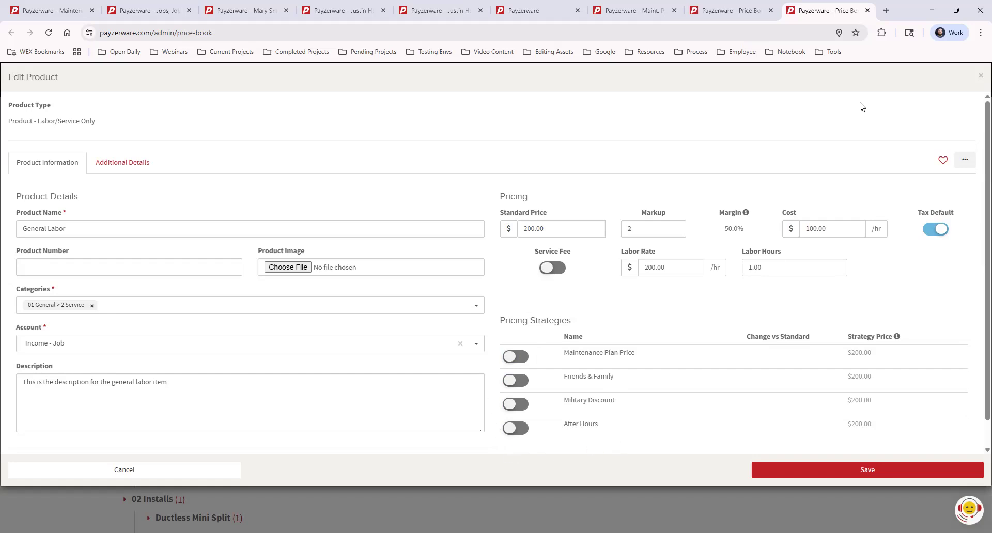
pyautogui.click(980, 79)
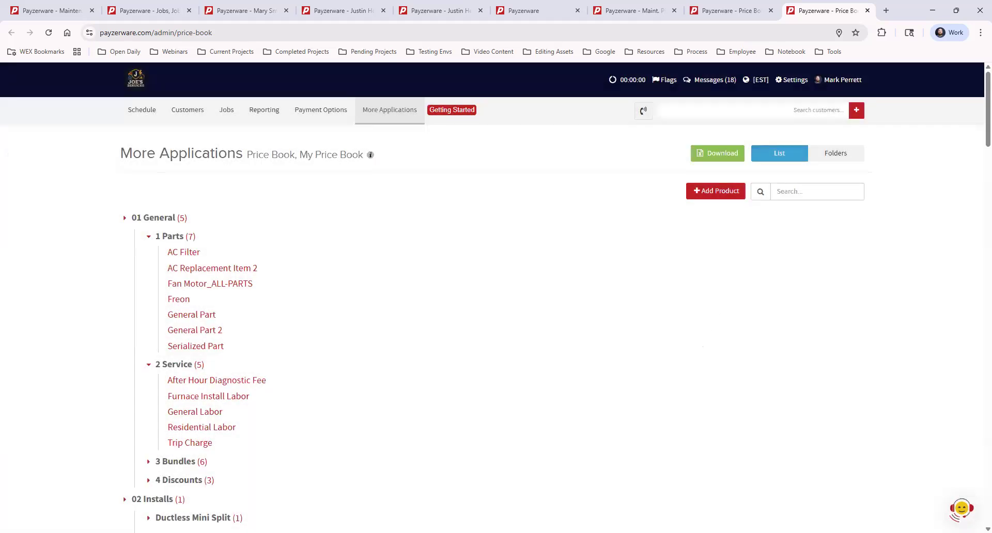